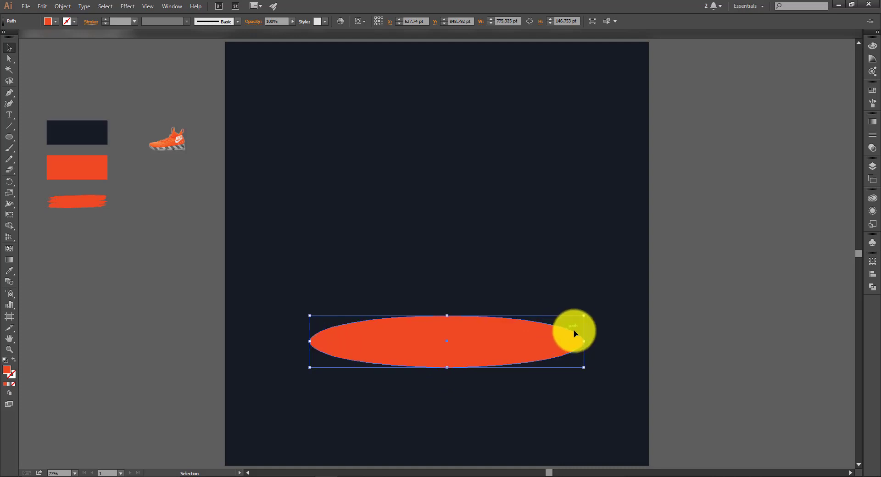
- Undo the last change and narrow the red ellipse symmetrically to about 692 pt wide
key("ctrl+z")
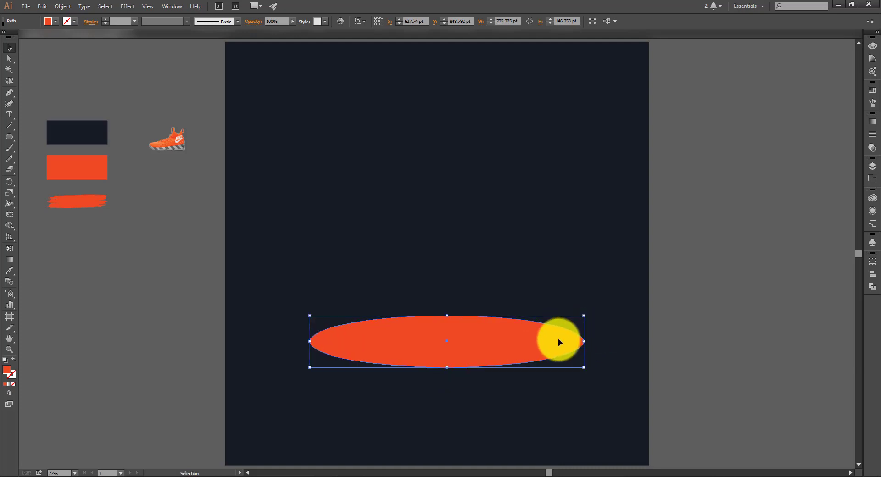
left_click_drag(584, 342, 569, 341)
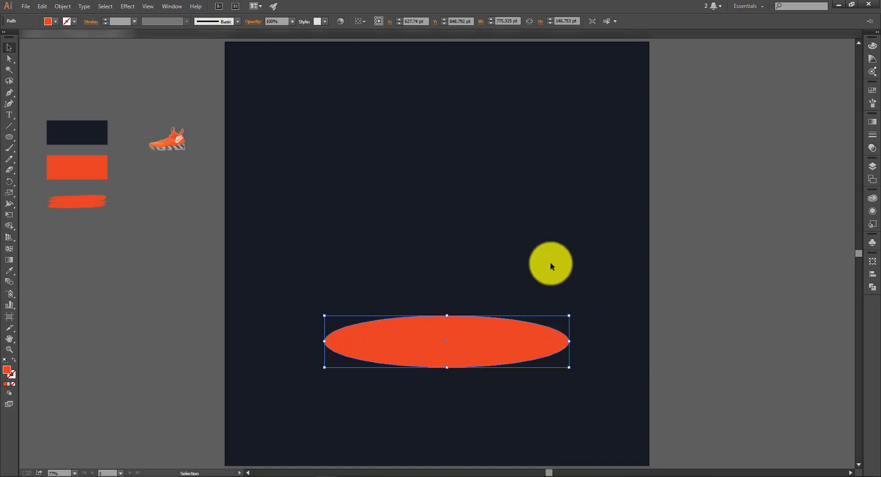
- Enlarge the small shoe image to about 438 pt, place it over the ellipse, and bring it to the front
left_click(151, 146)
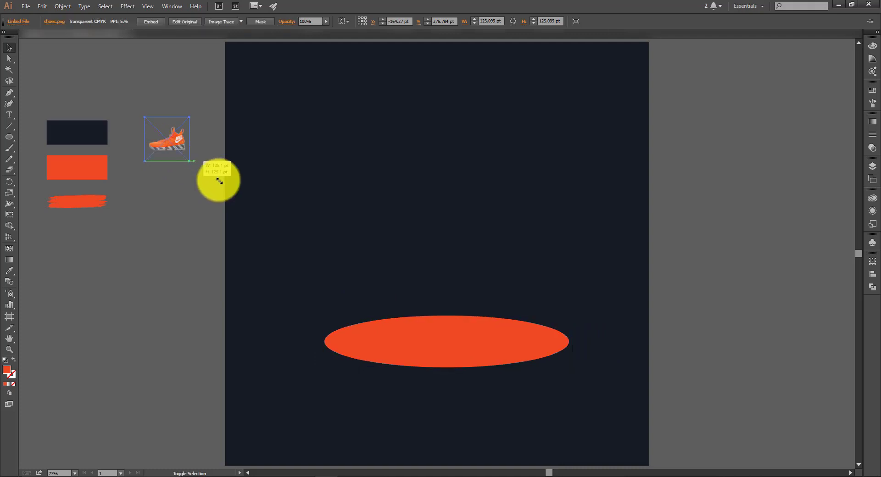
left_click_drag(219, 180, 481, 300)
right_click(466, 252)
mouse_move(521, 305)
left_click(610, 303)
- Recolor the ellipse with an orange sampled from the toe area of the shoe using the Eyedropper
key("ctrl+plus")
key("ctrl+plus")
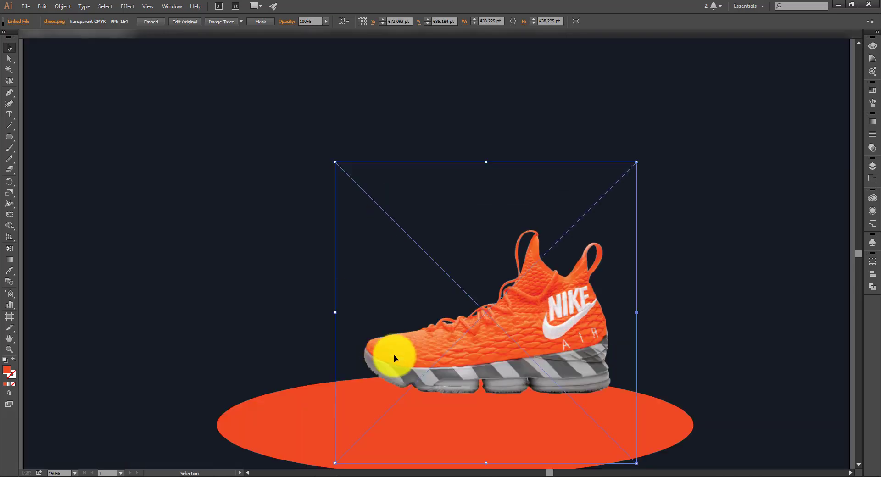
left_click(253, 411)
key("i")
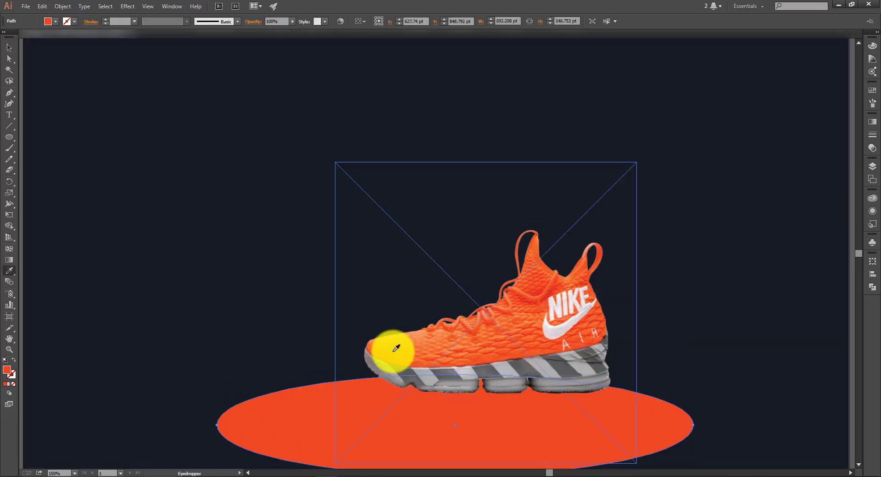
left_click(405, 345)
left_click(407, 336)
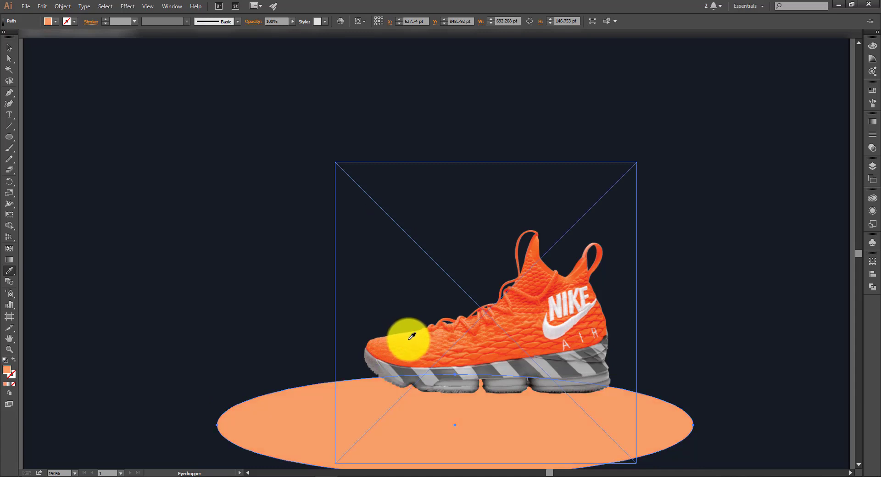
left_click(408, 339)
left_click(416, 346)
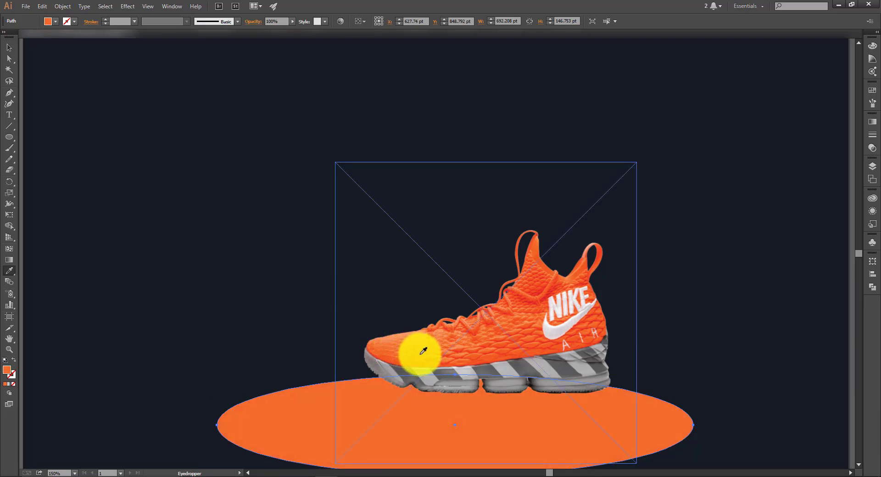
left_click(420, 354)
key("v")
left_click(308, 310)
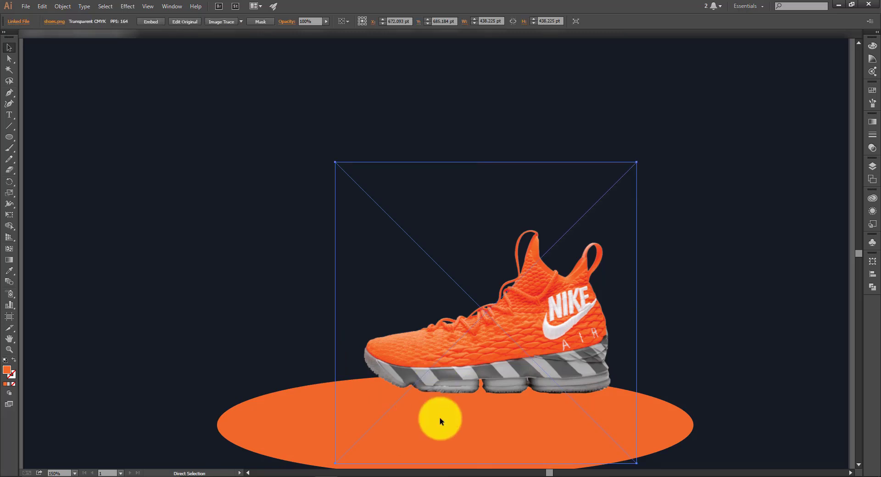
- Shrink the orange ellipse about its center to about 596 pt wide and 129 pt high
key("ctrl+0")
left_click(541, 353)
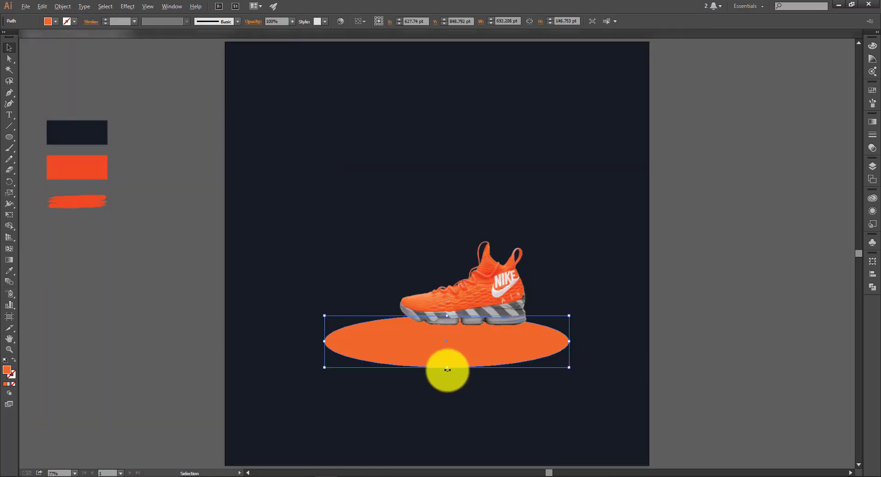
left_click_drag(448, 370, 448, 364)
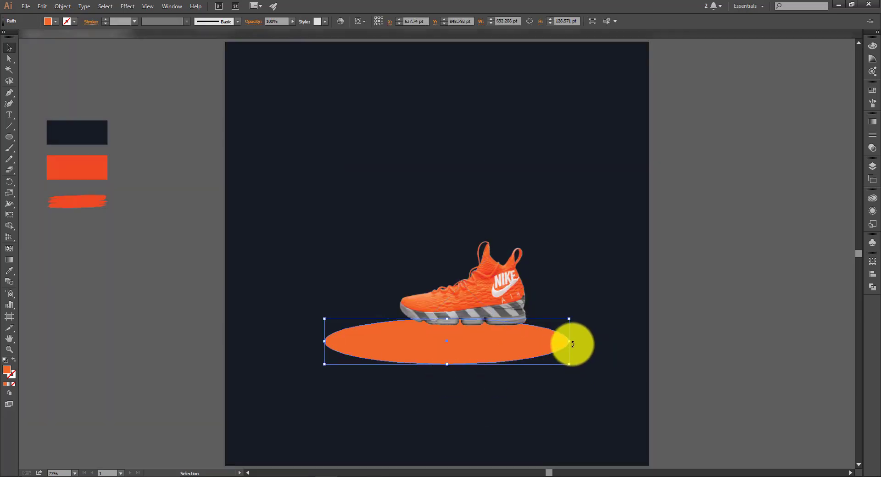
left_click_drag(568, 342, 551, 345)
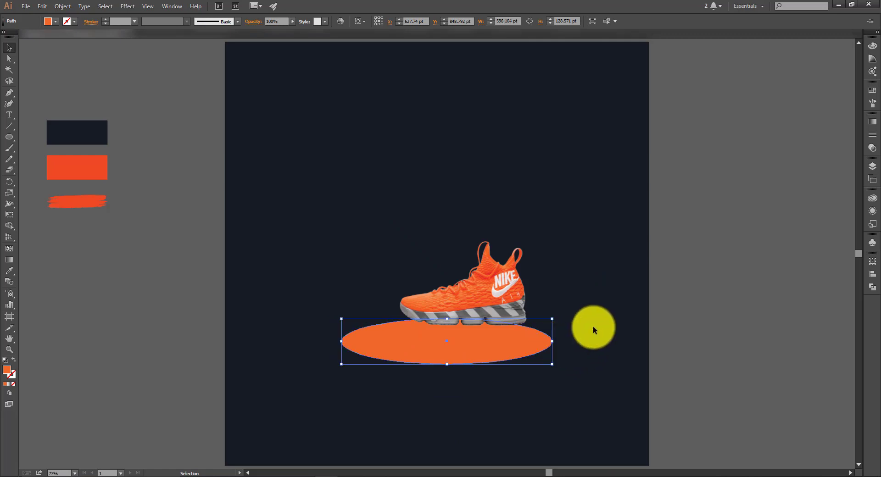
- Enlarge the shoe image to about 718 pt and rotate it counterclockwise so its toe rests on the ellipse and the heel lifts
left_click(502, 289)
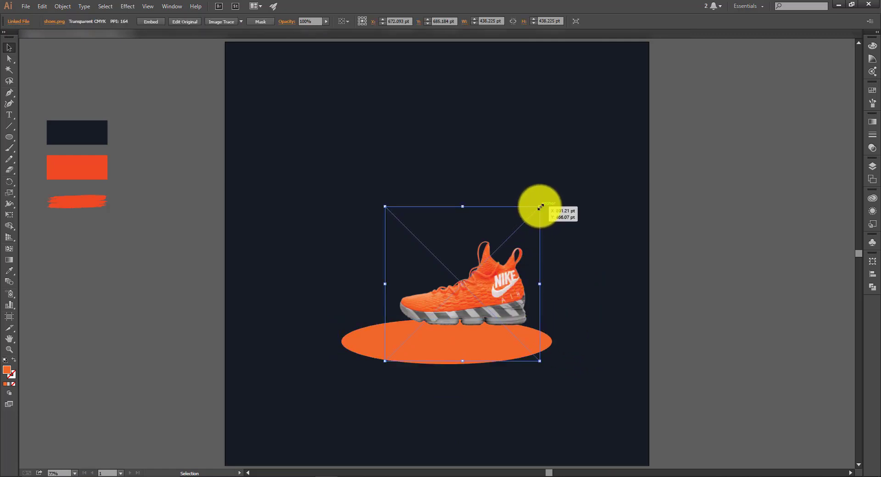
left_click_drag(540, 207, 580, 166)
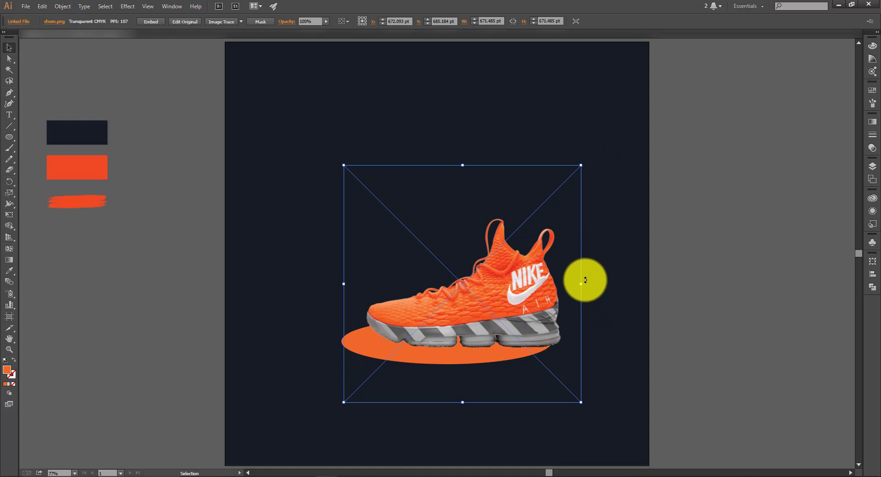
left_click_drag(585, 283, 526, 351)
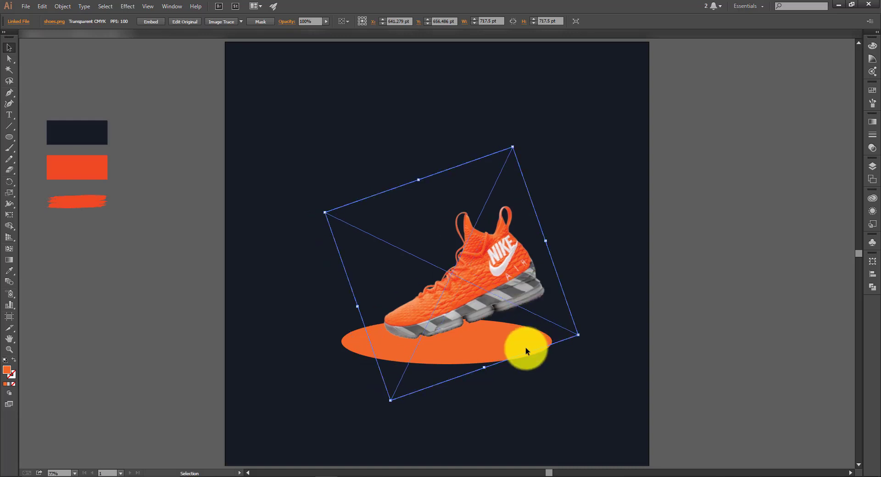
- Reduce the shoe image to about 699 pt, adjust its tilt slightly, and shift it down and left on the ellipse
left_click(529, 373)
left_click(519, 357)
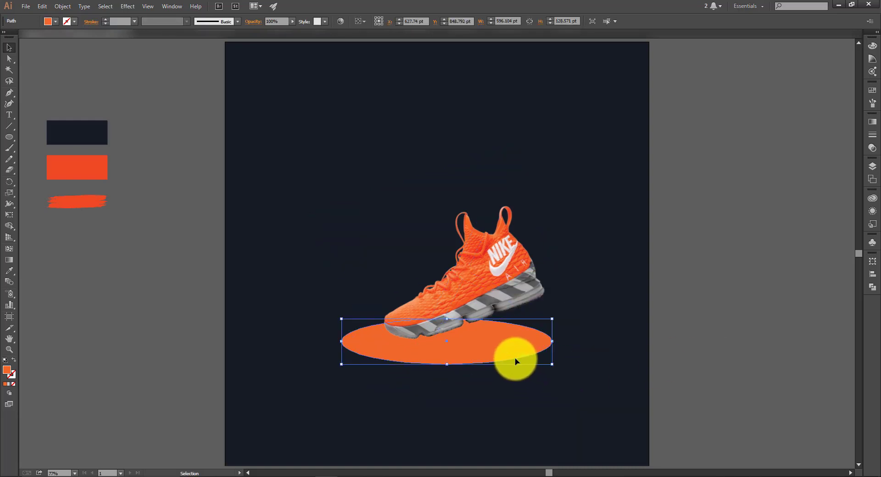
left_click(513, 360)
left_click(523, 261)
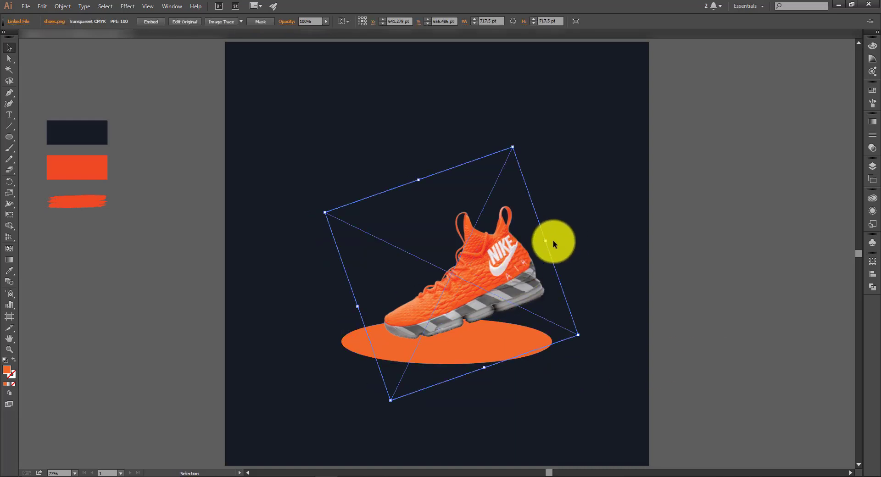
mouse_move(549, 238)
left_mouse_down()
mouse_move(556, 242)
mouse_move(507, 255)
mouse_move(550, 246)
left_mouse_up()
mouse_move(474, 310)
left_mouse_down()
mouse_move(472, 321)
mouse_move(458, 308)
left_mouse_up()
left_click(609, 282)
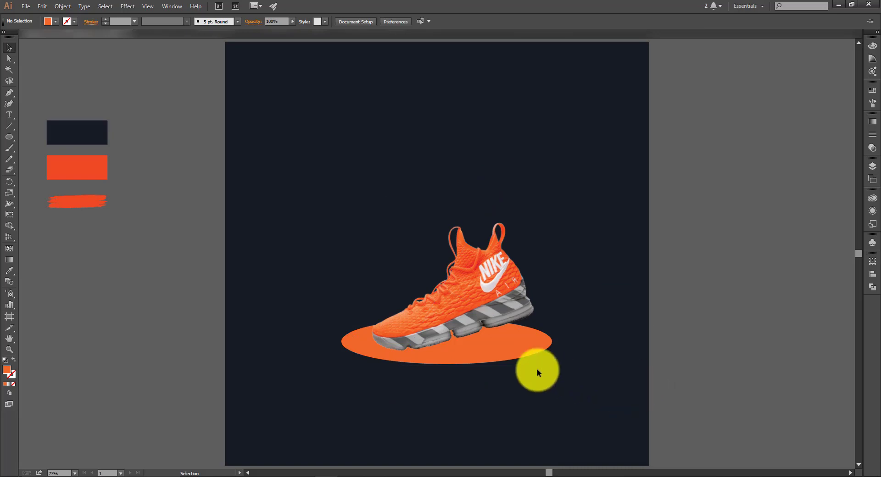
- Unlock all objects, try locking the shoe image, and release every lock again
left_click(528, 350)
left_click(679, 323)
key("ctrl+alt+2")
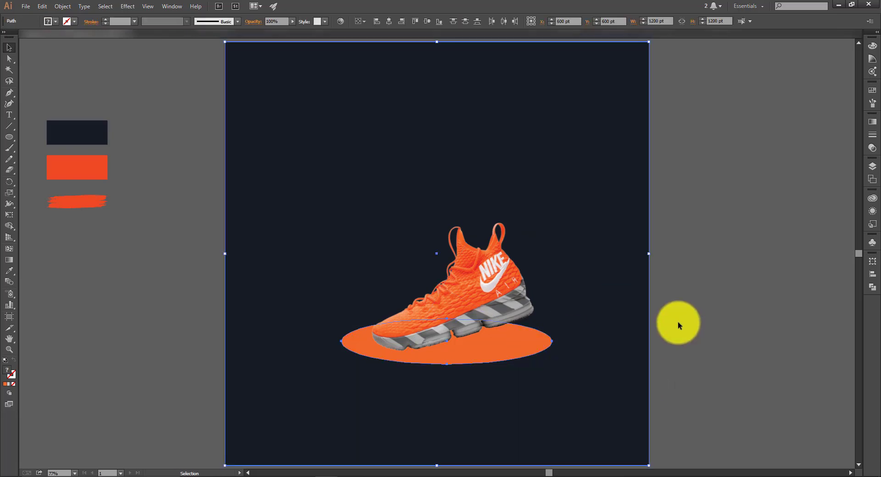
left_click(678, 322)
left_click(510, 291)
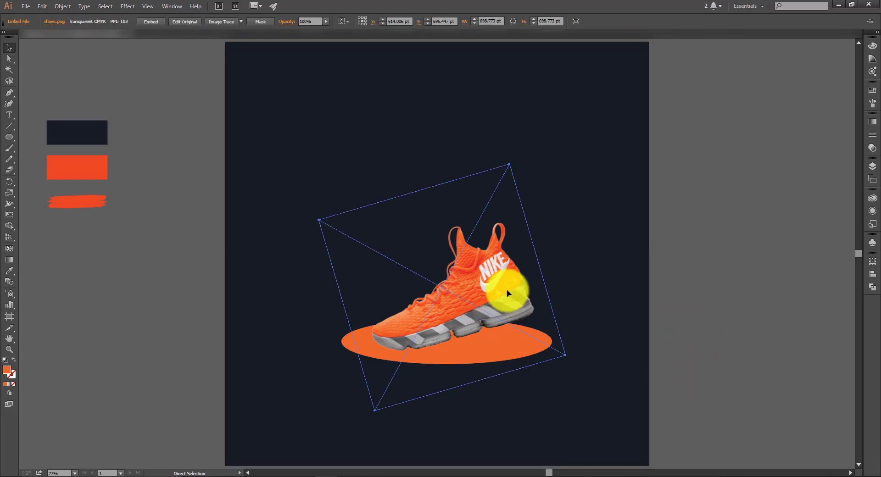
key("ctrl+2")
left_click(516, 340)
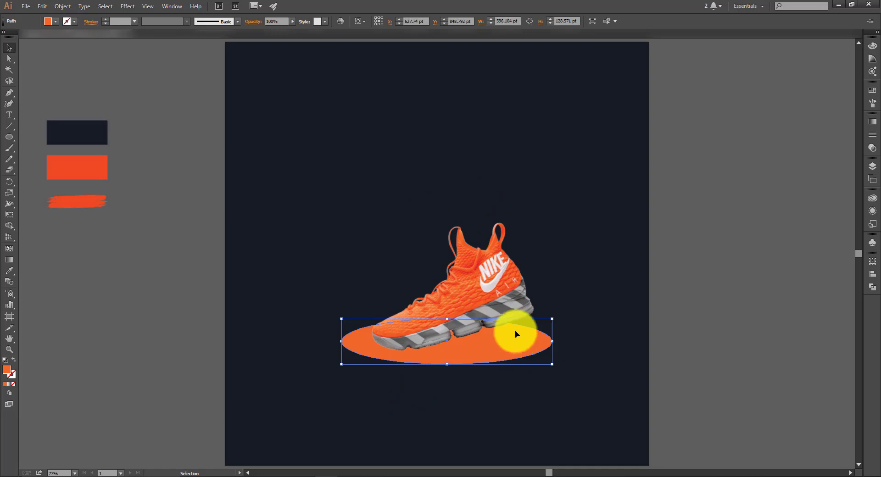
left_click(615, 292)
left_click(668, 267)
left_click(626, 308)
key("ctrl+alt+2")
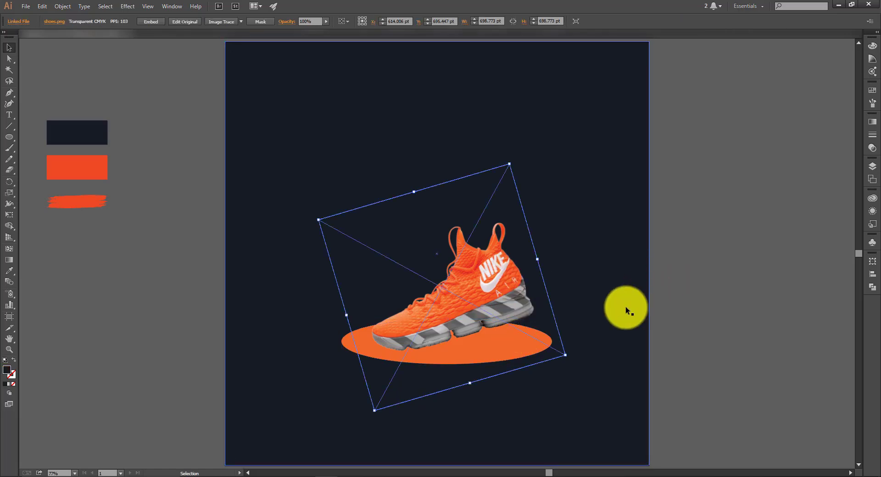
- Lock the dark background rectangle, leaving the shoe image and the ellipse editable
left_click(626, 307)
left_click(503, 304)
left_click(725, 313)
left_click(589, 306)
key("ctrl+2")
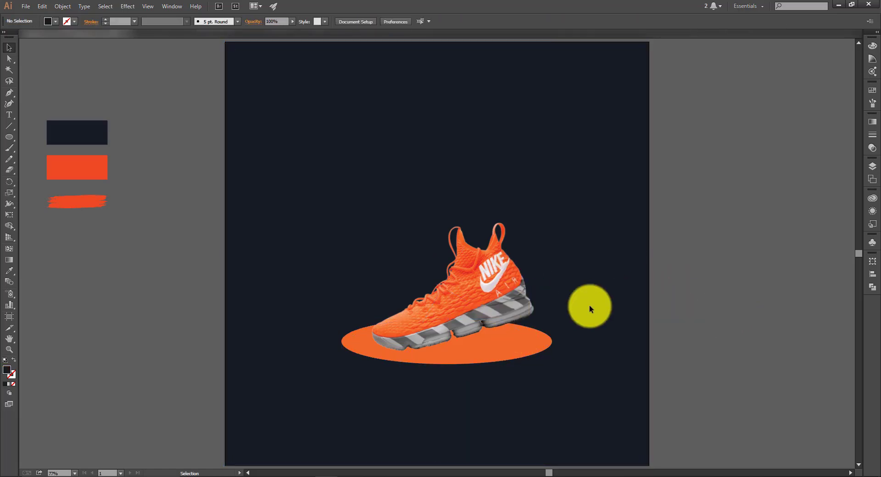
- Move the shoe image up slightly on the ellipse to a Y position of about 678 pt
left_click(518, 301)
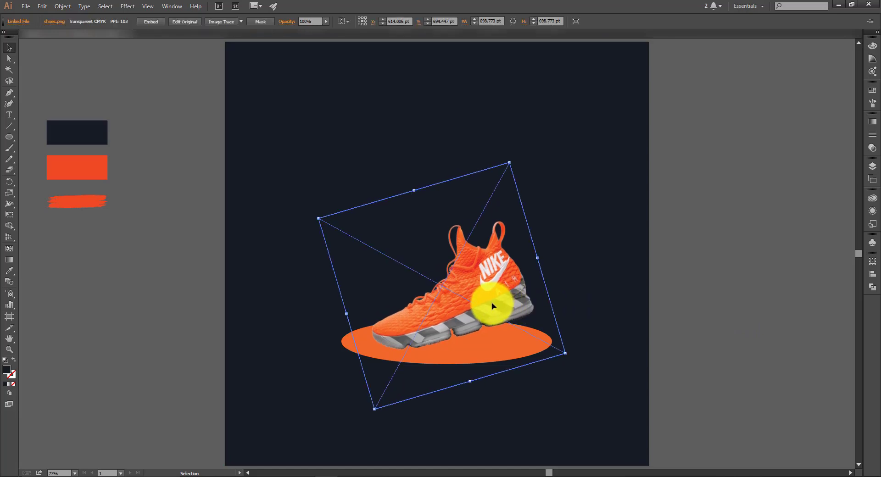
left_click_drag(492, 306, 492, 301)
- Draw a circle about 177 pt wide beside the artboard and fill it with a white-to-black radial gradient
left_click(9, 136)
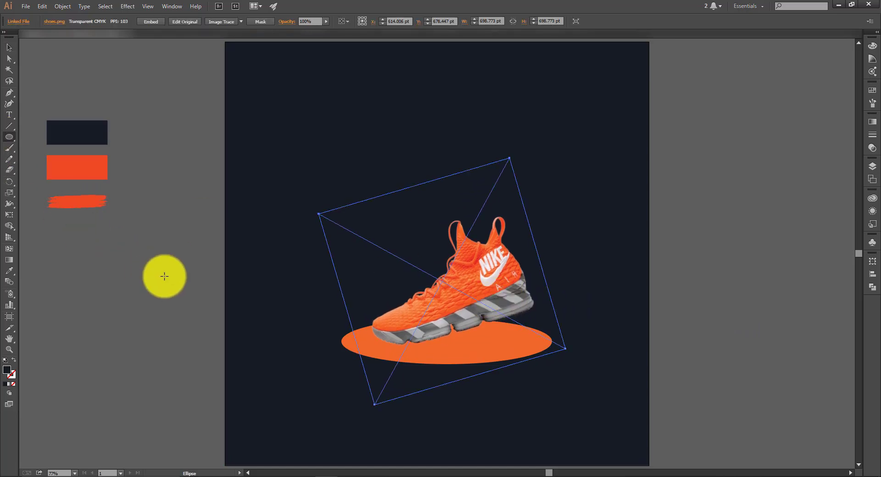
left_click_drag(156, 272, 186, 302)
left_click(871, 121)
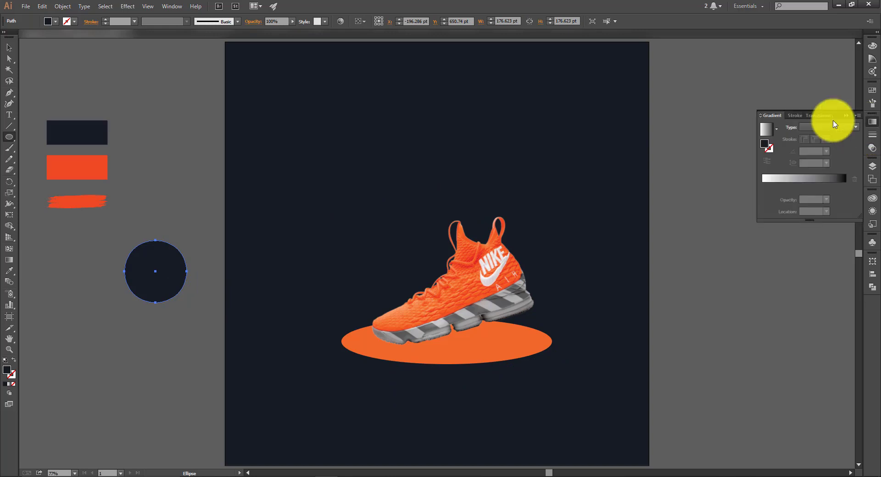
left_click(765, 129)
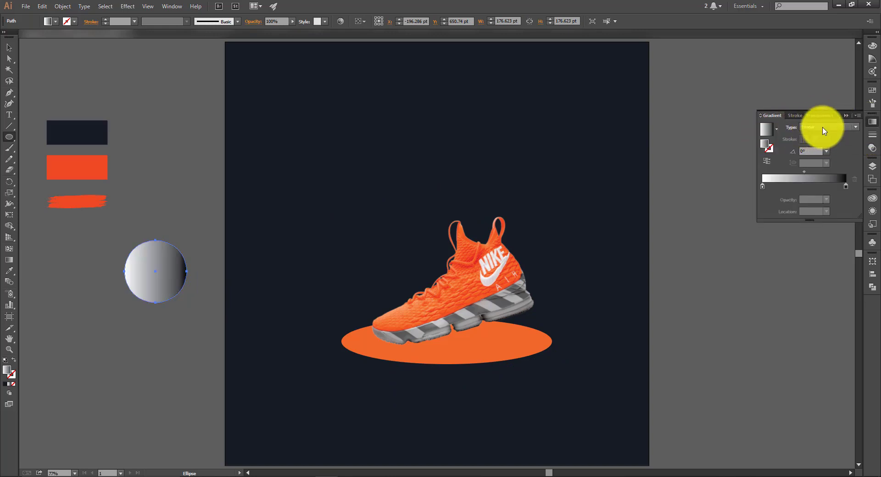
left_click(824, 127)
left_click(816, 145)
- Set the circle's blending mode to Multiply and reverse its gradient so black is at the center
left_click(817, 115)
left_click(792, 127)
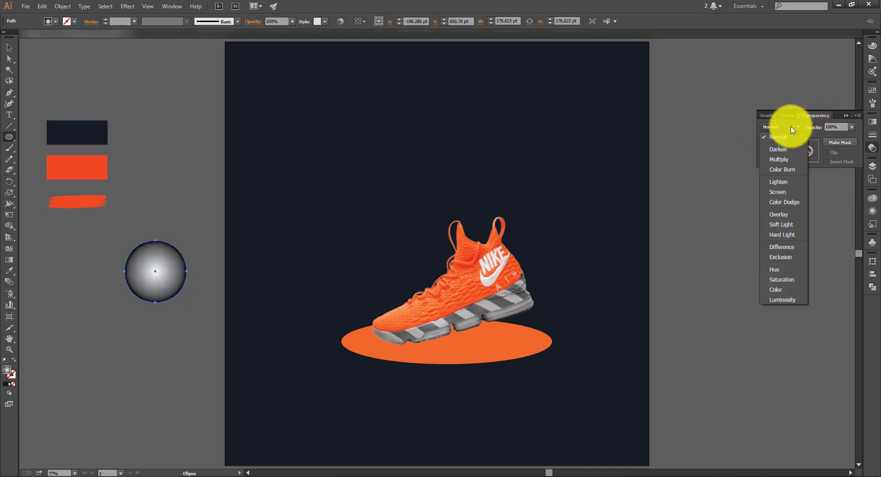
left_click(788, 159)
left_click(787, 125)
left_click(787, 122)
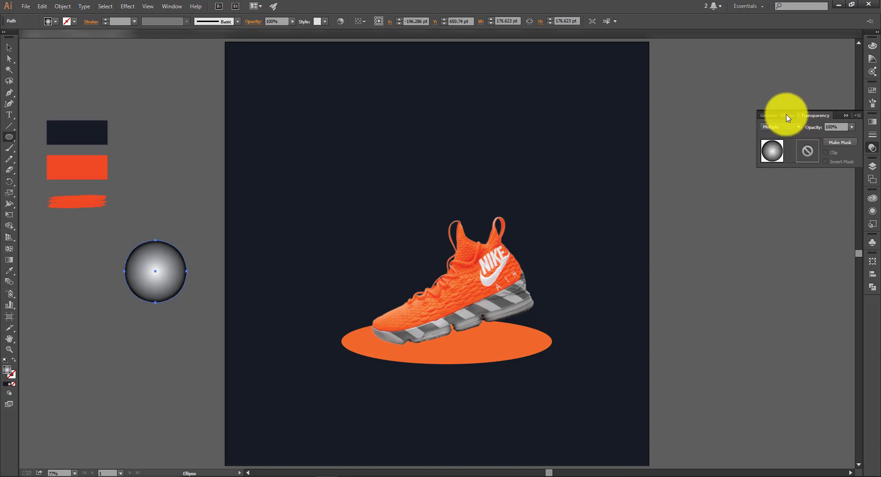
left_click(787, 116)
left_click(775, 115)
left_click(770, 162)
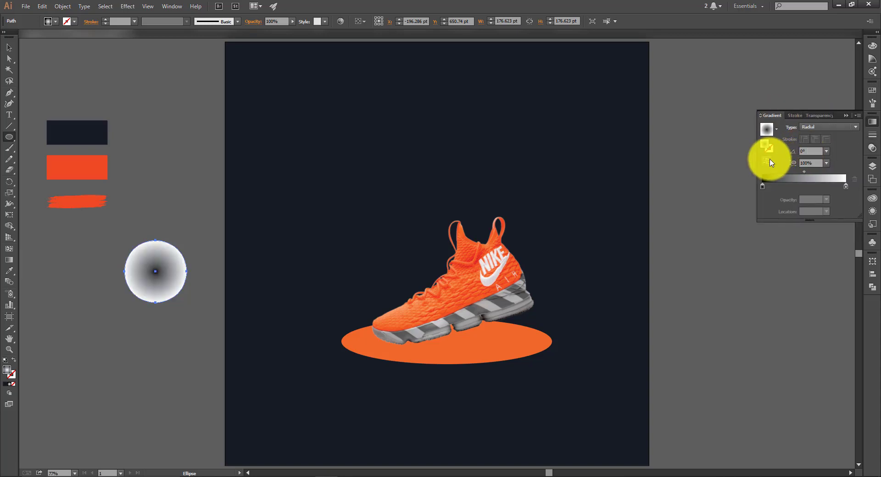
- Move the gradient circle under the shoe and flatten it into a shadow about 397 pt wide and 31 pt high
key("v")
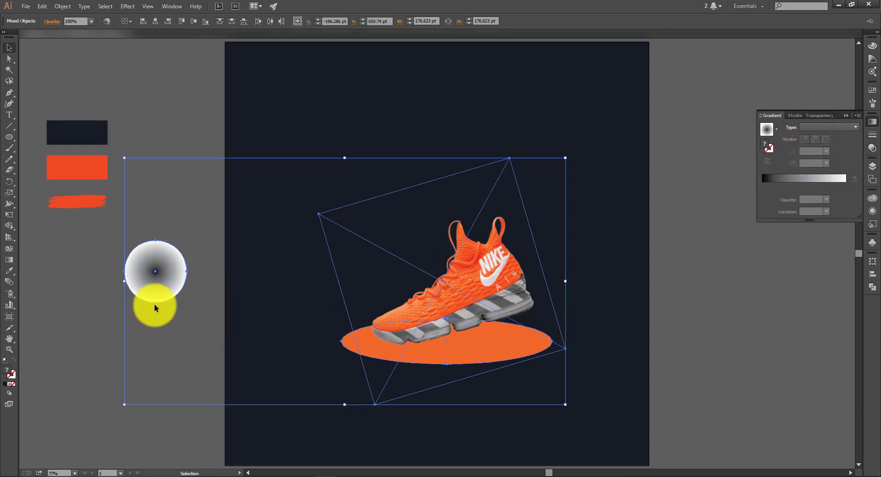
left_click(167, 285)
left_click_drag(169, 287, 530, 345)
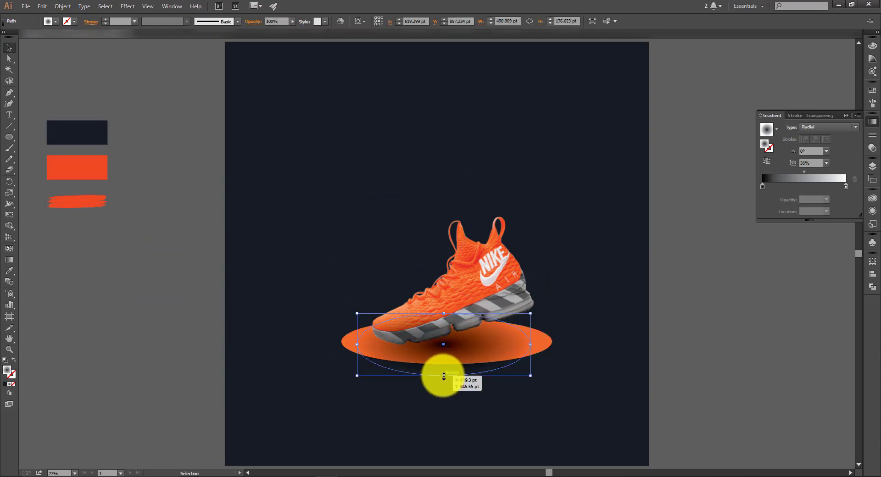
left_click_drag(443, 376, 444, 349)
left_click_drag(531, 345, 513, 345)
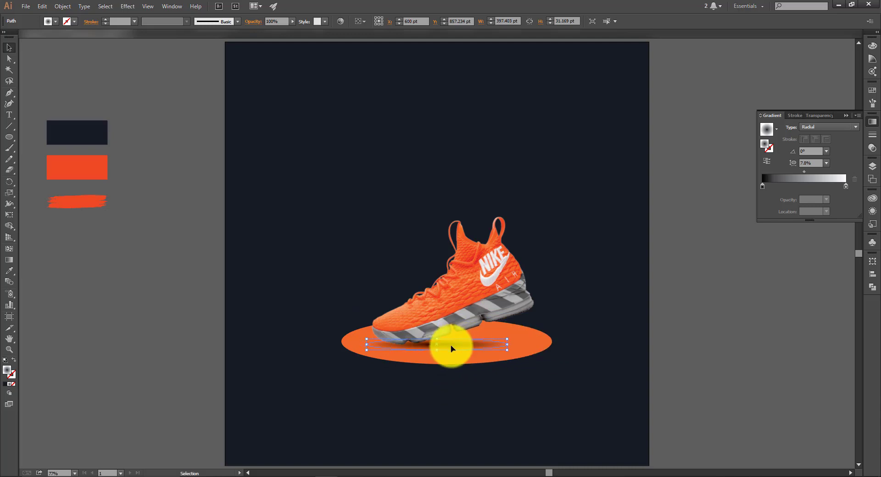
- Bring the shoe image to the front, above the shadow, and clear the selection
left_click(453, 277)
right_click(452, 277)
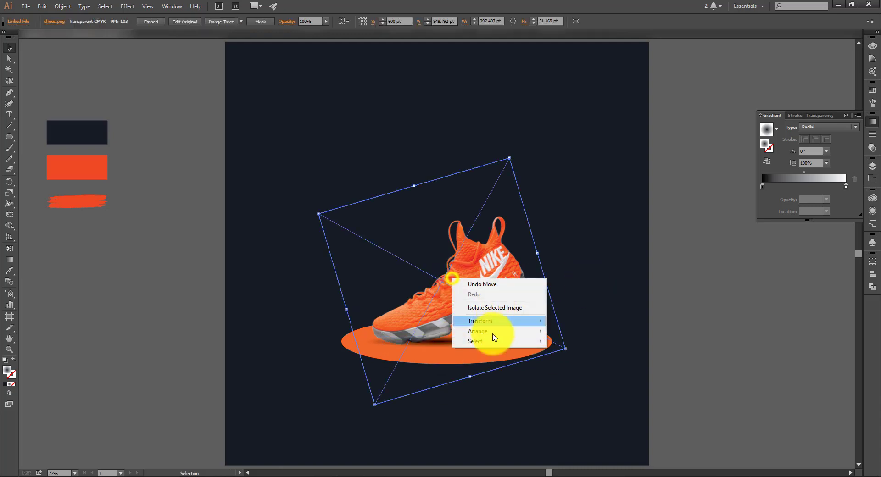
mouse_move(486, 331)
left_click(568, 330)
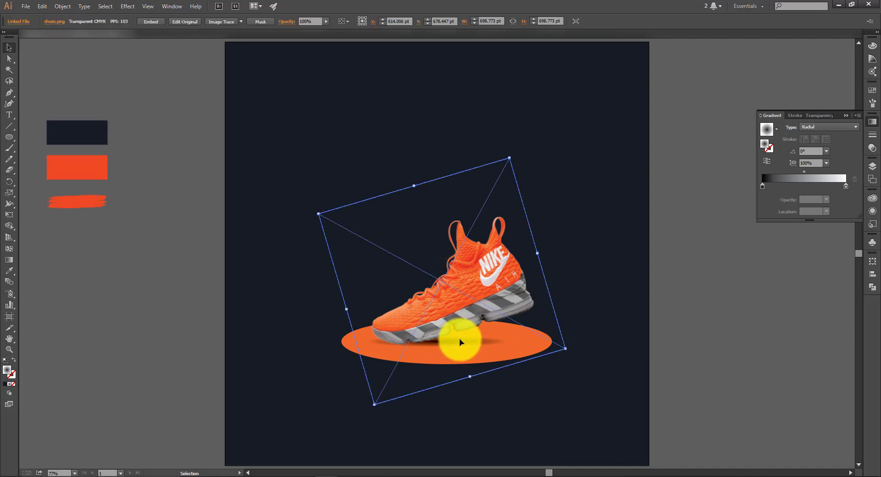
key("ctrl+shift+a")
scroll(460, 337, "up", 6)
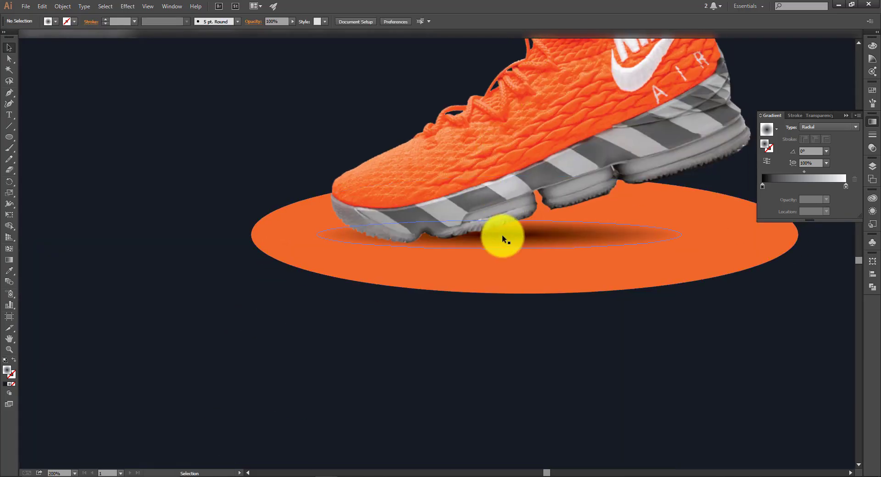
- Move the shadow slightly down and toward the toe of the shoe, then clear the selection
left_click(502, 236)
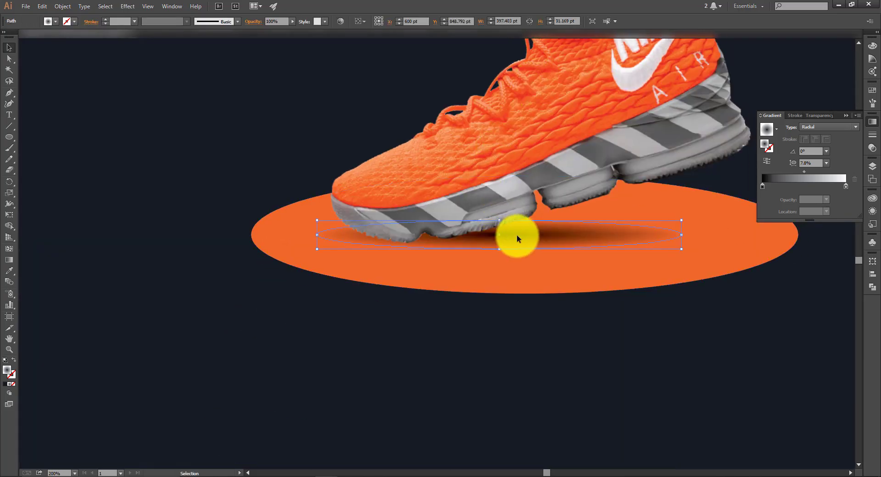
left_click_drag(515, 238, 501, 244)
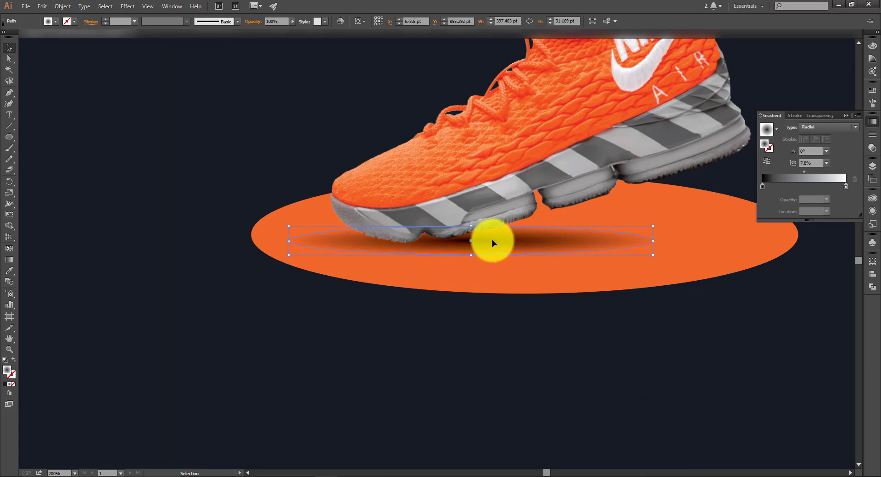
left_click_drag(492, 241, 490, 243)
key("ctrl+shift+a")
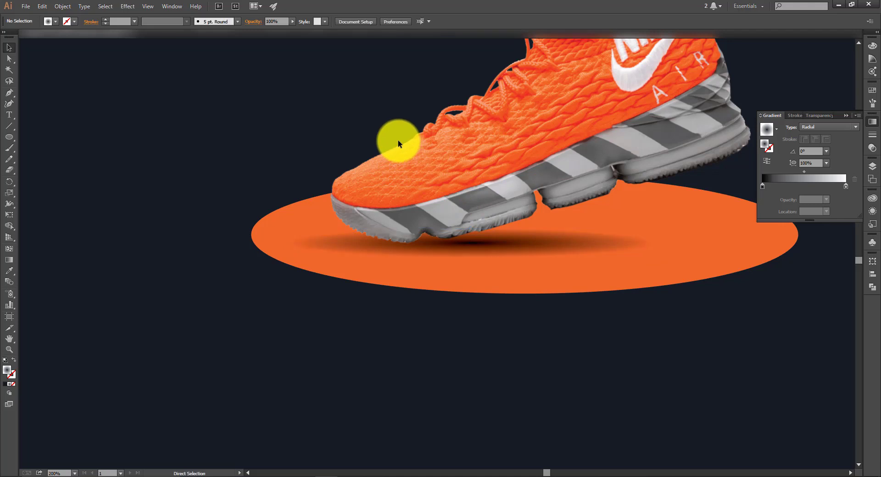
- Widen the shadow to about 435 pt and lower its opacity to 79%
key("ctrl+0")
left_click(477, 346)
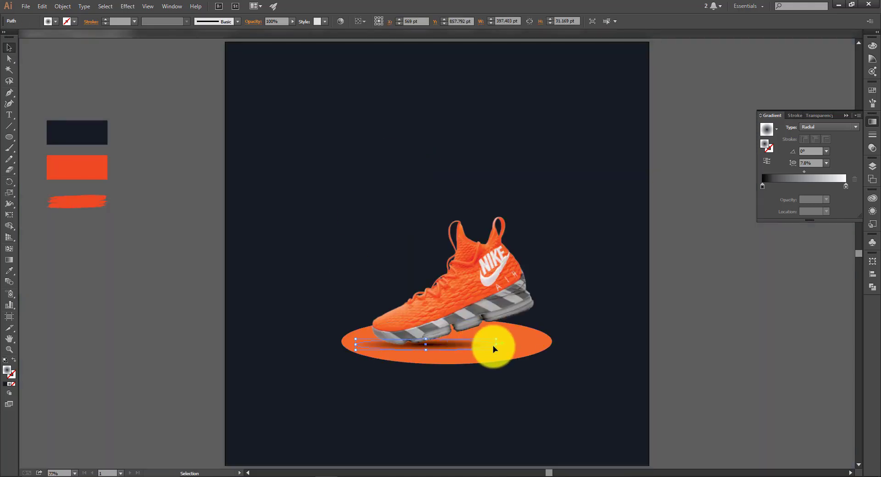
left_click(819, 116)
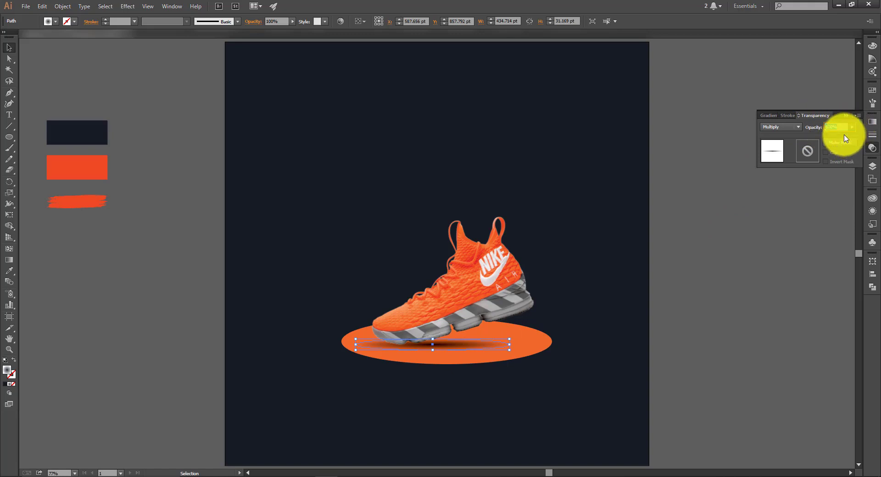
left_click_drag(847, 136, 844, 138)
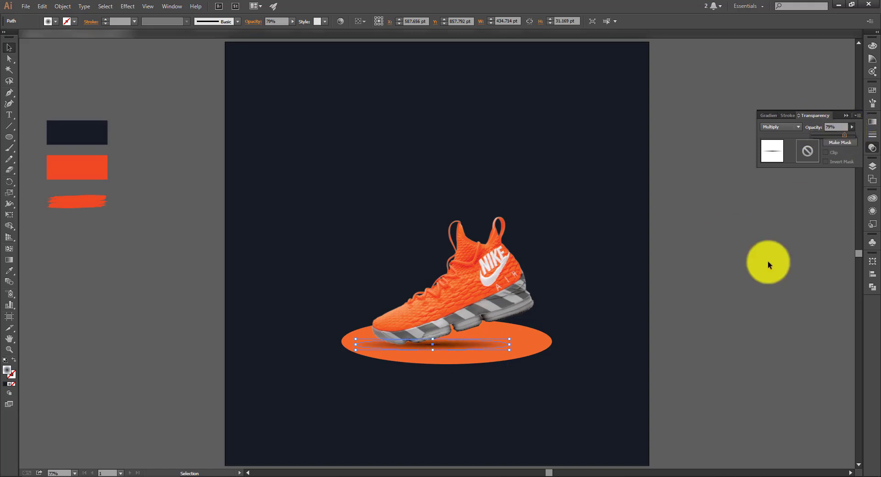
- Set the shadow gradient's midpoint location to 46.77%, then deselect and put the gradient settings away
left_click(768, 116)
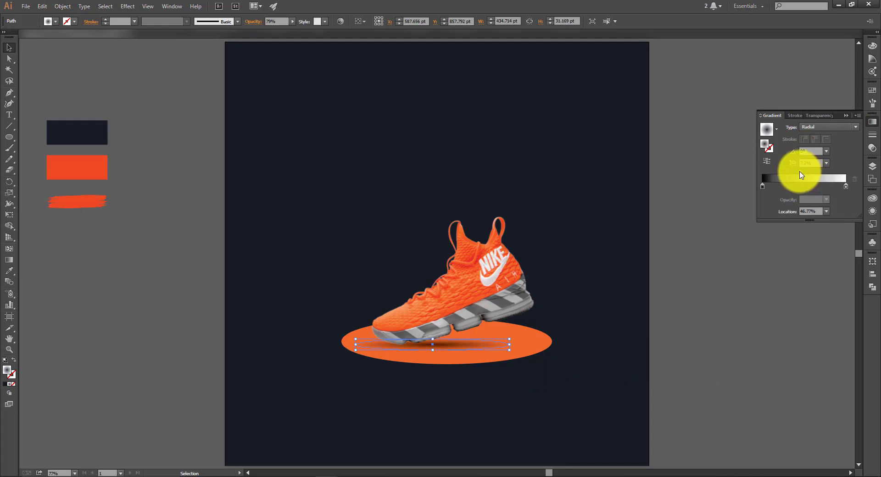
left_click(718, 288)
left_click(846, 115)
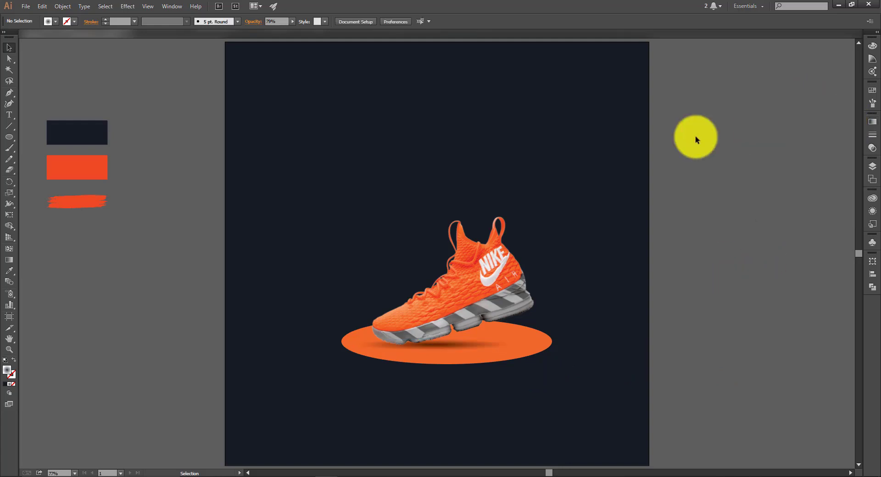
left_click(527, 338)
left_click(705, 274)
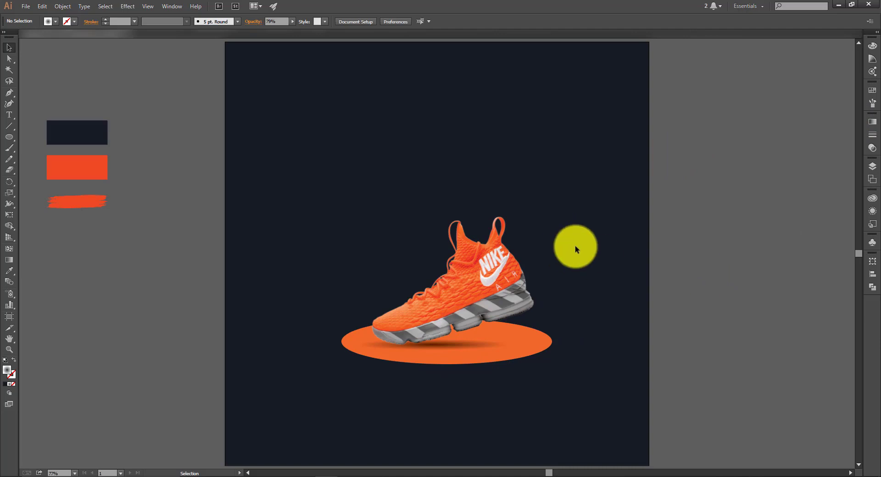
- Unlock all objects and lock the dark background square again by itself
key("ctrl+alt+2")
left_click(678, 261)
left_click(607, 268)
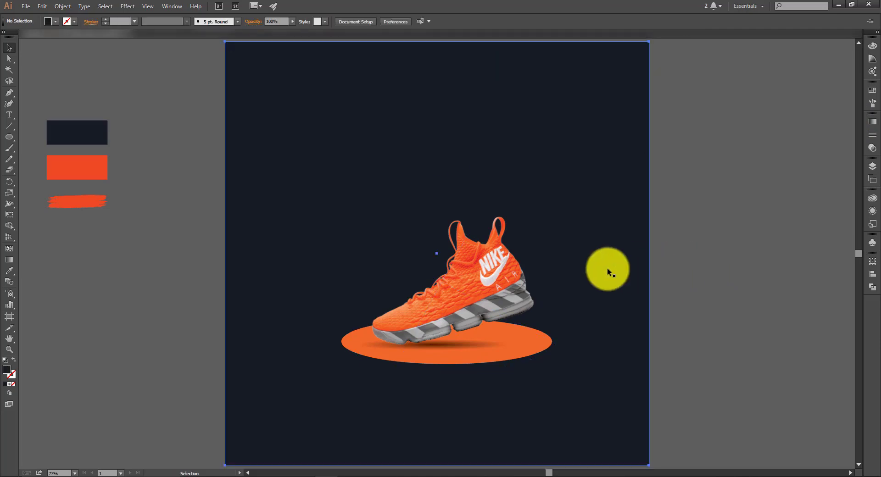
key("ctrl+2")
- Enlarge the shoe, shadow and ellipse together to about 779 pt wide and shift them slightly upward
left_click_drag(586, 188, 455, 380)
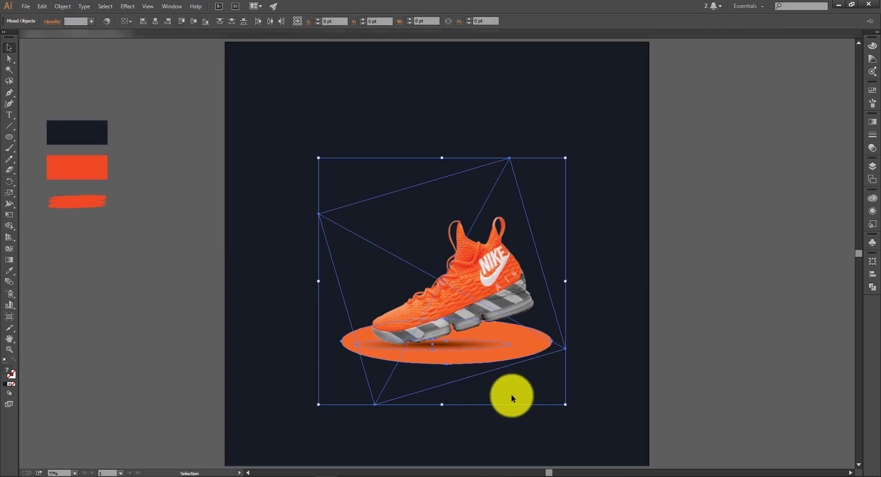
left_click_drag(566, 404, 574, 412)
left_click_drag(511, 356, 508, 340)
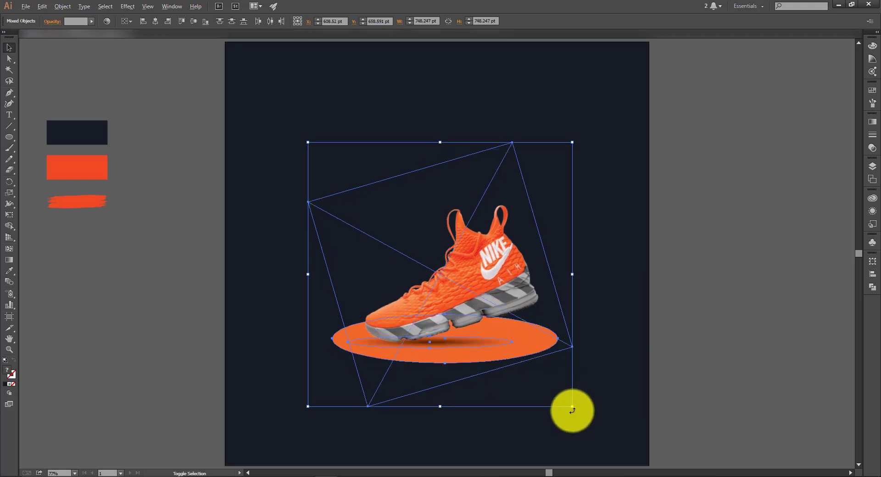
left_click(580, 309)
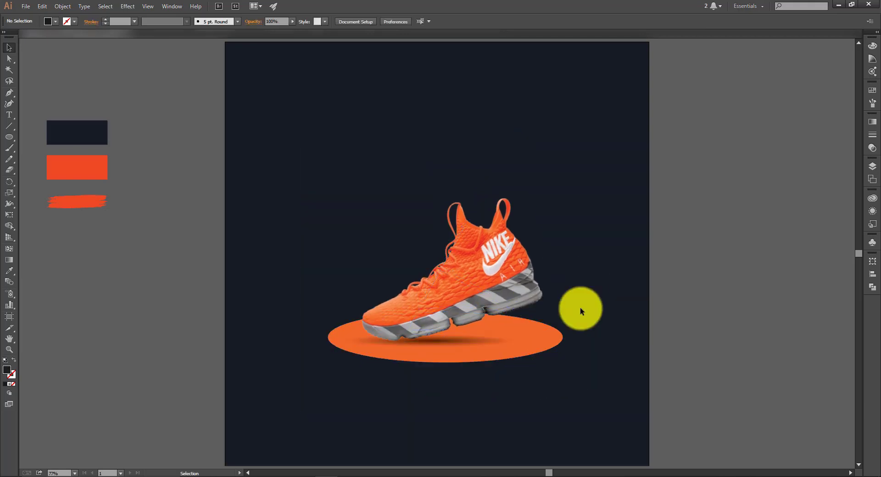
- Recolor the ellipse with an orange sampled from the shoe's upper using the Eyedropper, then deselect it
left_click(551, 337)
left_click(557, 340)
left_click(557, 341)
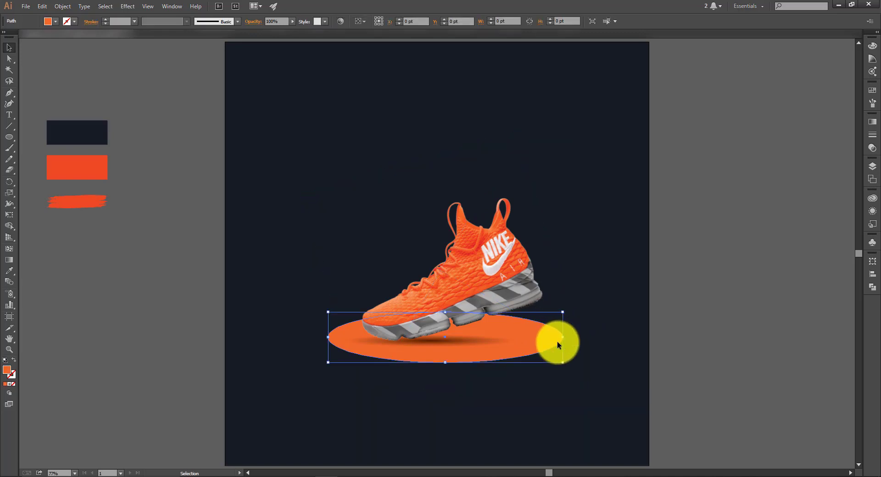
key("i")
left_click(481, 252)
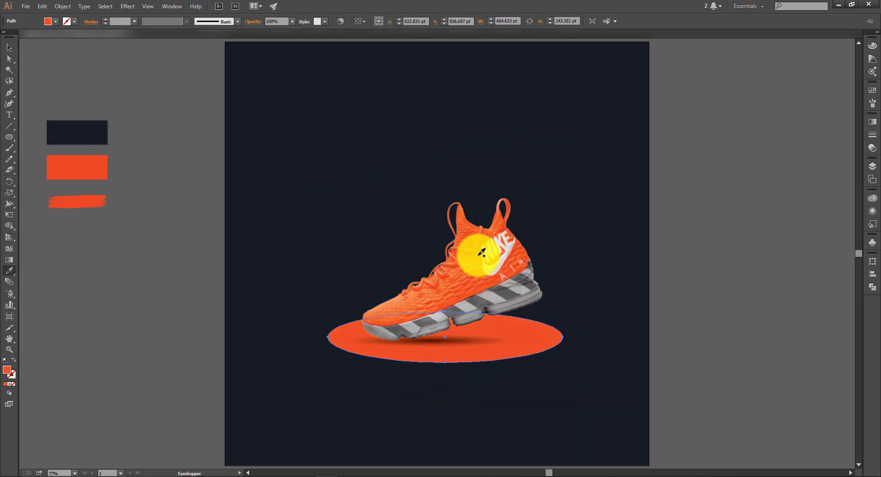
left_click(484, 252)
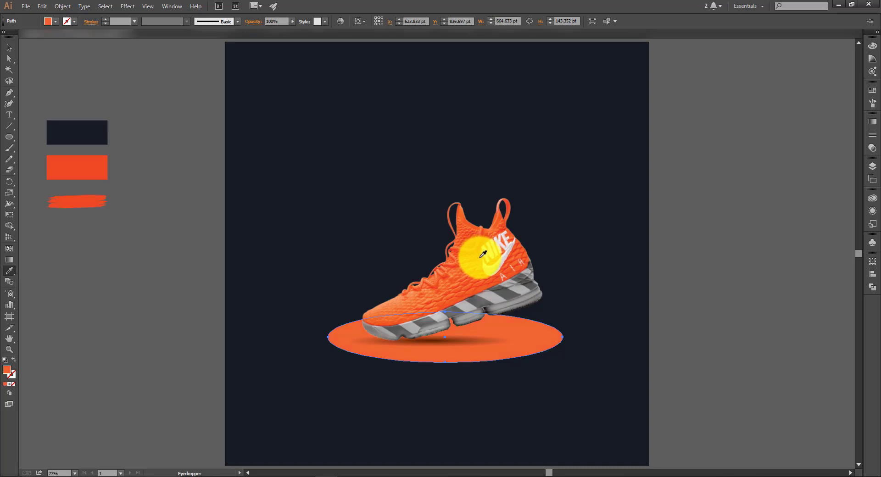
left_click(479, 268)
left_click(483, 254)
left_click(483, 252)
left_click(9, 47)
left_click(67, 81)
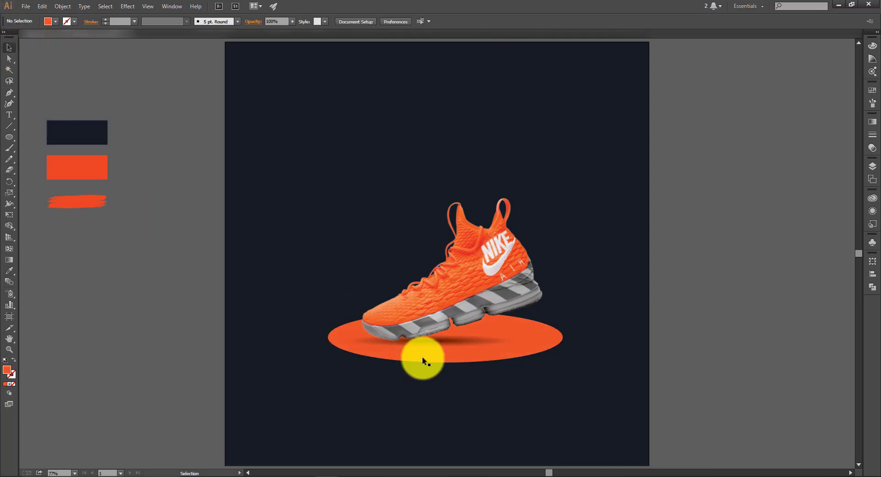
- Fine-tune the ellipse's orange fill in the Color Picker and clear the selection
left_click(557, 340)
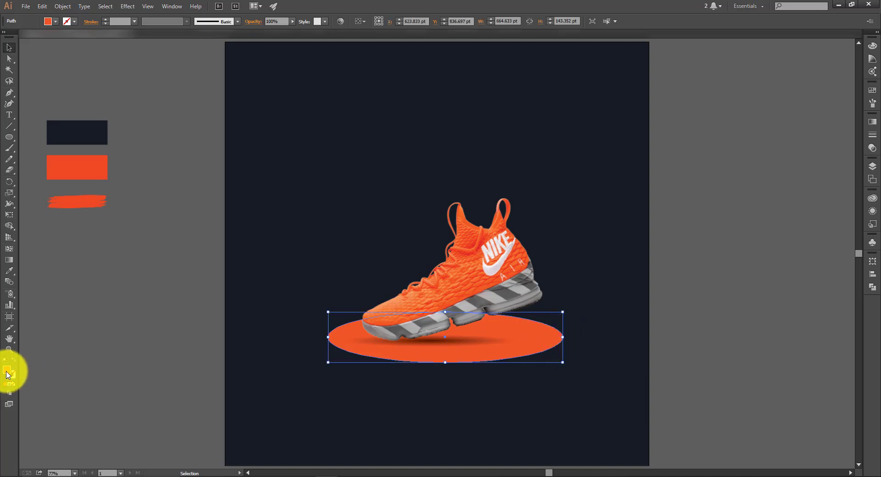
double_click(7, 369)
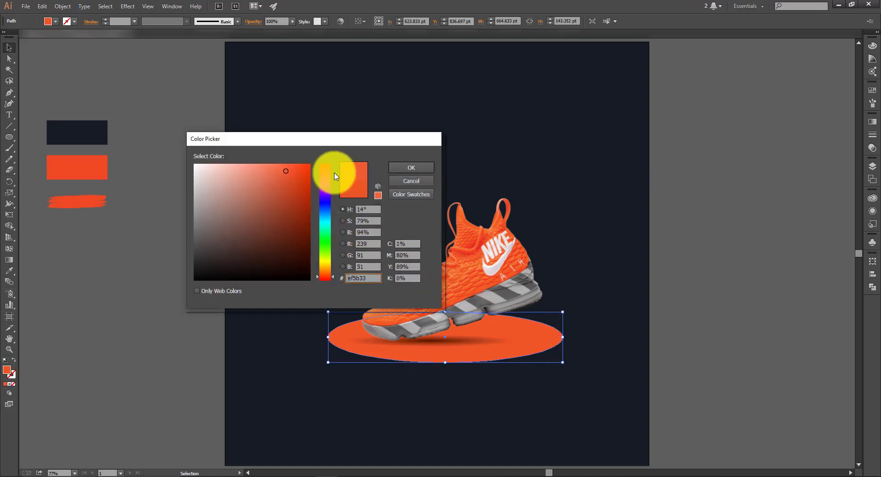
left_click(411, 168)
left_click(610, 305)
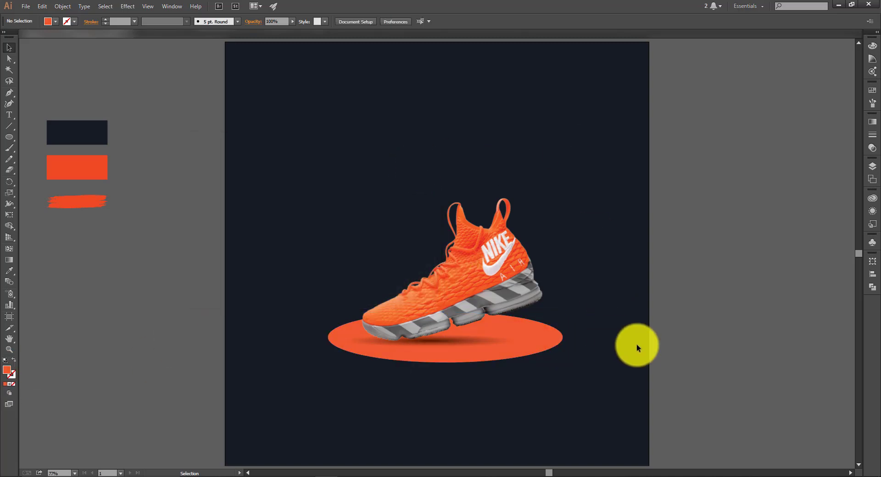
- Group the orange ellipse with the shadow lying on it
left_click_drag(487, 388, 524, 401)
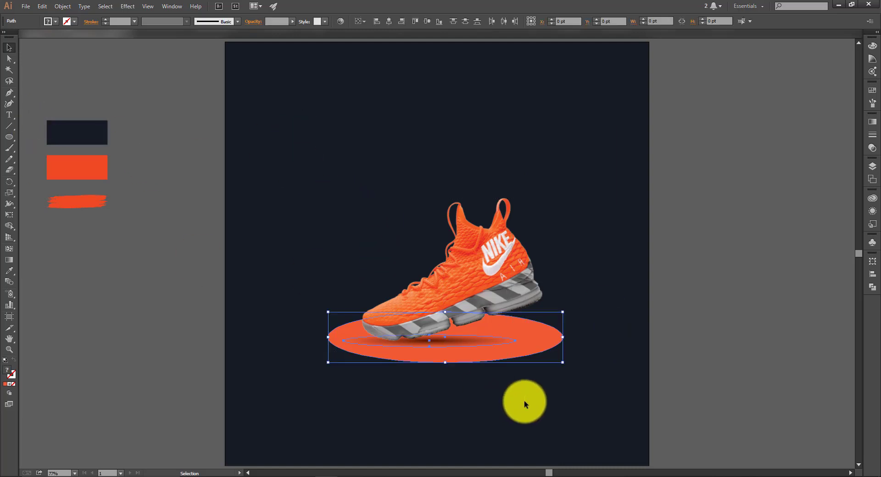
key("ctrl+g")
left_click(635, 320)
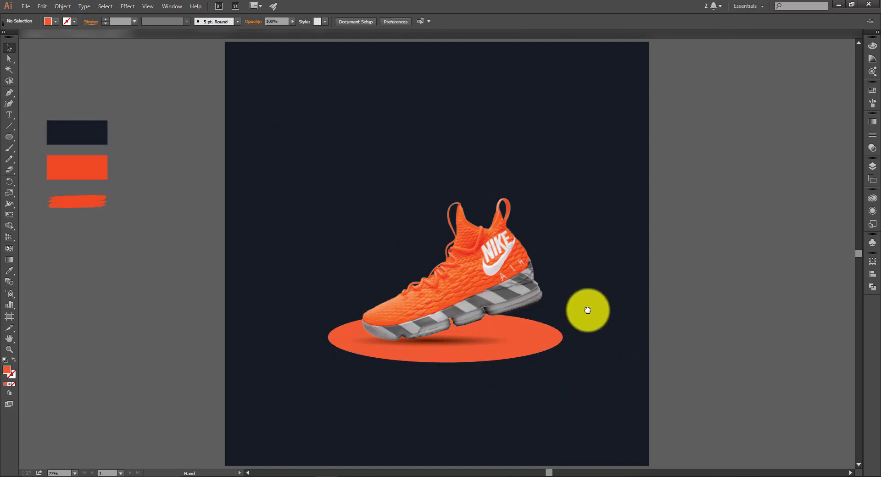
- Unlock everything on the canvas, select the dark background and relock only that square
left_click_drag(587, 310, 503, 302)
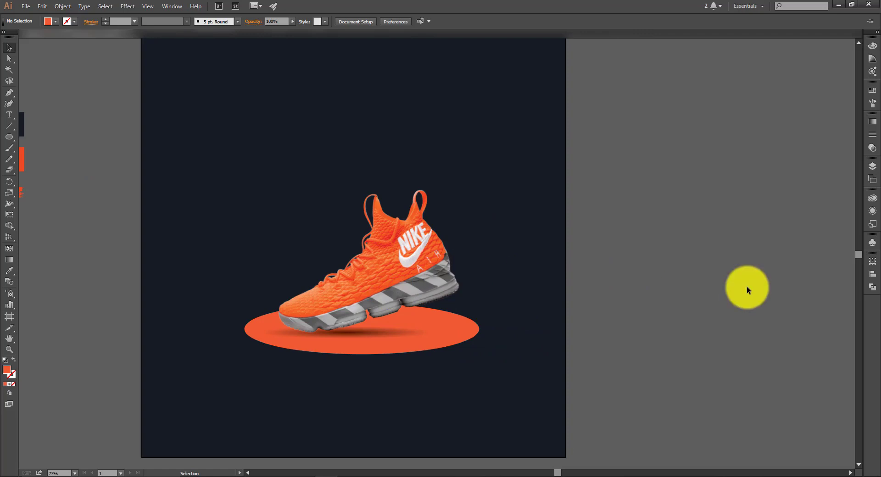
key("ctrl+alt+2")
left_click(747, 286)
left_click(549, 387)
key("ctrl+2")
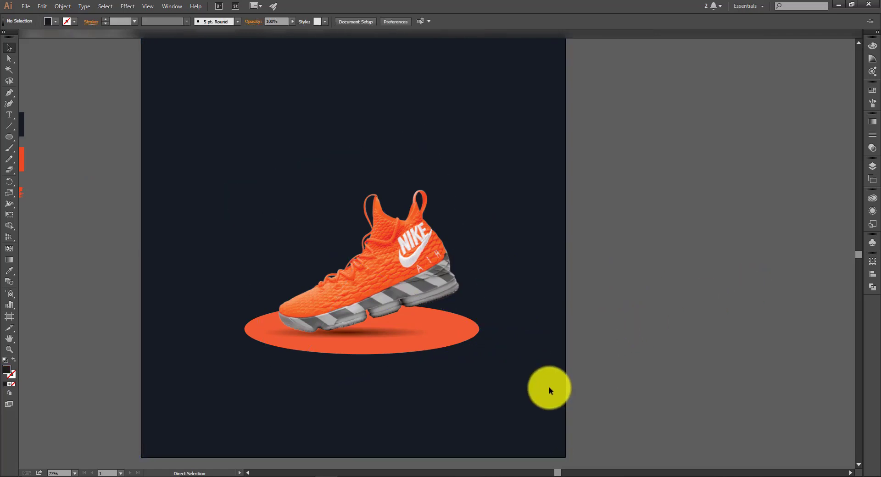
- Move the shoe, shadow and ellipse together off the artboard to its right side
key("ctrl+a")
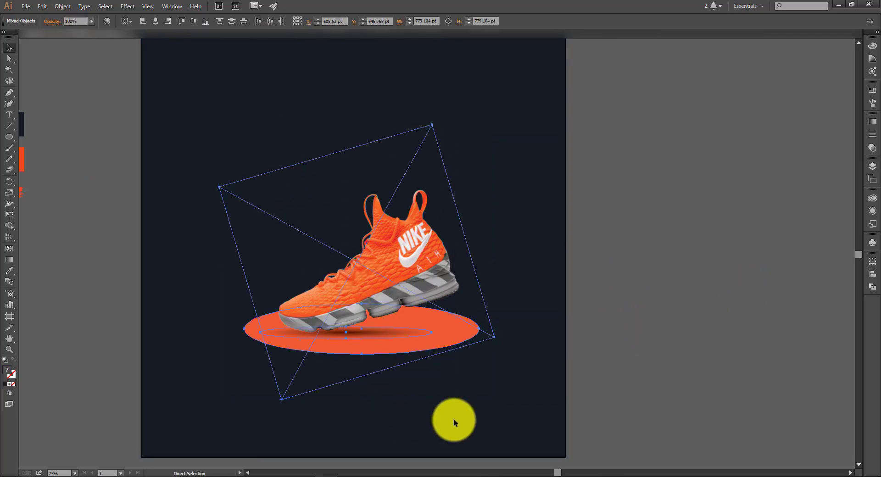
left_click_drag(341, 315, 788, 319)
left_click(593, 300)
left_click_drag(593, 300, 601, 318)
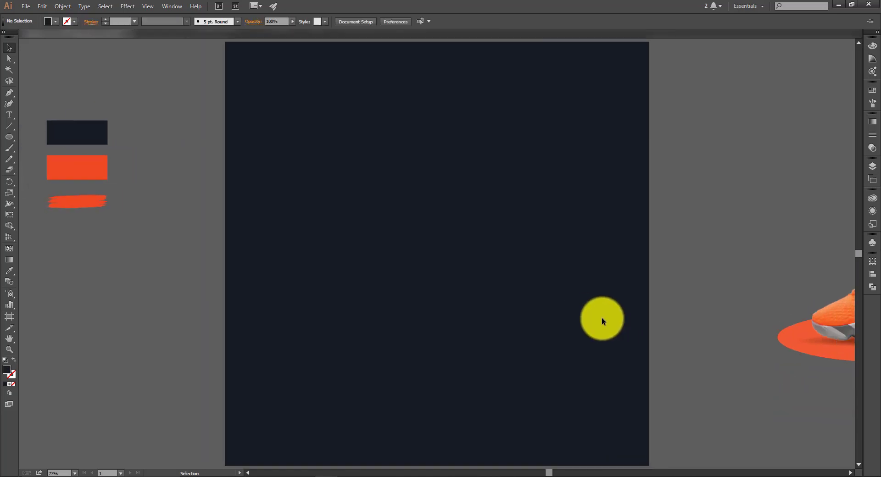
- Draw a winding curve about 1319 by 1267 pt with the Curvature Tool, from above the artboard to beyond its lower-right corner
left_click(12, 105)
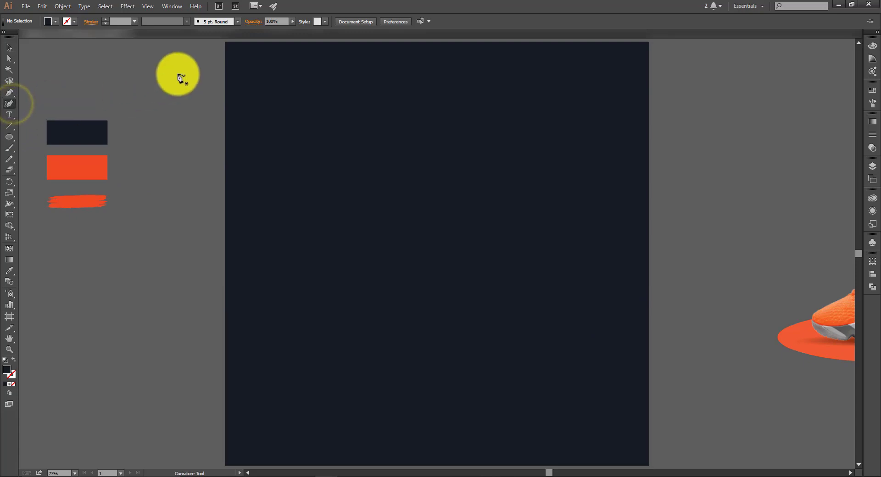
scroll(272, 49, "up", 1)
left_click(276, 44)
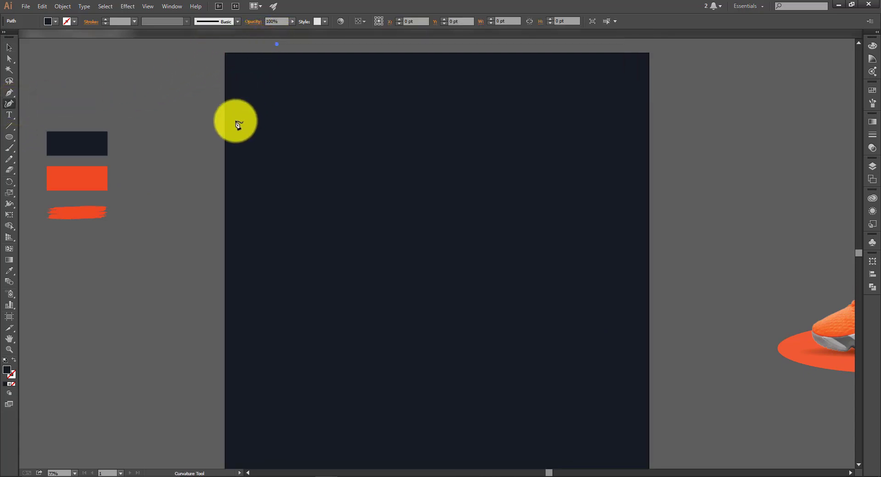
left_click(248, 135)
left_click(413, 171)
left_click(594, 122)
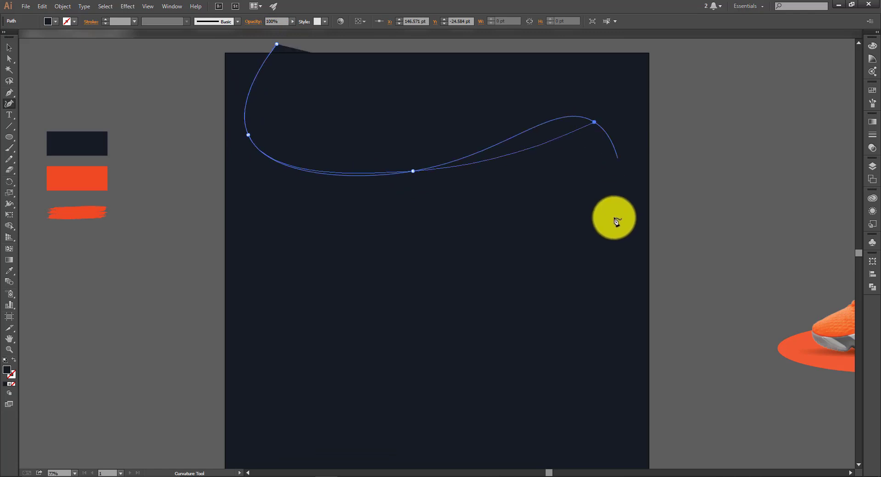
left_click(564, 292)
left_click(367, 238)
left_click(238, 206)
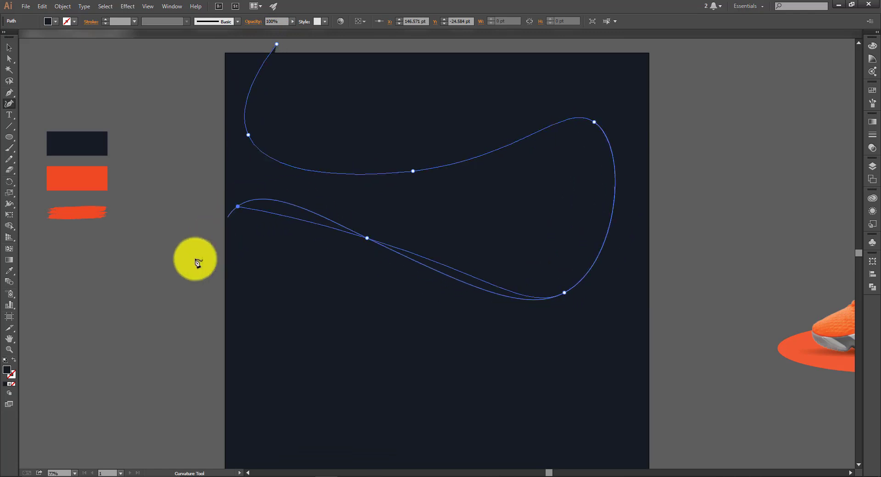
left_click(255, 385)
left_click(414, 340)
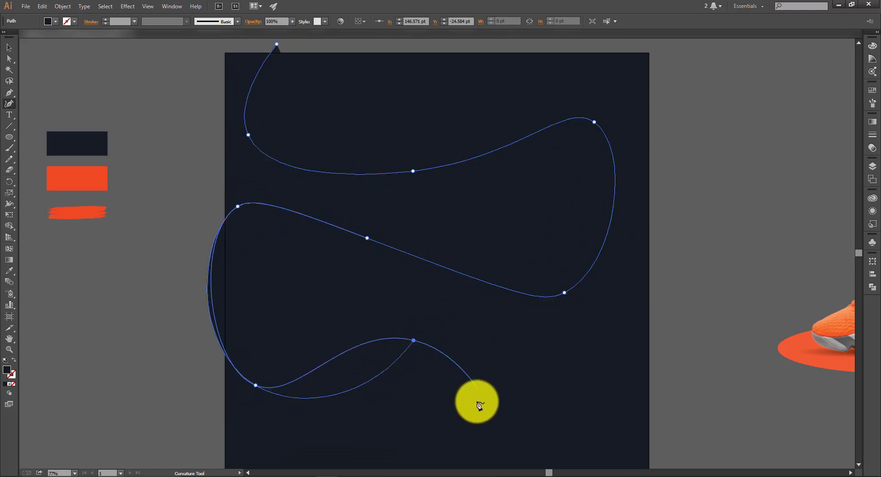
left_click(477, 403)
left_click(549, 462)
scroll(651, 427, "down", 1)
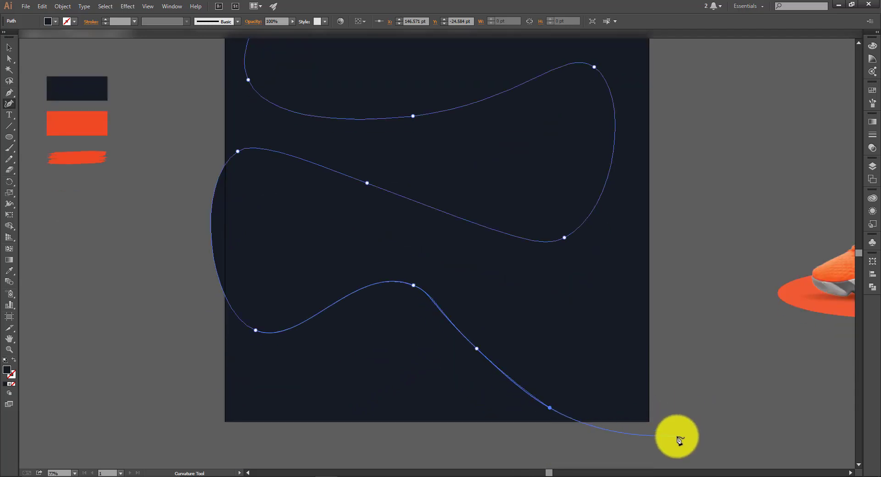
left_click(677, 436)
left_click(4, 49)
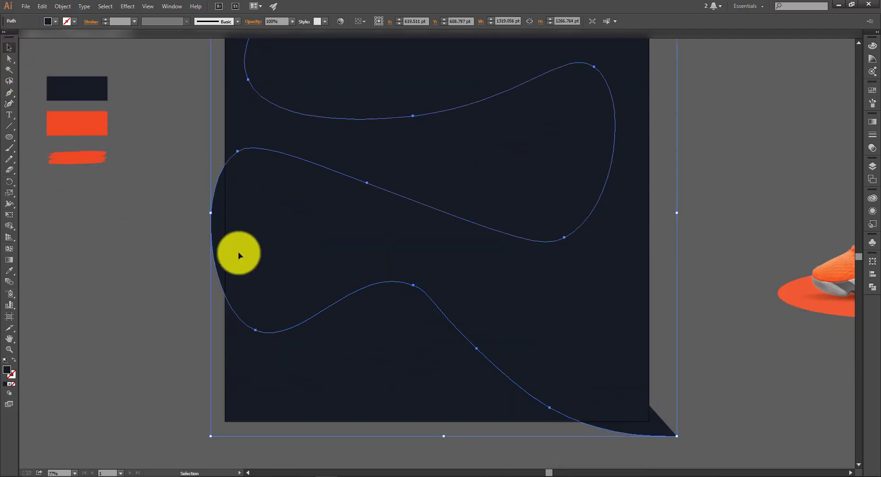
- Apply the ellipse's orange to the curve and swap fill and stroke, leaving a 1 pt orange stroke without fill
key("i")
left_click(784, 288)
key("v")
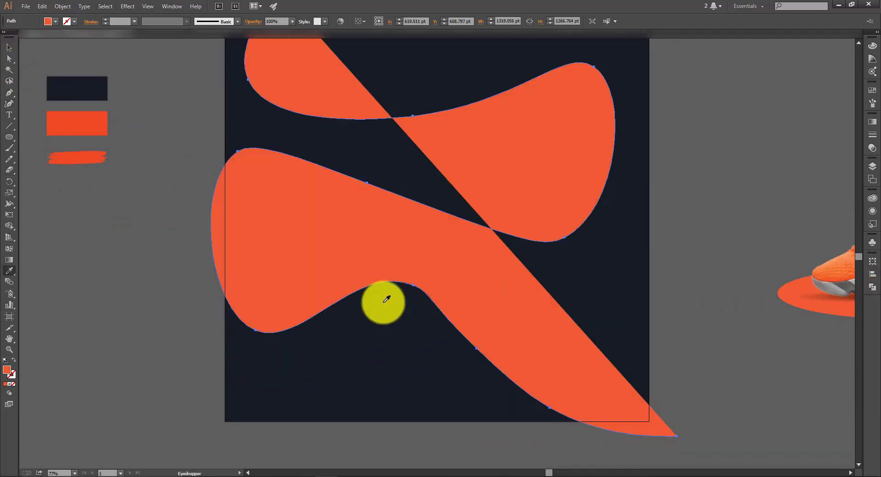
left_click(12, 365)
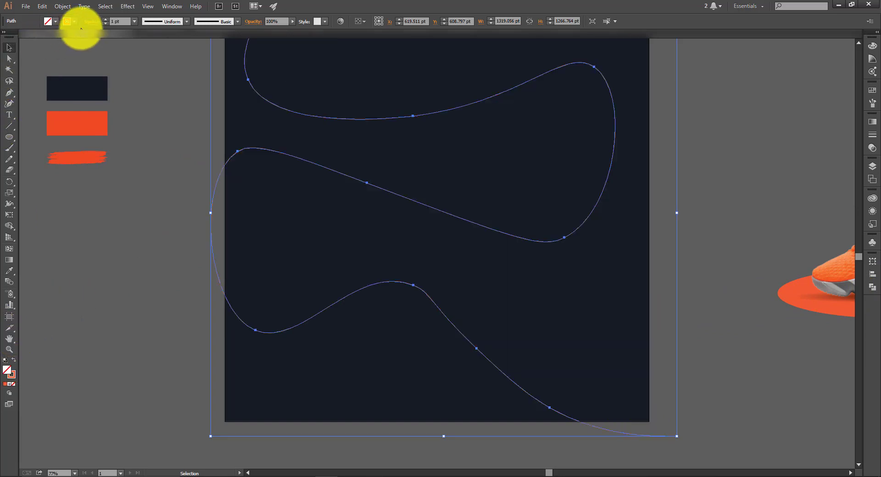
- Set the winding curve's stroke weight to 4 pt
scroll(123, 21, "up", 1)
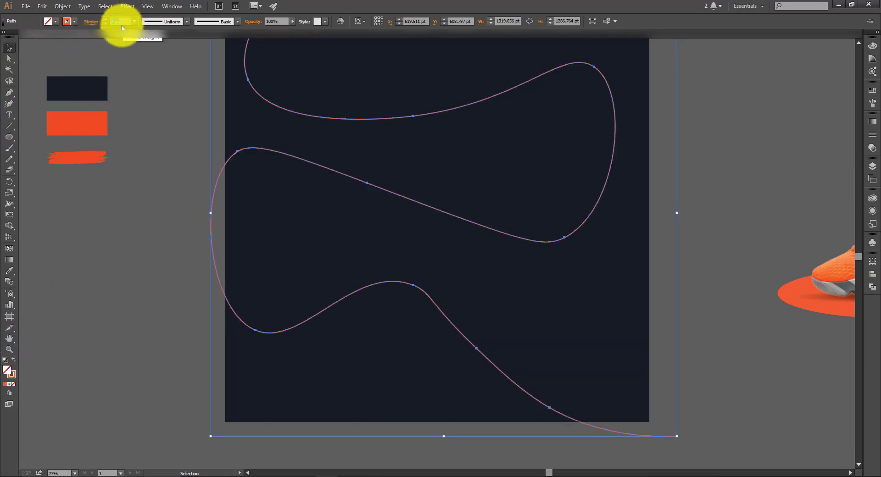
scroll(127, 21, "up", 1)
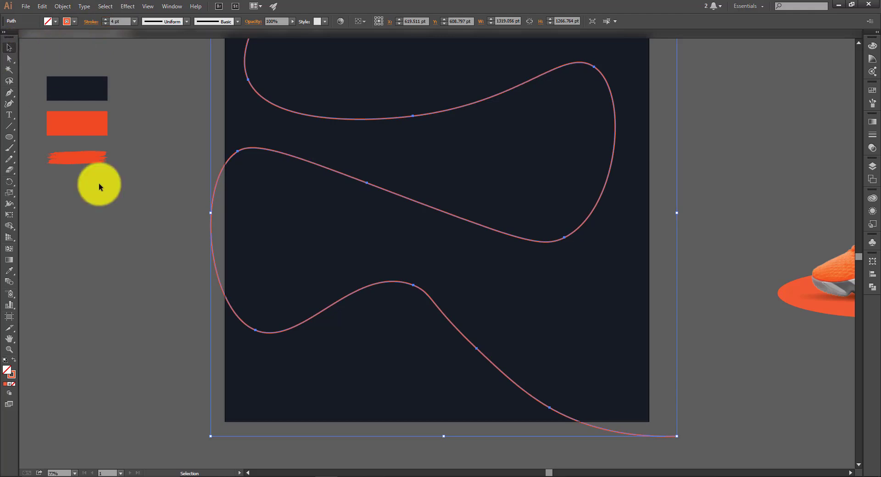
left_click(207, 335)
- Move the shoe, shadow and ellipse group back onto the artboard, centred horizontally at X 600 pt
key("ctrl+minus")
left_click(813, 282)
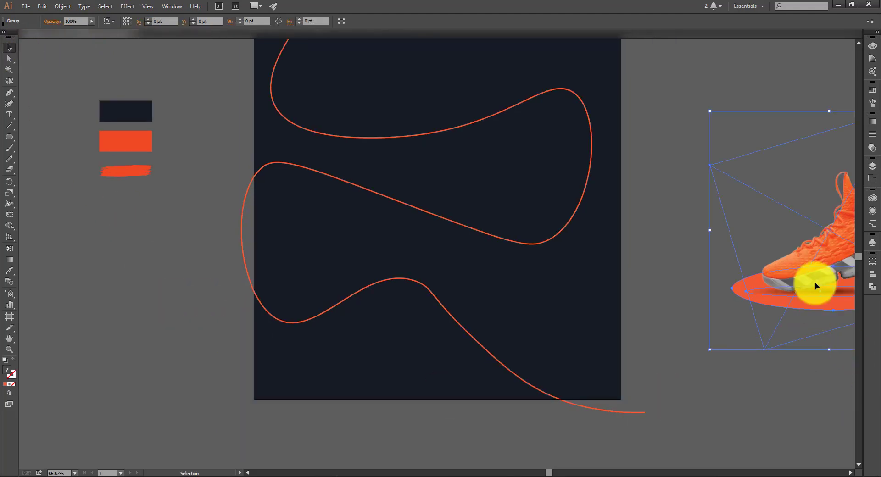
left_click_drag(813, 282, 436, 281)
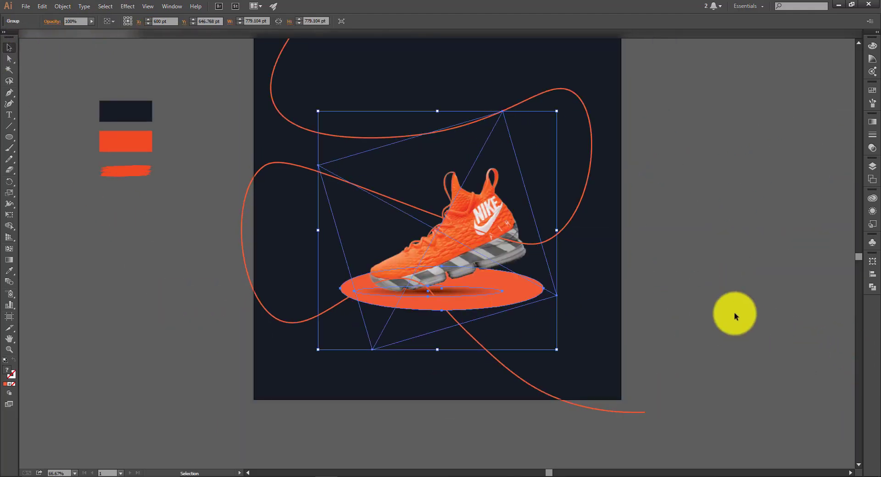
left_click(734, 312)
key("ctrl+plus")
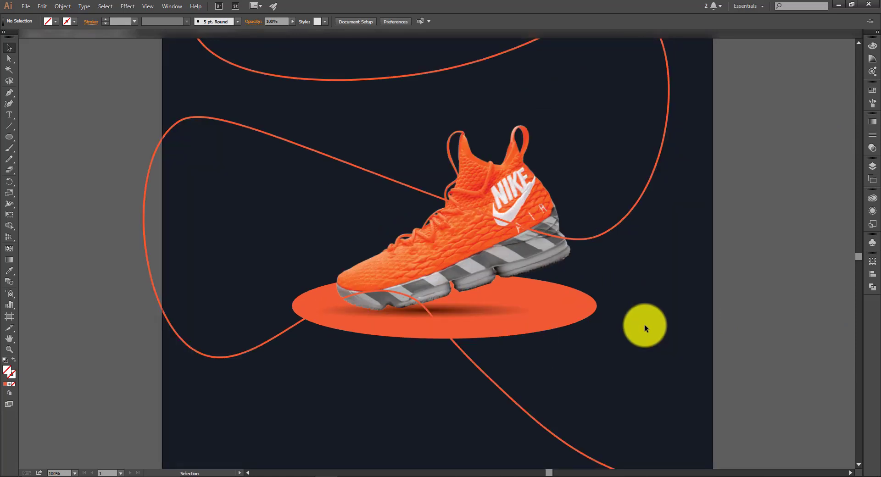
- Enlarge the shoe group proportionally about its centre to about 846 by 846 pt
key("ctrl+minus")
left_click(428, 302)
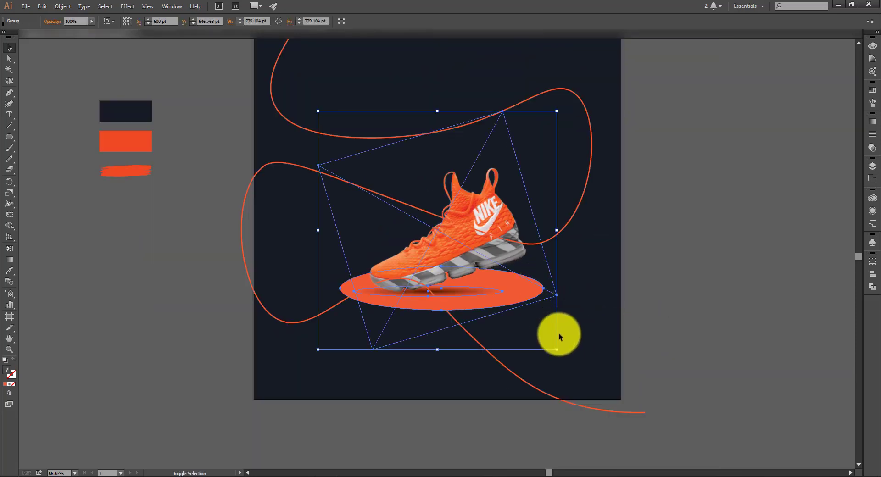
left_click_drag(556, 351, 567, 364)
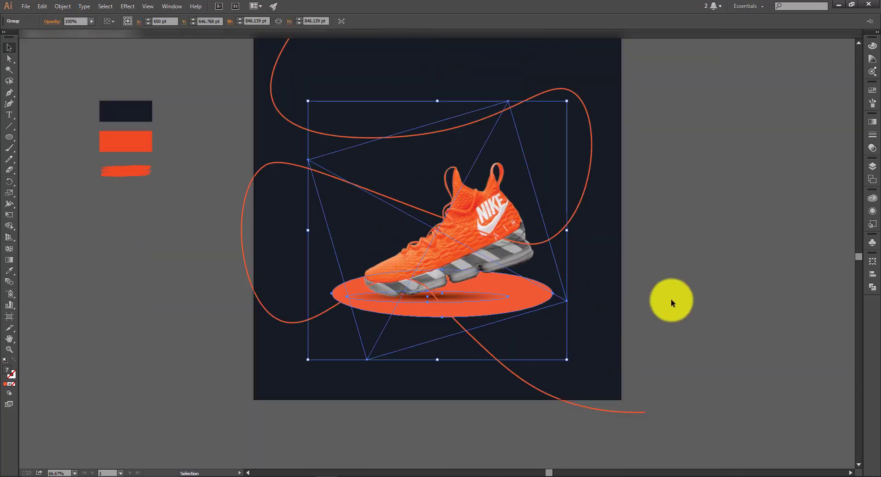
left_click(669, 300)
key("ctrl+0")
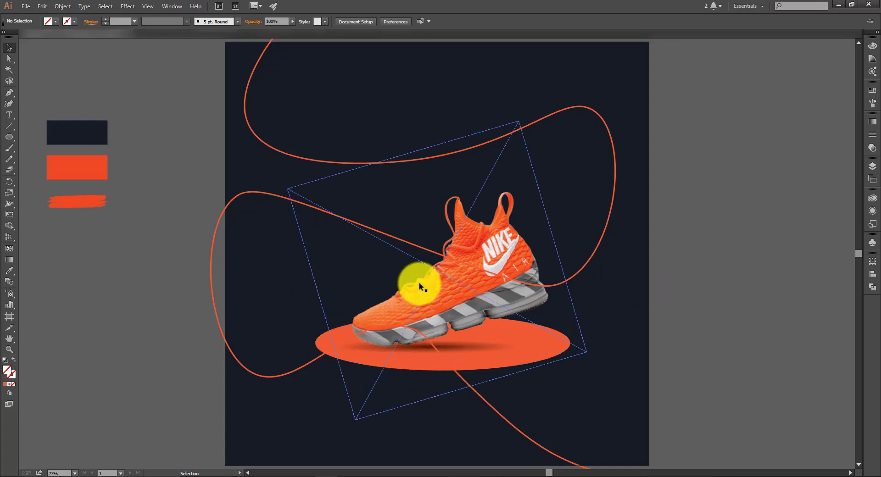
- Lock the shoe group and use the Scissors tool to cut out the curve section crossing the shoe between laces and heel
left_click(488, 323)
key("ctrl+2")
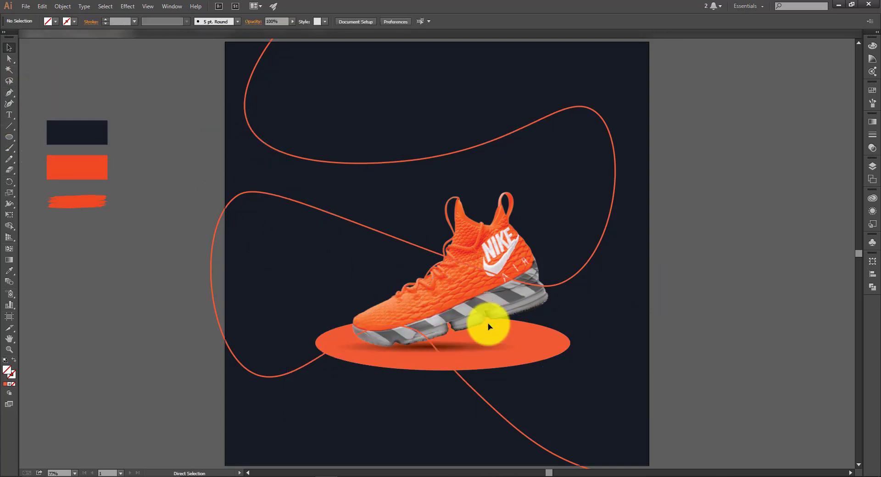
left_click(9, 137)
left_click(10, 171)
left_click(41, 183)
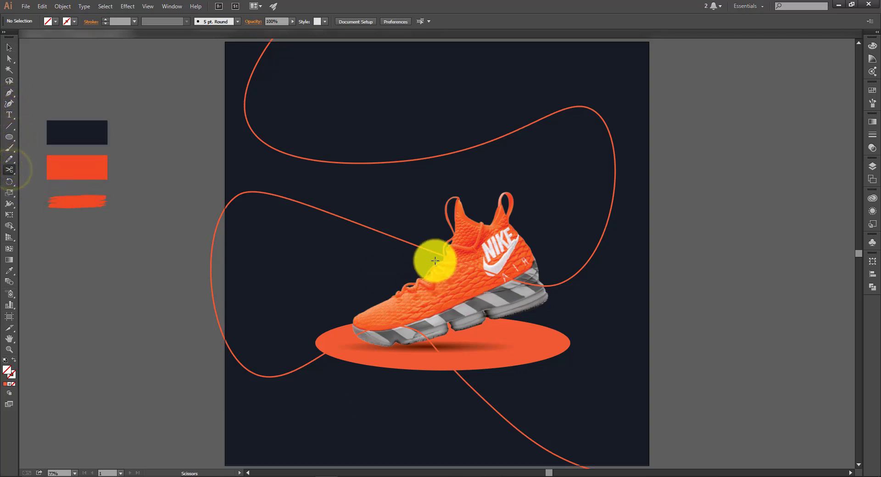
left_click(444, 256)
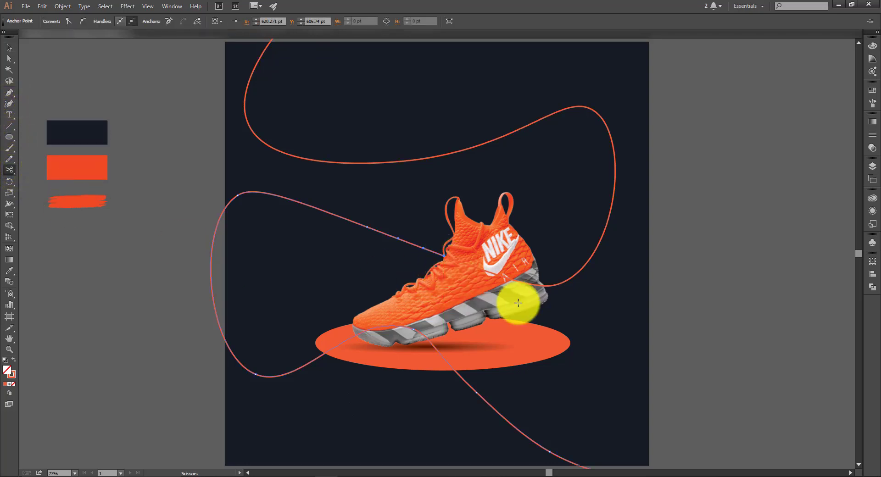
left_click(545, 287)
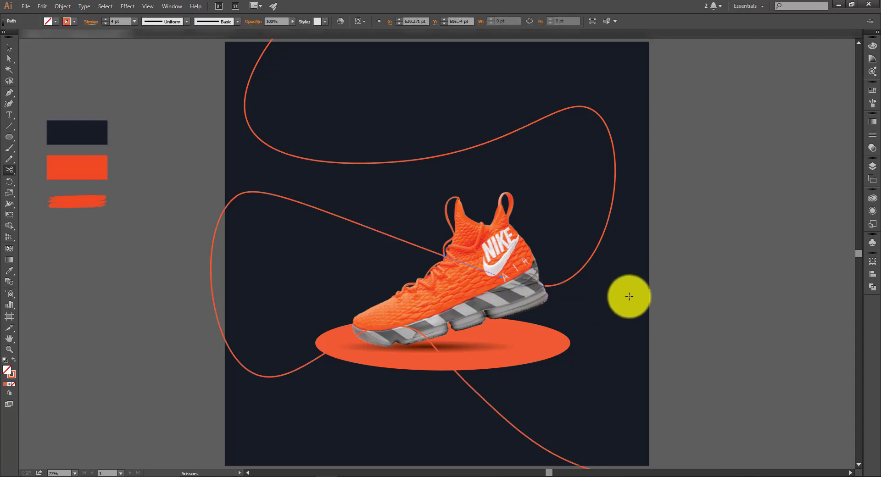
key("ctrl+shift+a")
key("v")
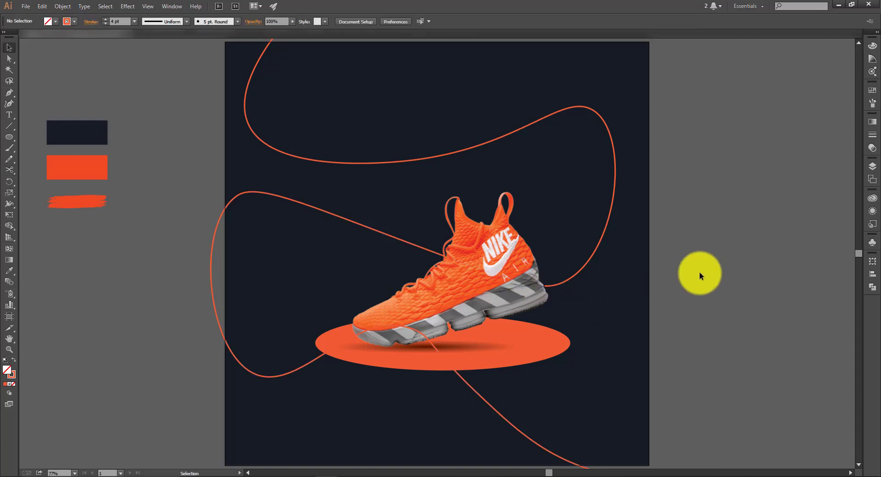
- Nudge the upper curve's cut end with Direct Selection so it meets the heel of the shoe
scroll(559, 286, "up", 3)
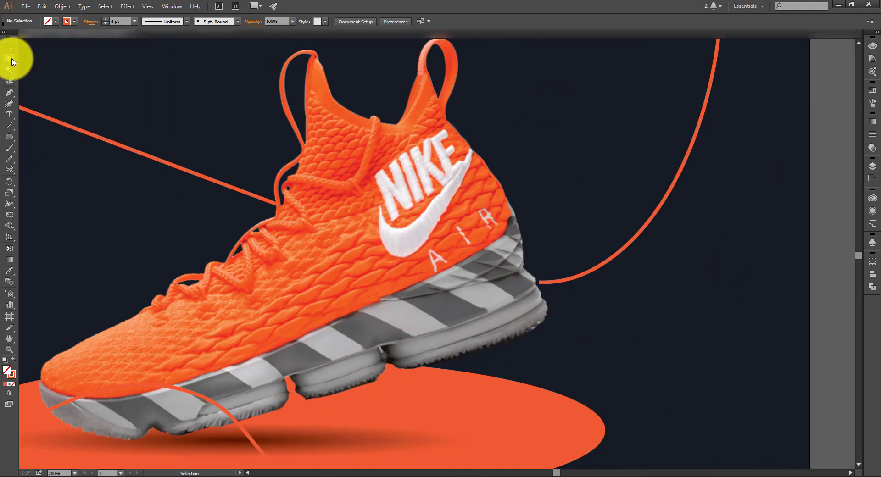
left_click(11, 59)
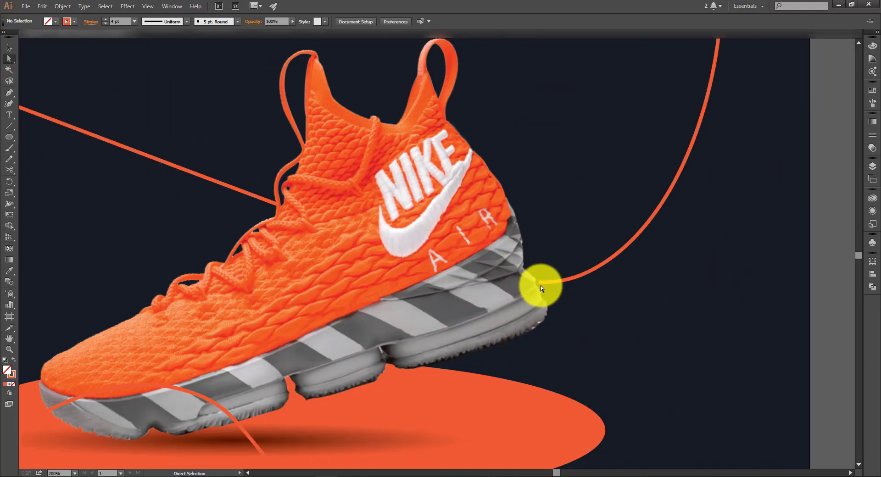
left_click_drag(541, 284, 536, 284)
left_click(591, 302)
key("ctrl+0")
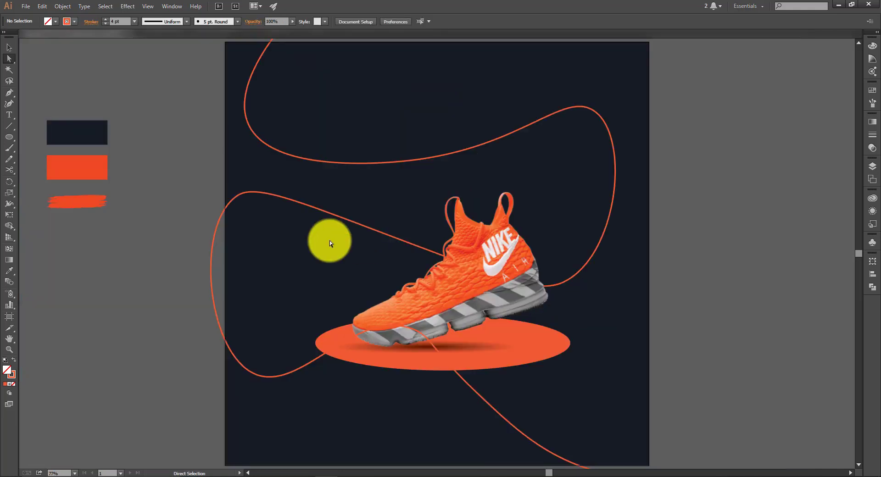
left_click_drag(231, 137, 230, 136)
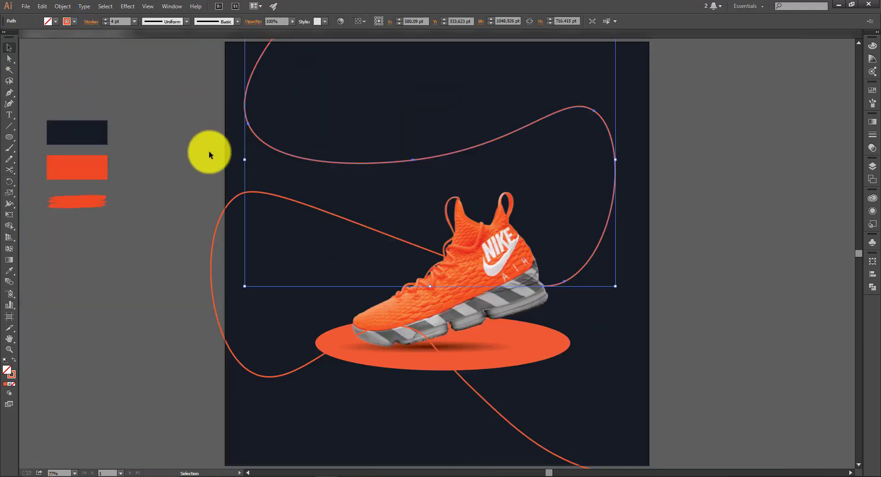
left_click(208, 150)
left_click_drag(295, 109, 241, 254)
left_click(159, 232)
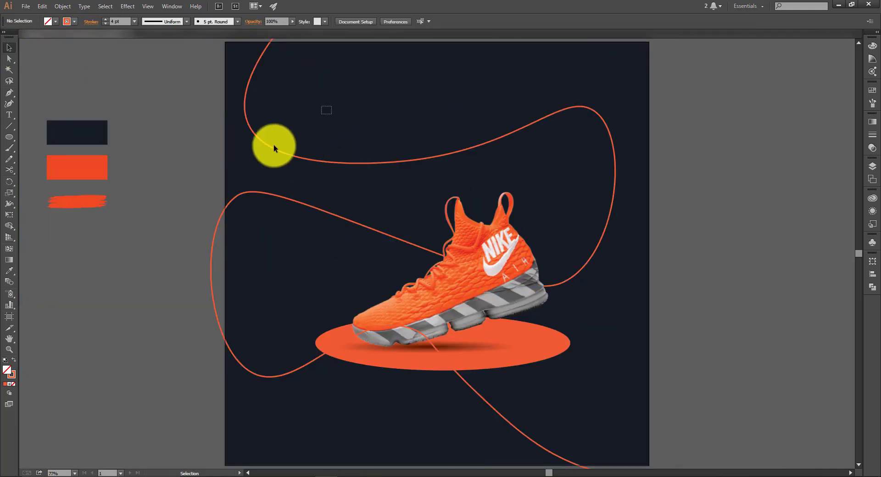
- Add a black Drop Shadow to the upper curve with Multiply mode, 75% opacity, 7 pt X and Y offsets and 5 pt blur
left_click(247, 121)
left_click(127, 6)
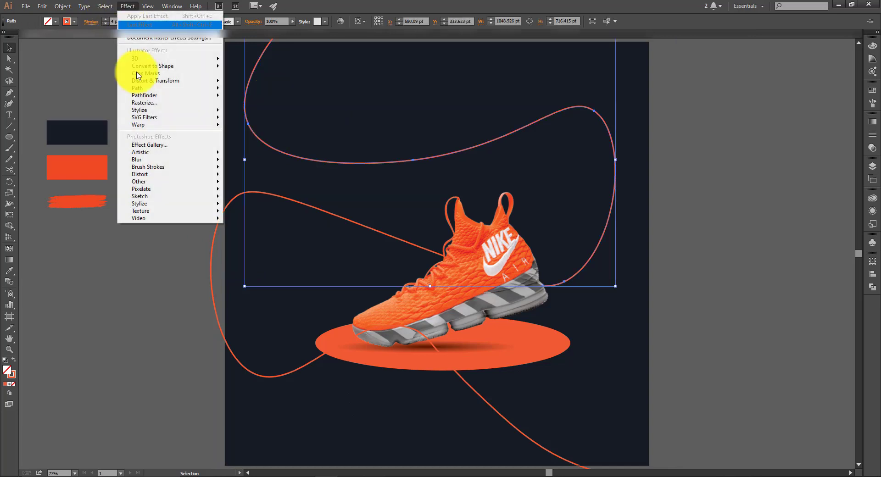
mouse_move(153, 113)
left_click(235, 111)
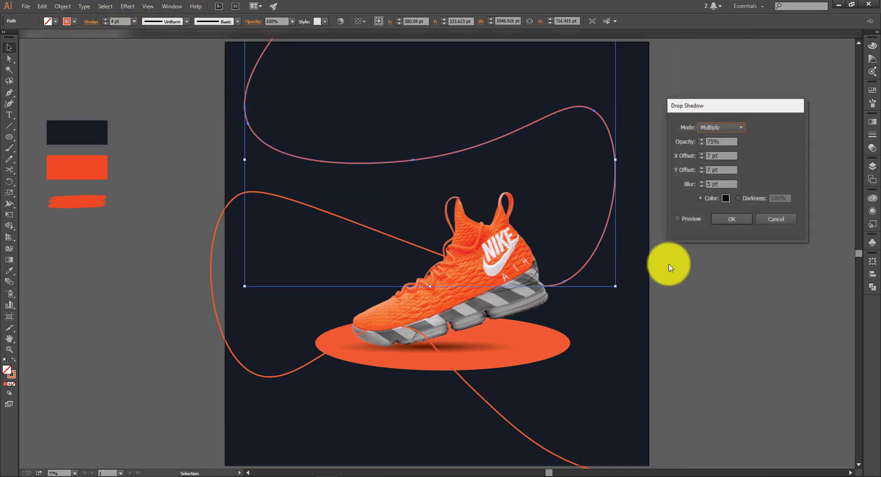
left_click(678, 219)
left_click(725, 198)
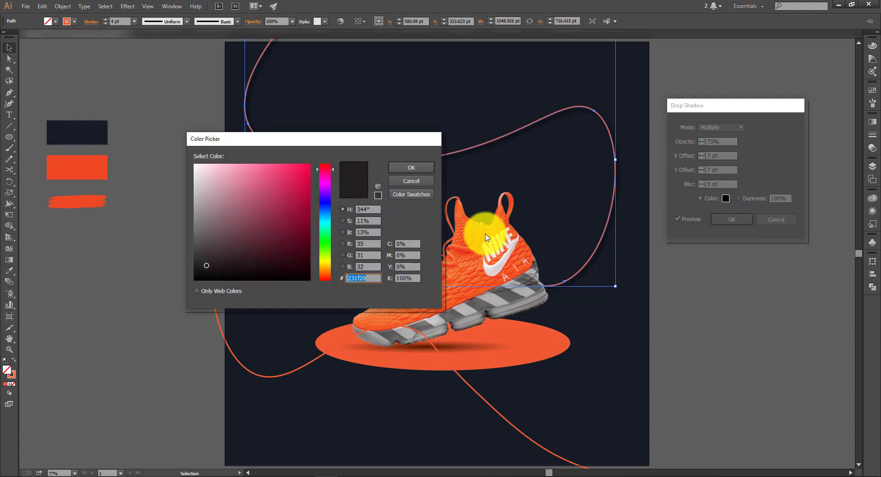
left_click(286, 236)
left_click_drag(286, 236, 311, 285)
left_click(411, 167)
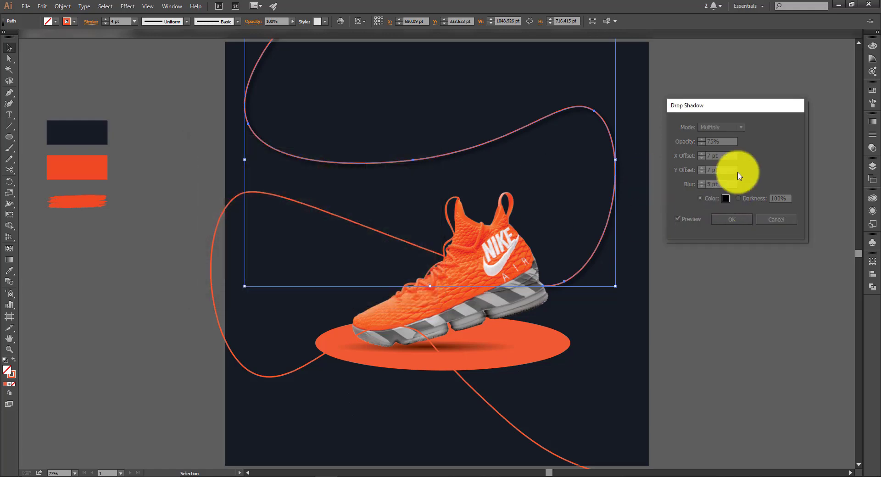
left_click(718, 219)
left_click(204, 339)
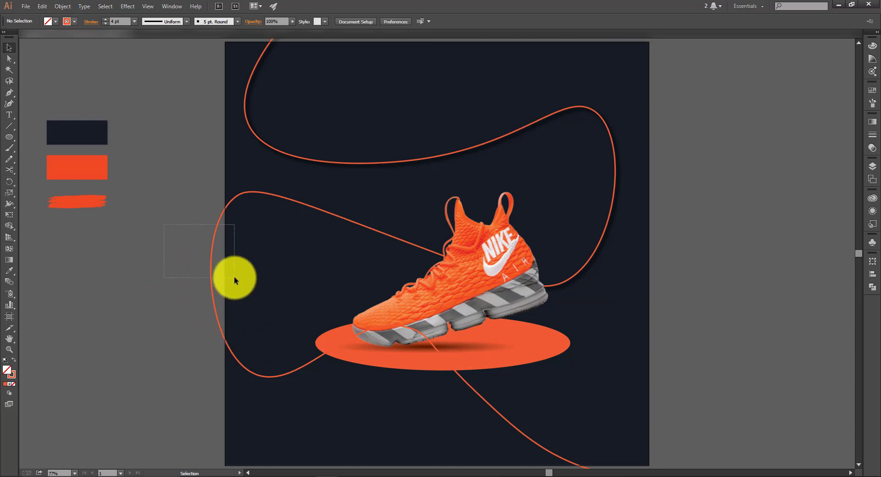
- Apply the same drop shadow to the lower curve and check how it falls across the ellipse and shoe
left_click_drag(234, 278, 235, 277)
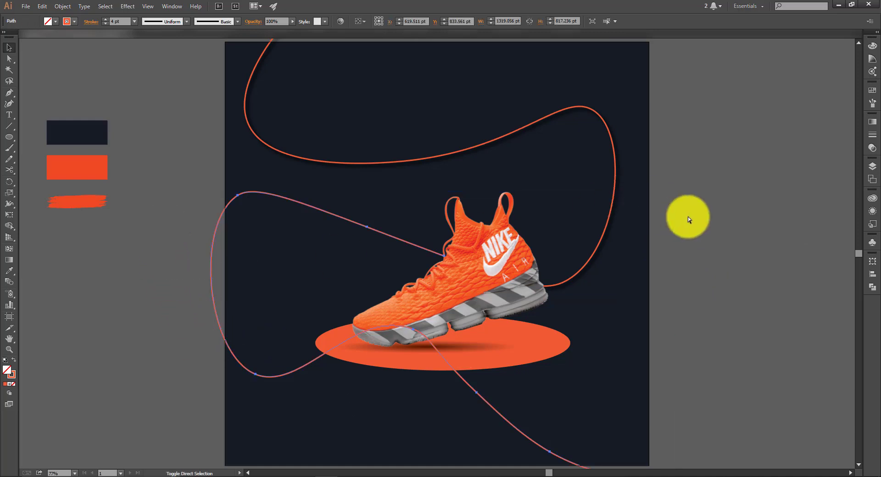
left_click(687, 220)
key("ctrl+minus")
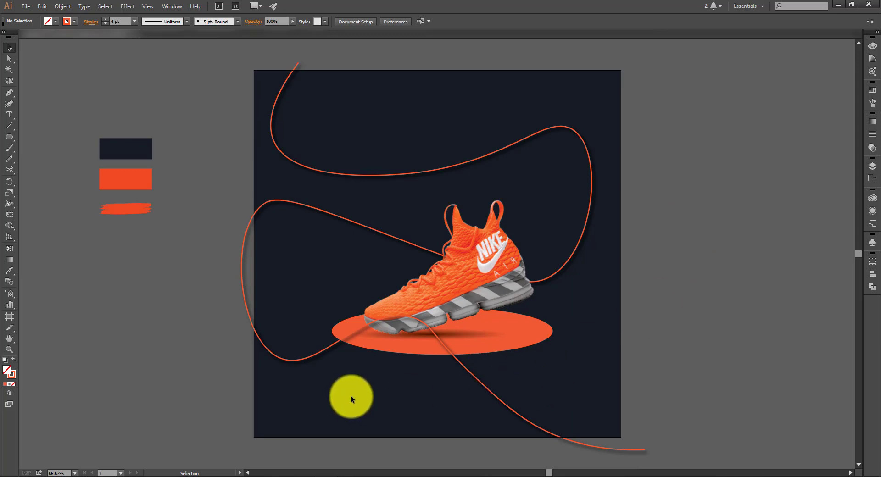
key("ctrl+plus")
key("ctrl+plus")
left_click_drag(389, 376, 383, 320)
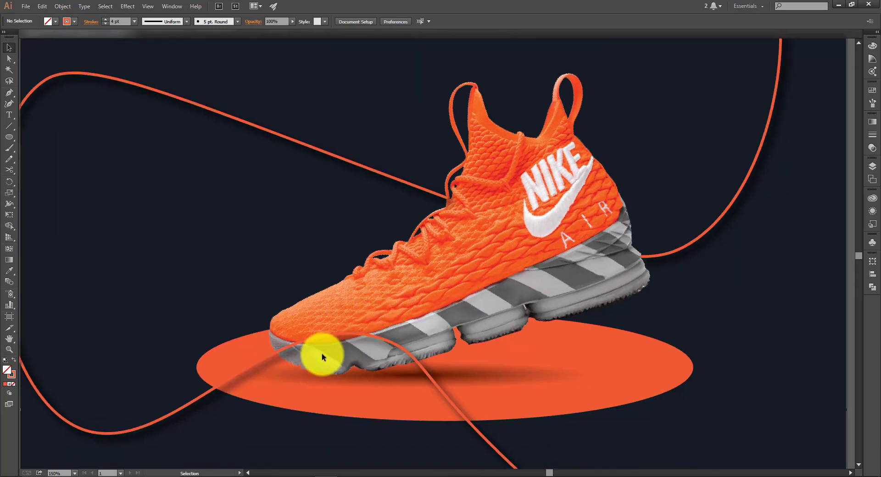
key("ctrl+0")
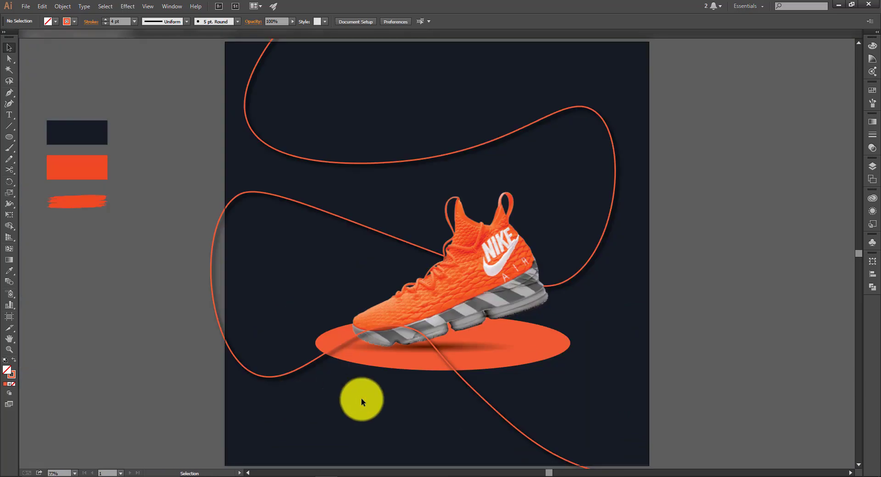
- Unlock all objects and lock a duplicate of the dark background square behind the original
key("ctrl+alt+2")
left_click(693, 381)
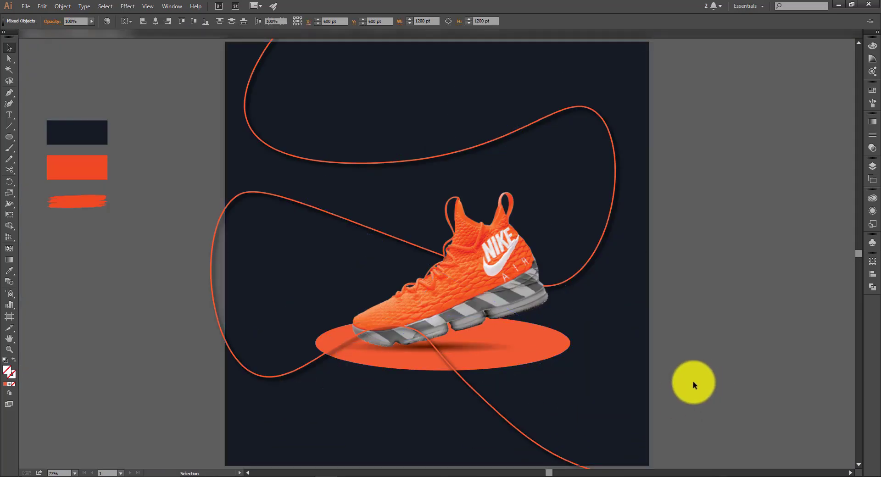
left_click(606, 422)
key("ctrl+2")
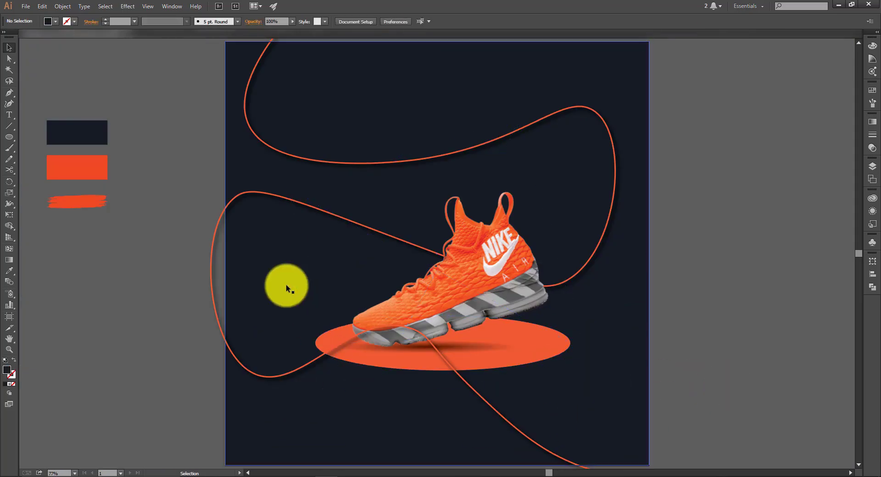
- Select the upper and lower curves together and group them
left_click(216, 223)
key("a")
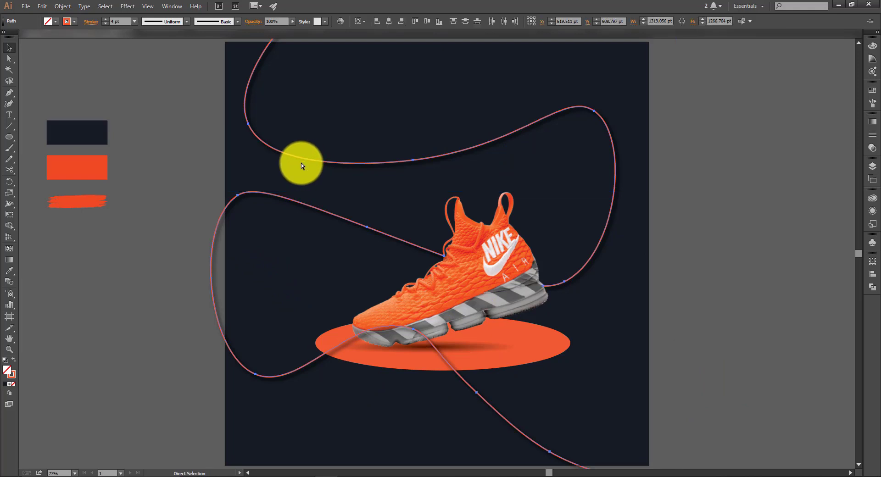
key("ctrl+g")
- Bring the unlocked 1200 by 1200 pt dark square to the front of the artwork
left_click(286, 417, "shift")
left_click(201, 407)
left_click(258, 412)
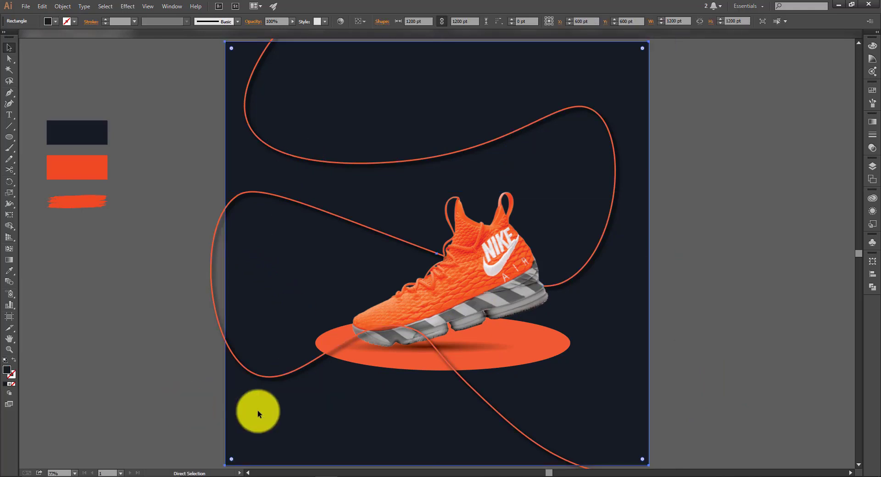
right_click(257, 410)
mouse_move(315, 393)
left_click(379, 394)
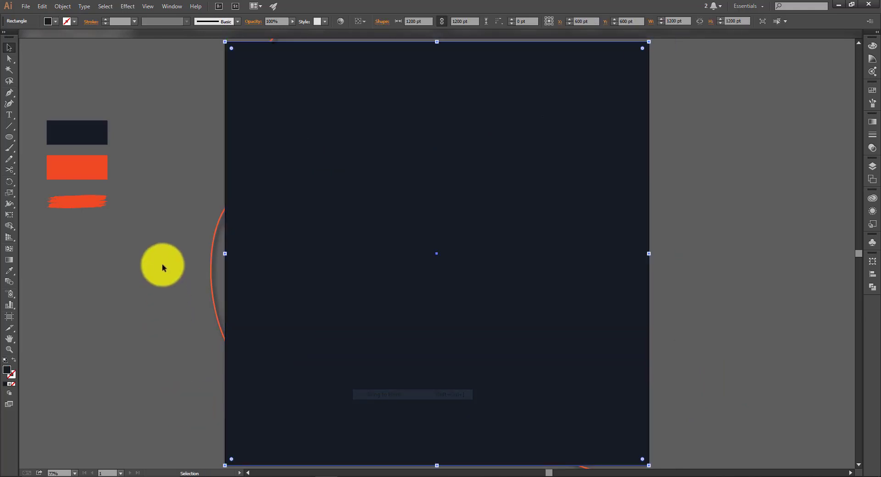
- Make a clipping mask from the front square and both curves, trimming the curves to the artboard's edges
key("ctrl+a")
key("a")
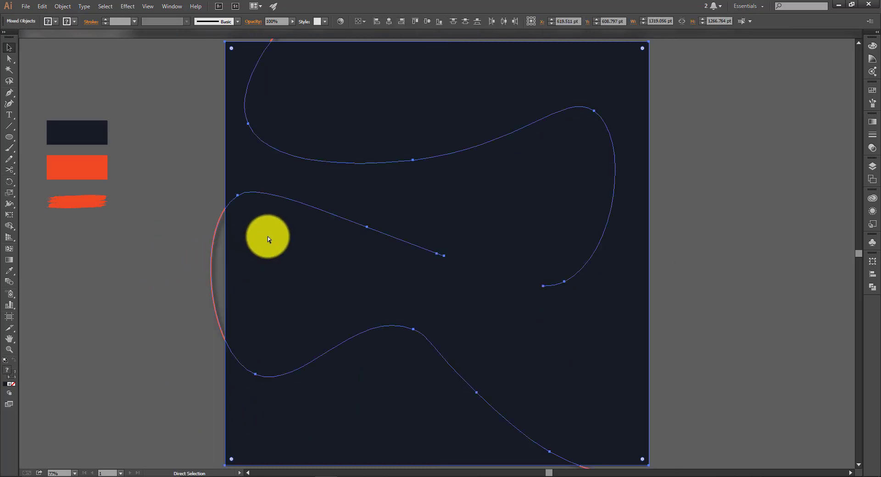
right_click(269, 238)
left_click(293, 289)
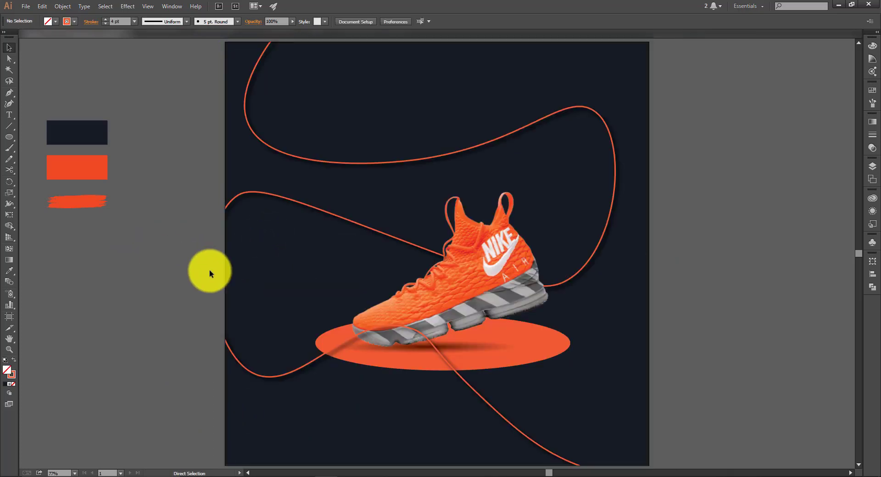
key("v")
- Draw a small rounded square with a 4 pt orange outline between the colour swatches and the artboard
left_click_drag(9, 137, 48, 153)
left_click_drag(157, 122, 191, 155)
key("v")
left_click(176, 156)
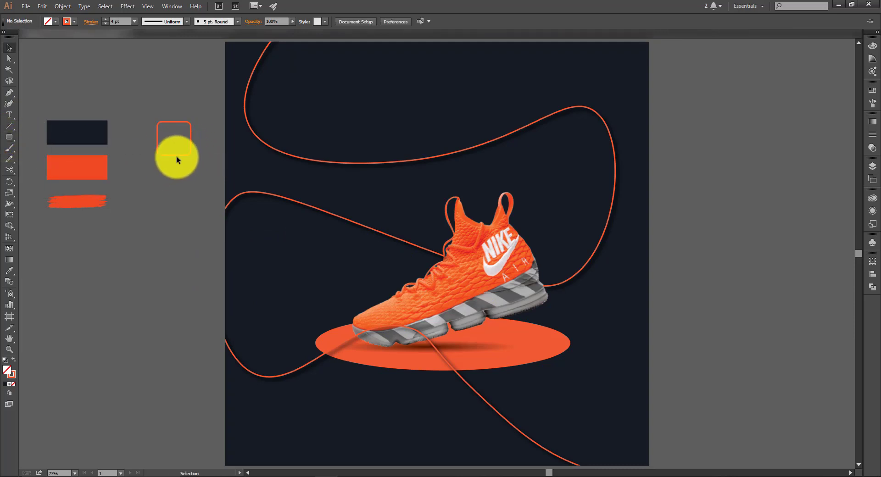
- Swap the small square's orange outline to a solid orange fill and shrink the square to about 71 pt
left_click(176, 155)
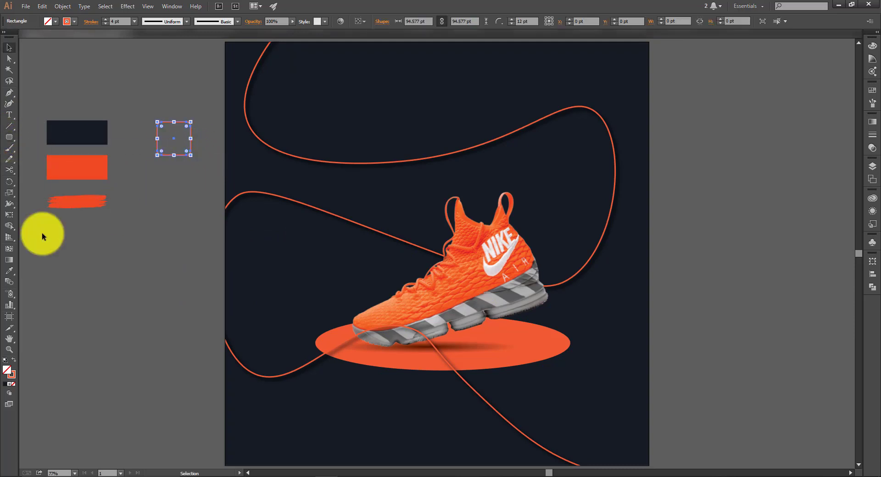
left_click(13, 360)
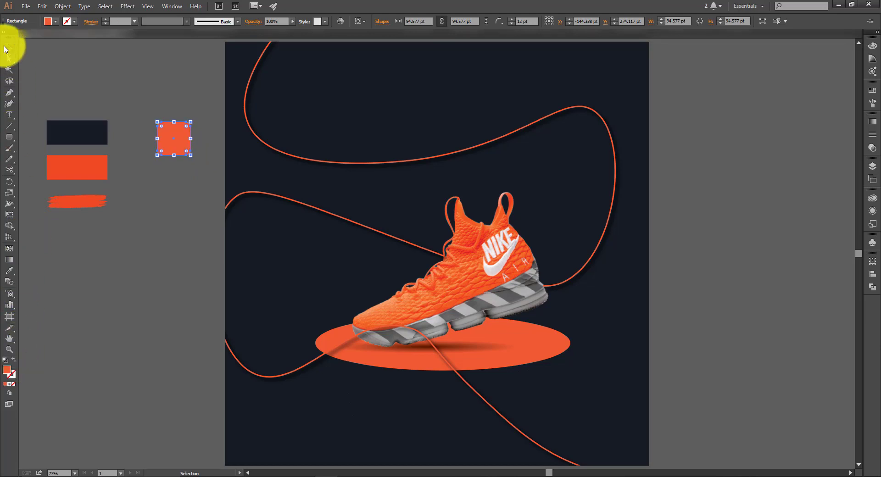
left_click(153, 147)
left_click(174, 149)
left_click_drag(191, 155, 186, 151)
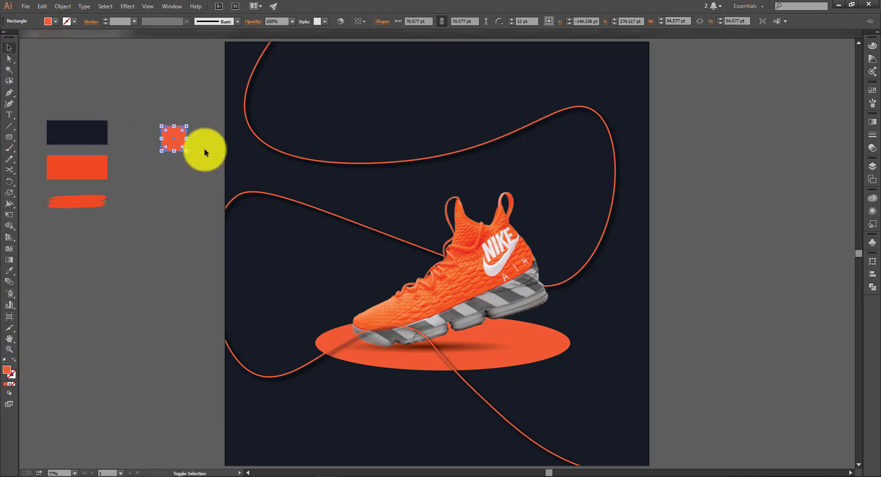
- Place the orange square near the artboard's upper-right corner and add an overlapping, diagonally offset copy restyled as a white 4 pt outline
left_click(205, 147)
left_click_drag(237, 129, 609, 75)
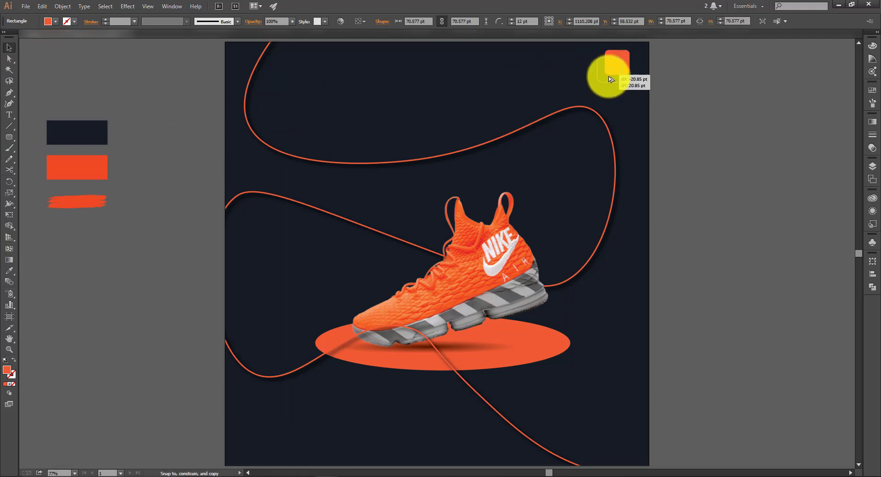
left_click(57, 21)
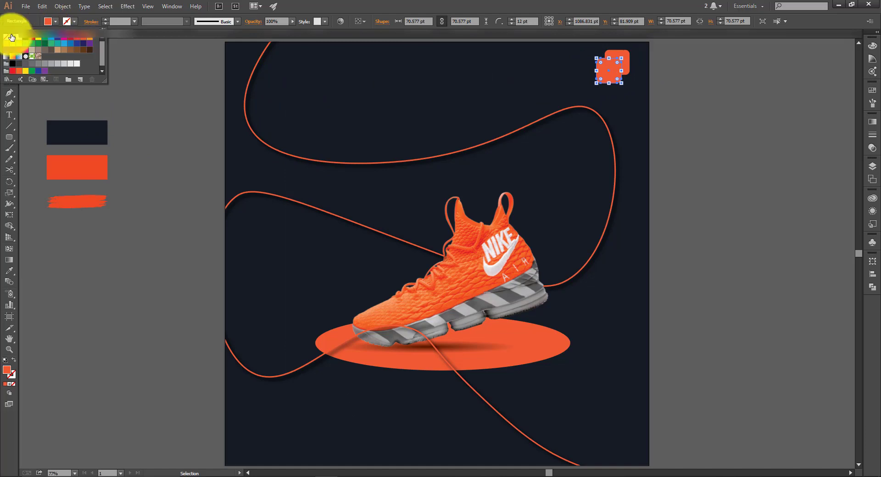
left_click(18, 36)
left_click(13, 360)
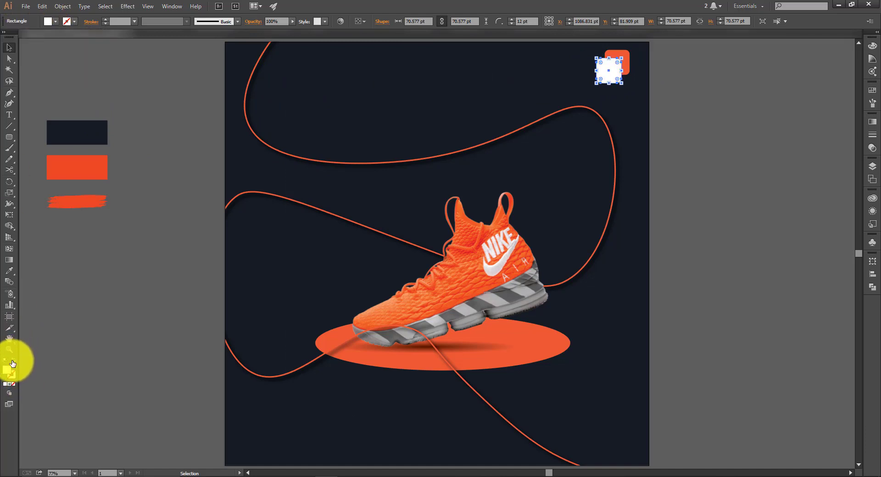
left_click(13, 360)
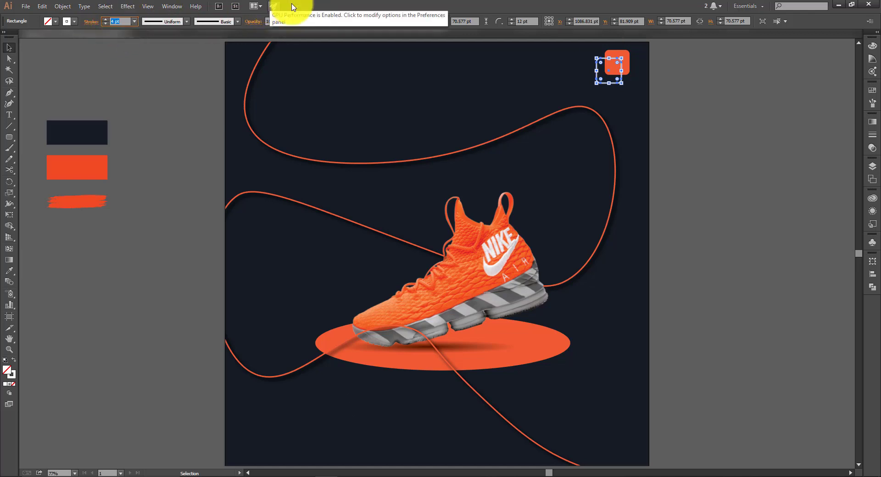
left_click(9, 48)
left_click(680, 102)
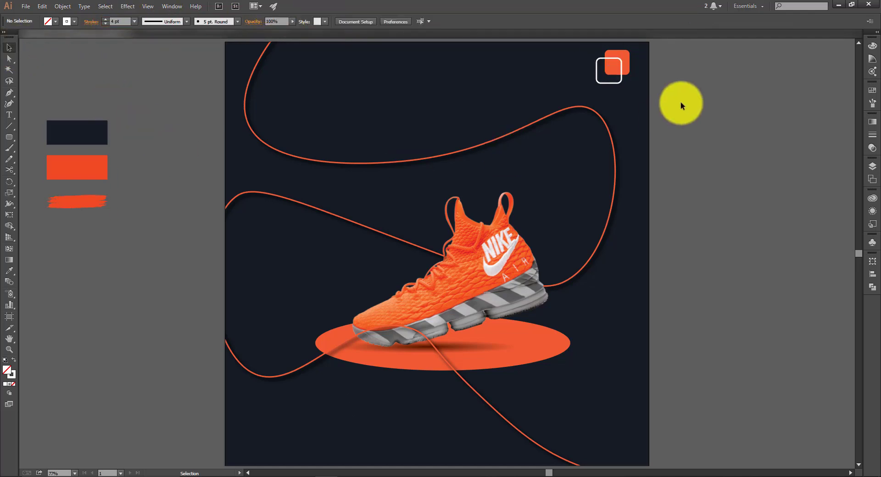
- Lock the dark background square and select the filled and outlined logo squares together
left_click(643, 90)
key("ctrl+2")
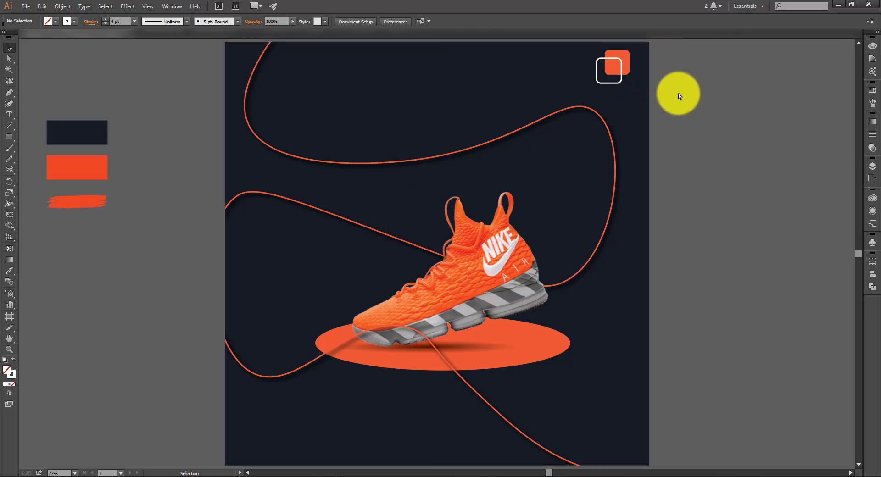
left_click_drag(684, 64, 604, 88)
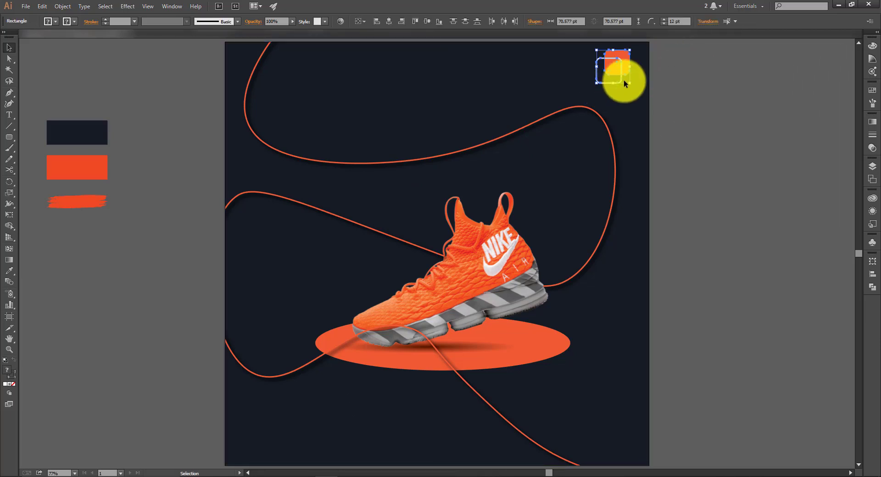
left_click(487, 83)
- Add the text LOGO above the colour swatches and set its font to Nexa Rust Slab Black Shadow 01
left_click(10, 115)
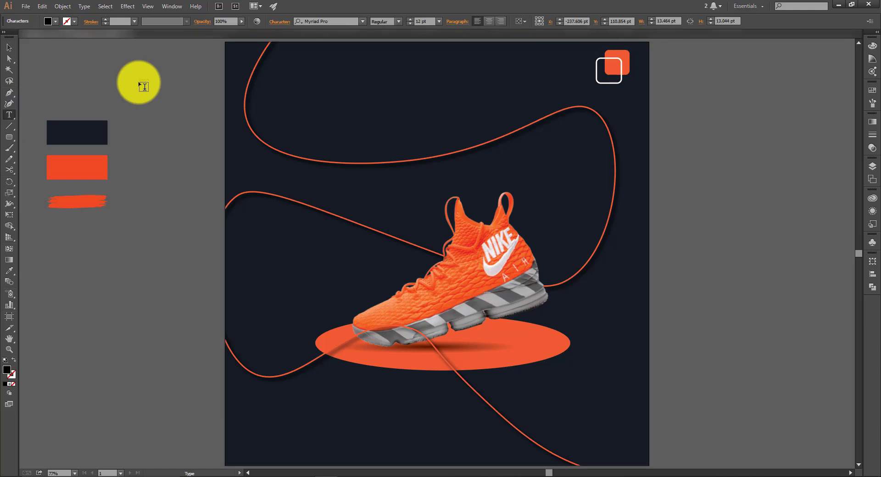
left_click(9, 47)
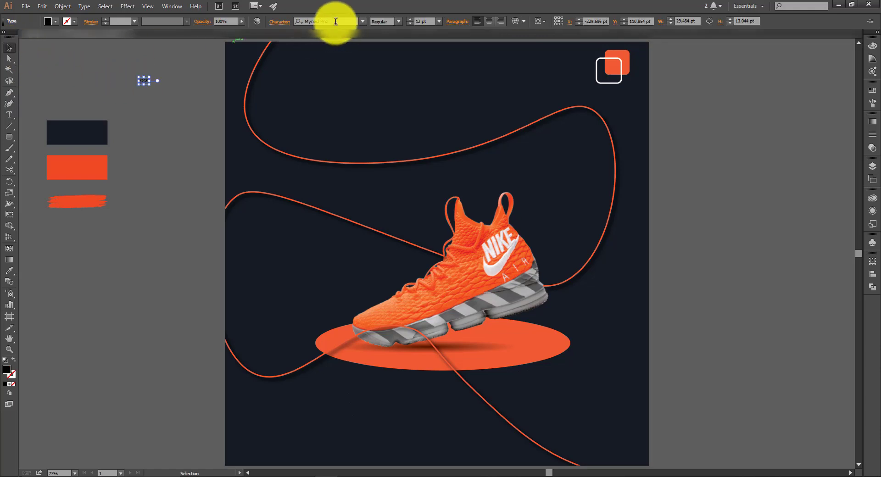
type("e")
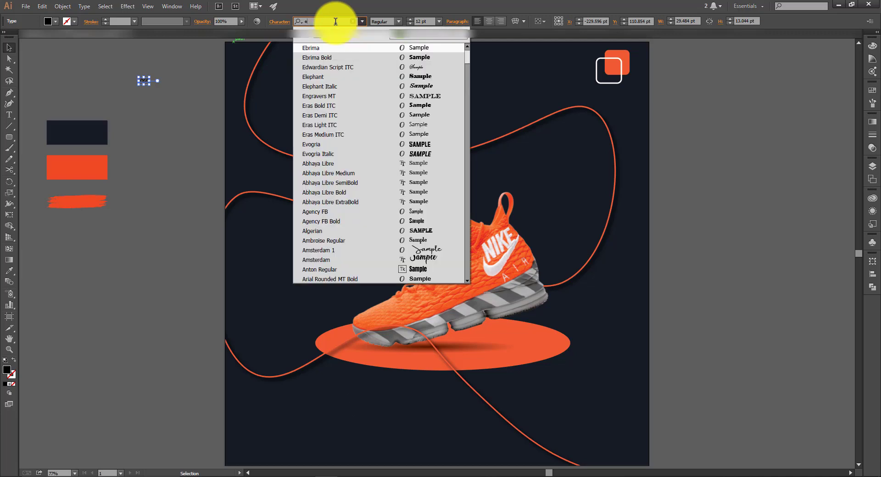
key("BackSpace")
type("nwe")
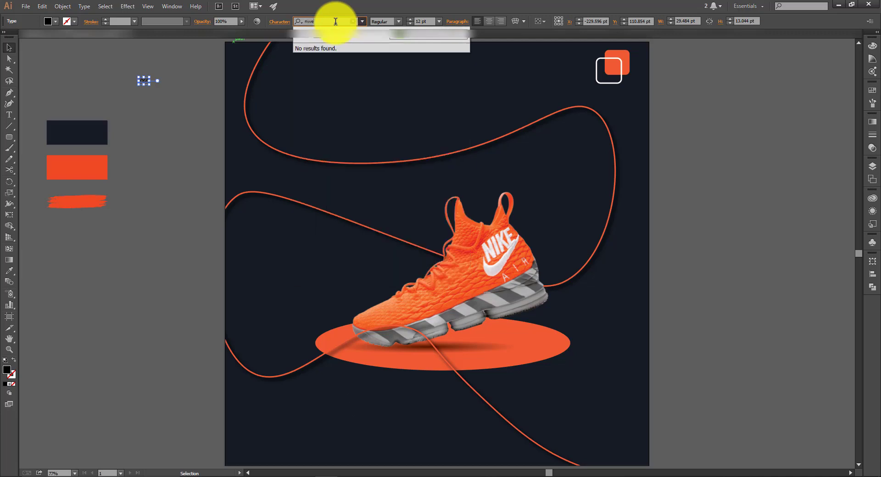
key("BackSpace")
key("BackSpace")
type("e")
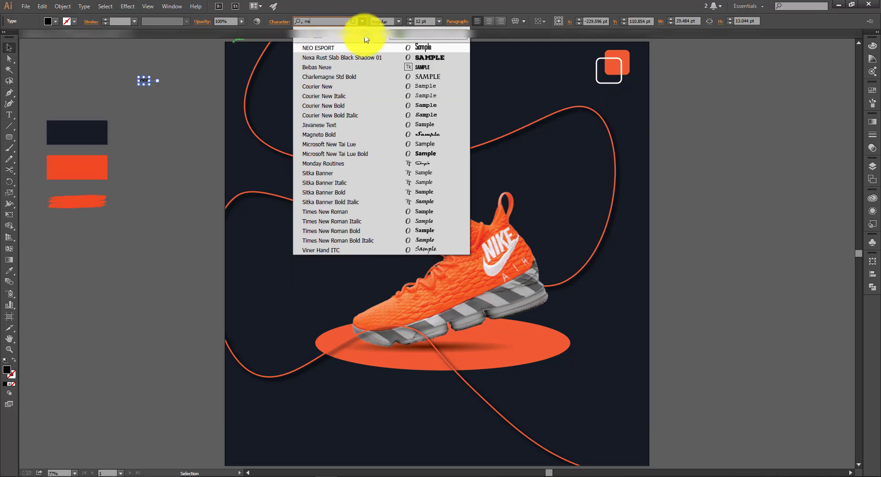
left_click(436, 58)
- Place the LOGO text just left of the outlined square, colour it white and size it to about 32.9 pt
left_click_drag(153, 92, 580, 69)
left_click(47, 21)
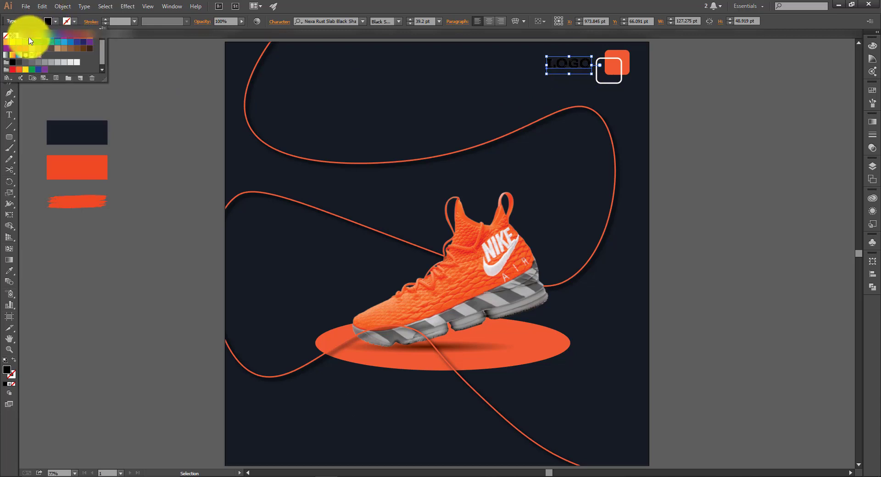
left_click(13, 40)
scroll(594, 69, "up", 6)
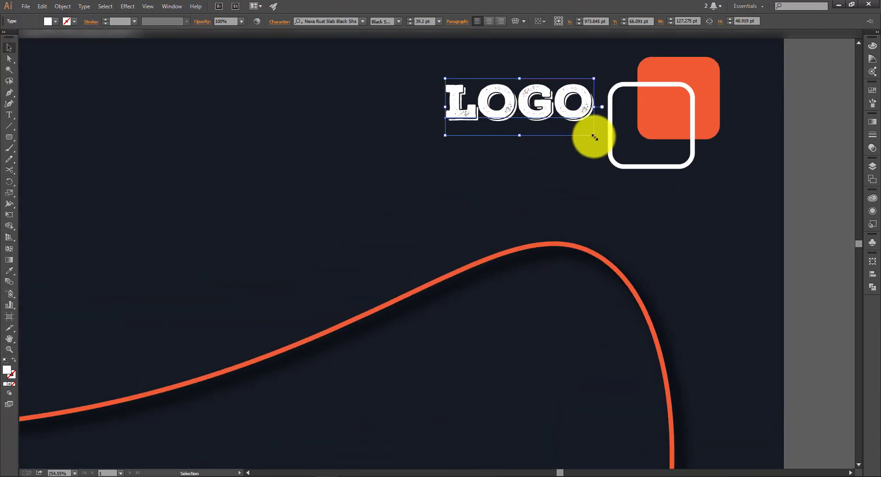
left_click_drag(594, 137, 597, 154)
- Duplicate the LOGO text directly beneath itself and change the copy to read HERE
double_click(565, 149)
double_click(565, 152)
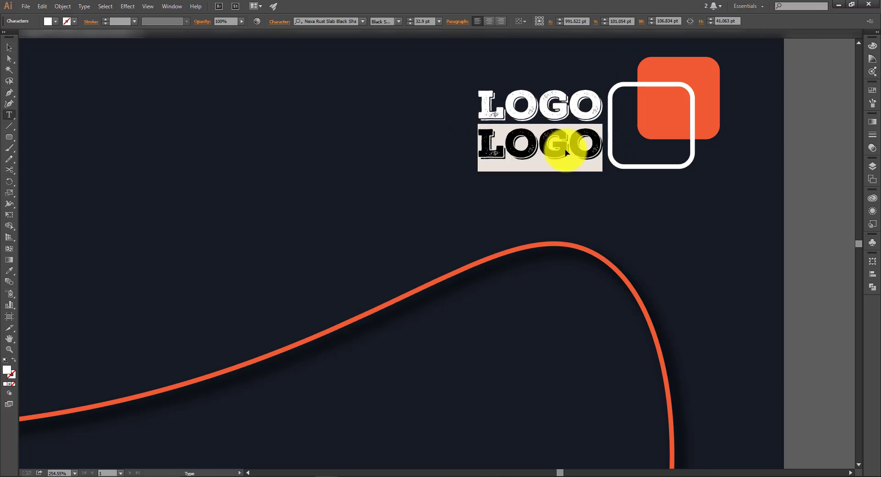
type("HERE")
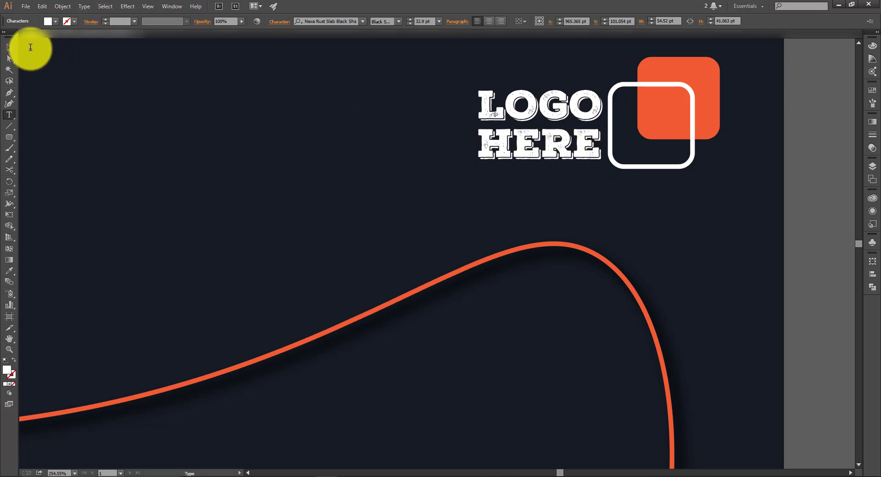
left_click(9, 48)
left_click(221, 109)
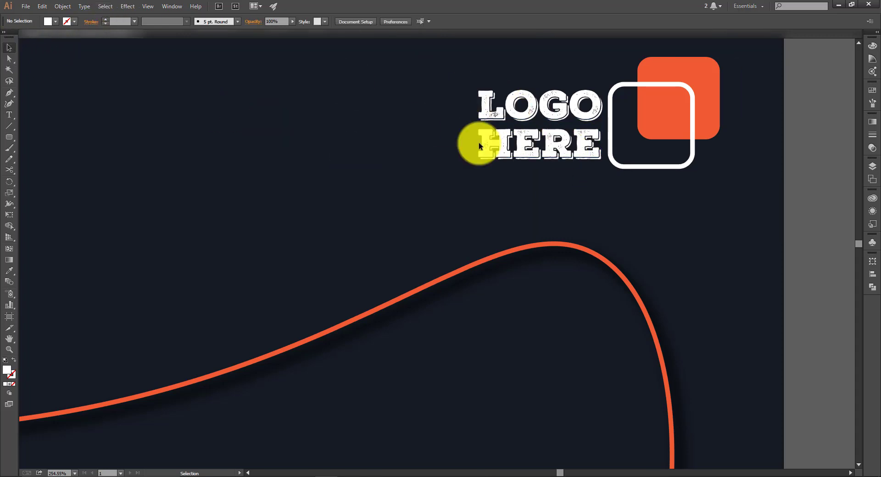
- Nudge the LOGO and HERE text lines down together to line up with the logo squares
left_click_drag(434, 90, 497, 159)
key("Down")
key("Down")
left_click(648, 198)
key("ctrl+0")
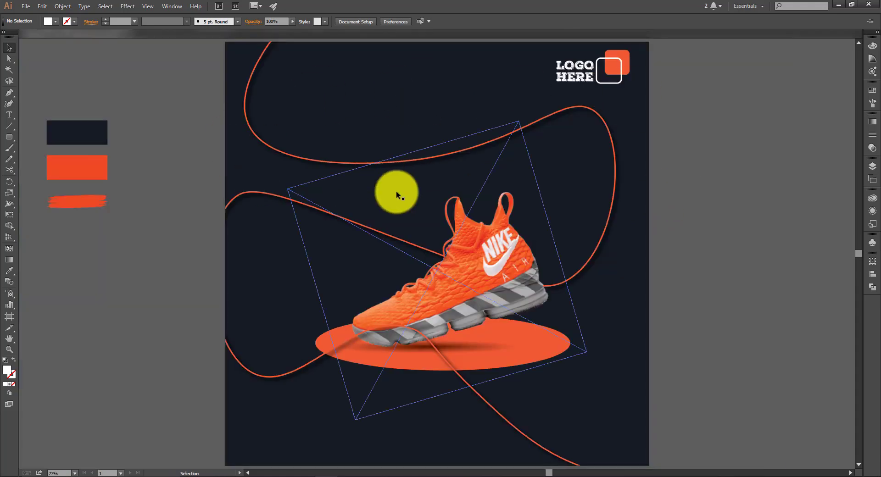
- Enlarge the sneaker and ellipse group proportionally to about 922 pt wide and bring it in front of the curves
left_click(485, 281)
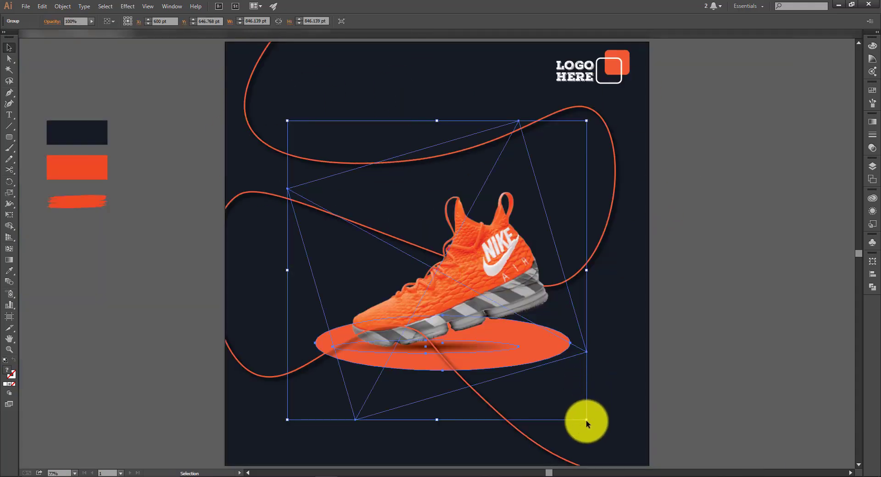
left_click_drag(586, 420, 600, 436)
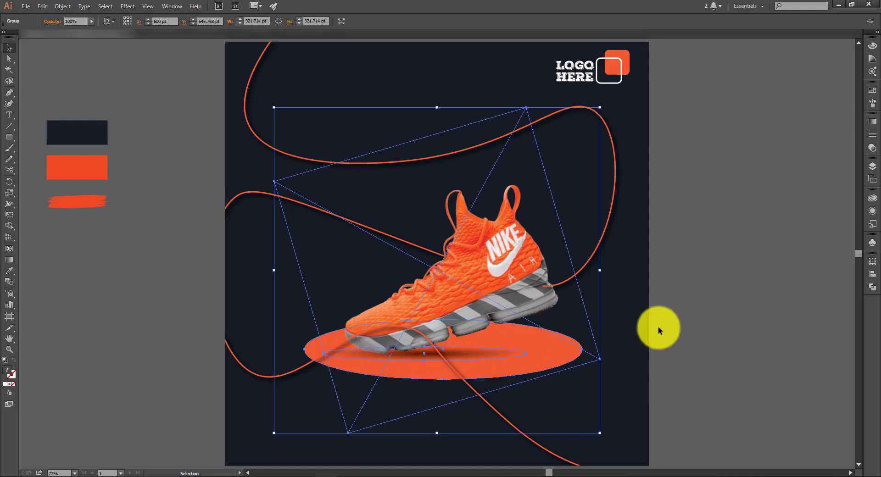
left_click(603, 293)
right_click(522, 268)
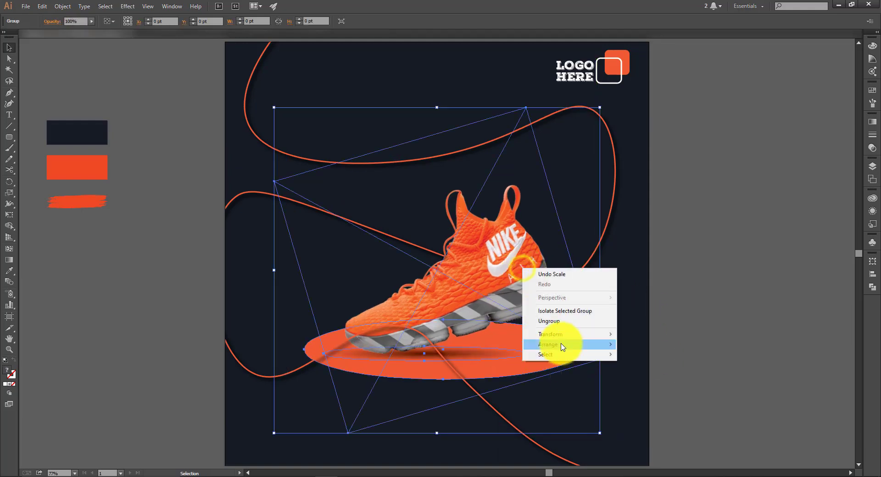
mouse_move(610, 344)
left_click(647, 338)
left_click(665, 308)
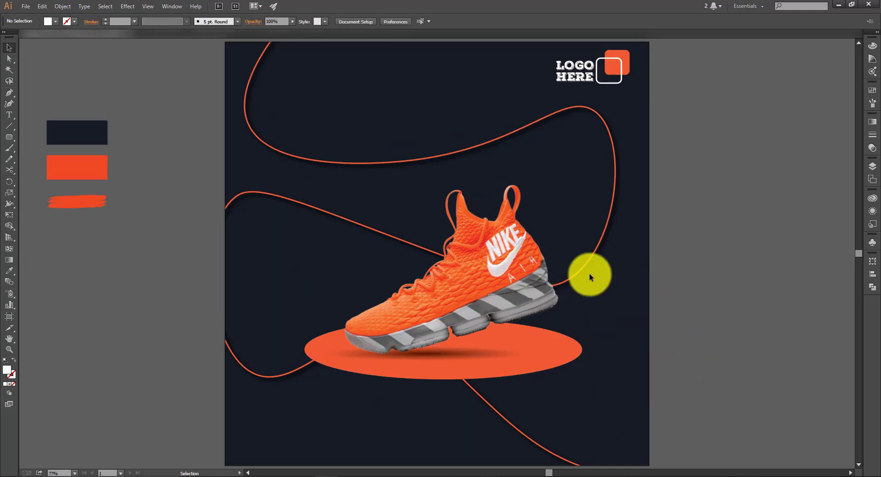
- Unlock all locked objects in the artwork
left_click(534, 341)
left_click(306, 372)
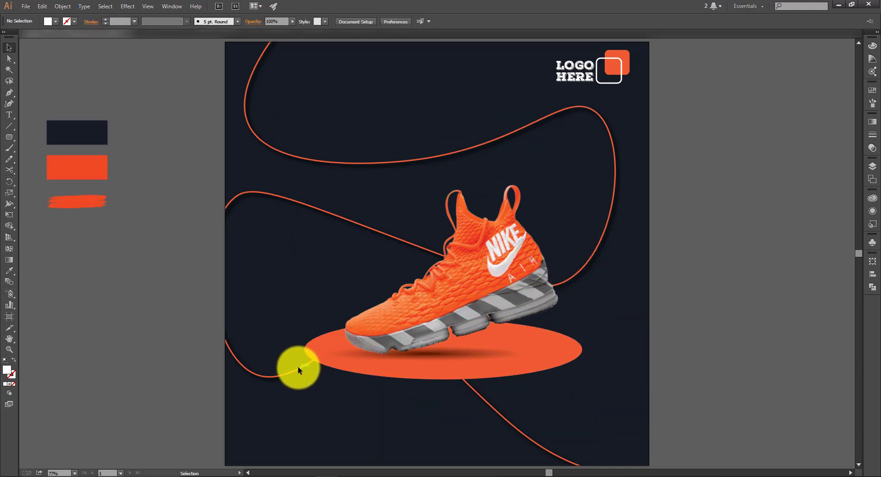
key("ctrl+alt+2")
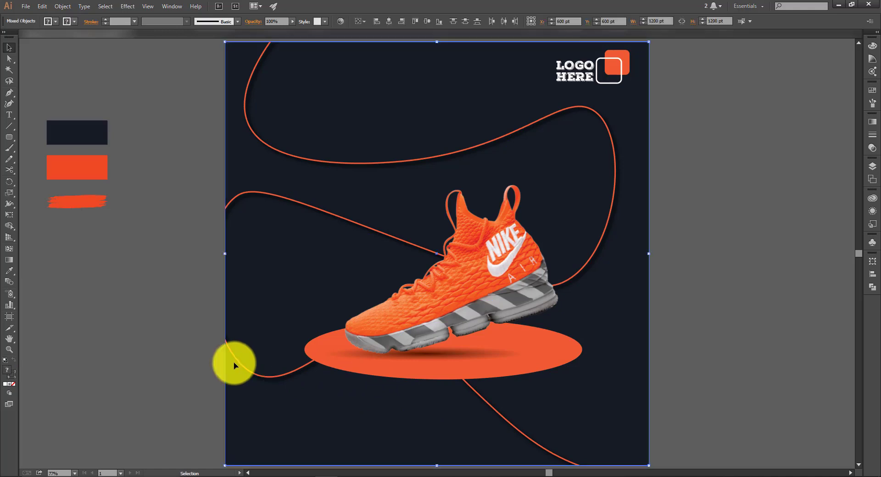
left_click(205, 365)
double_click(307, 376)
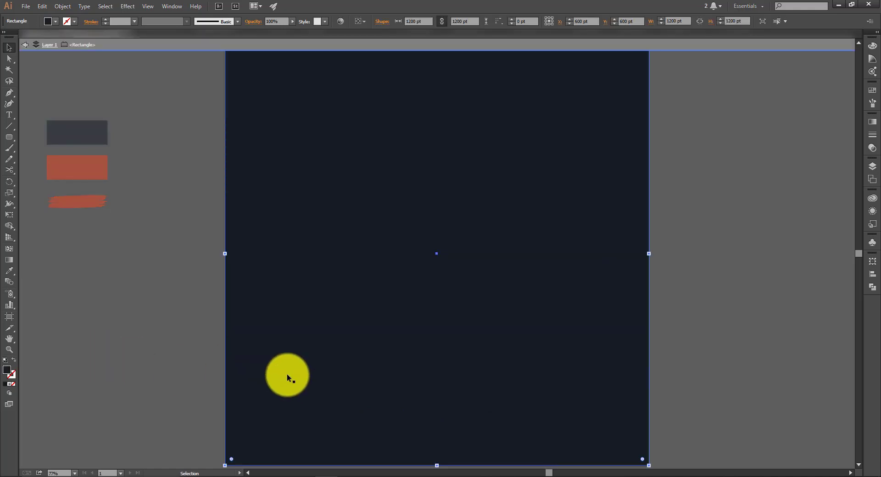
key("Escape")
- Isolate the lower curve inside the clipped group and bring it to the front
double_click(279, 376)
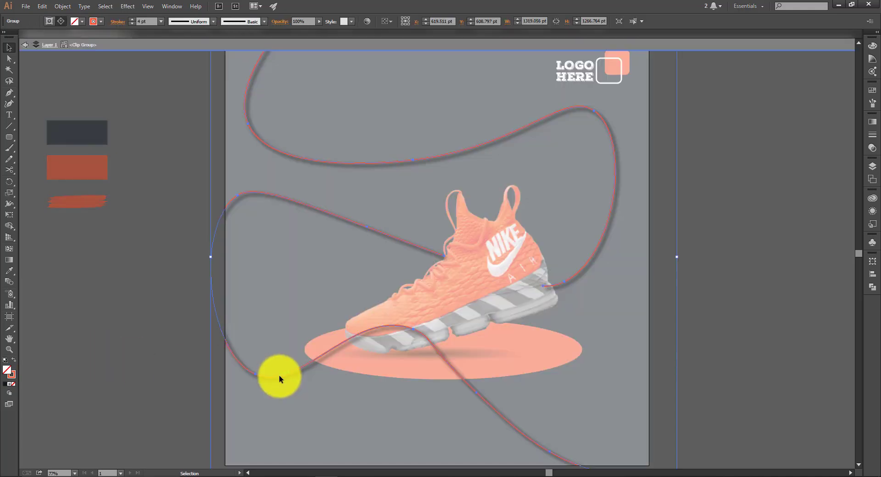
double_click(279, 376)
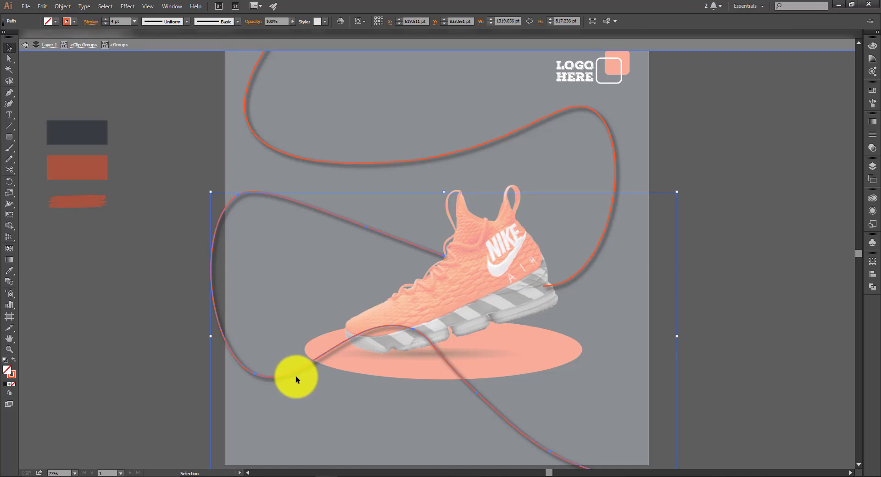
double_click(296, 375)
right_click(296, 375)
mouse_move(334, 365)
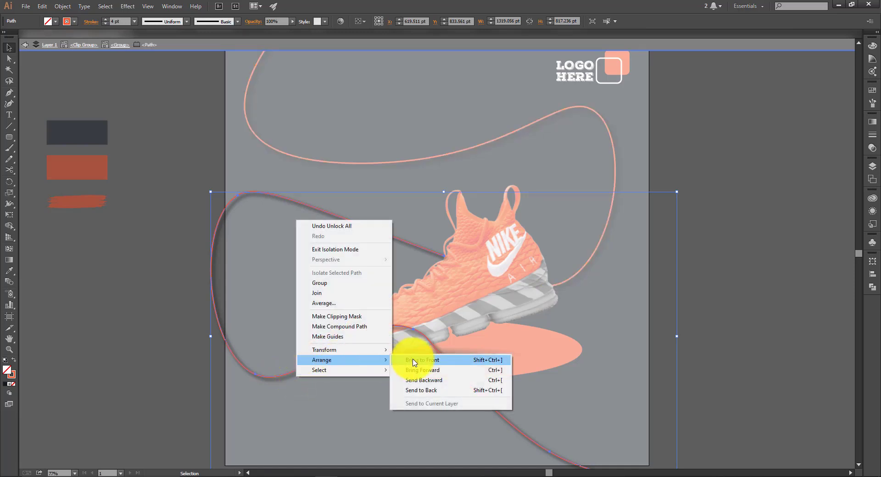
left_click(406, 360)
double_click(126, 294)
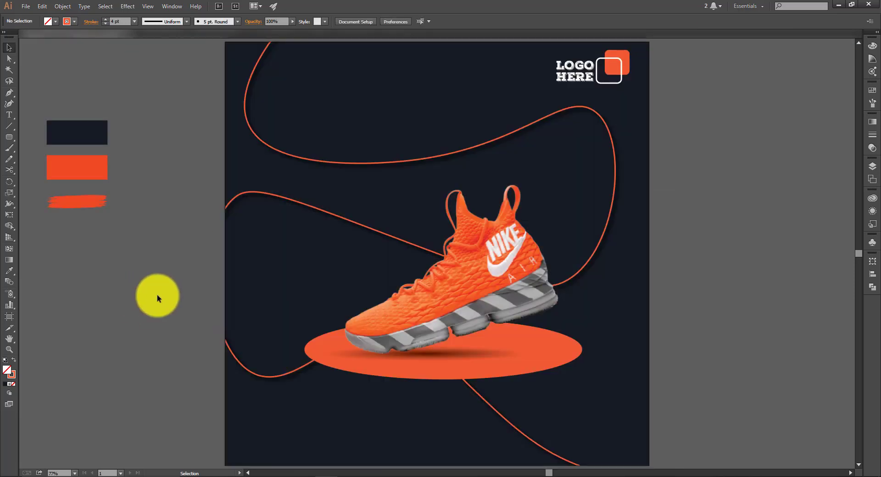
- Isolate the clip group and bring the grouped curves to the front within it
double_click(279, 374)
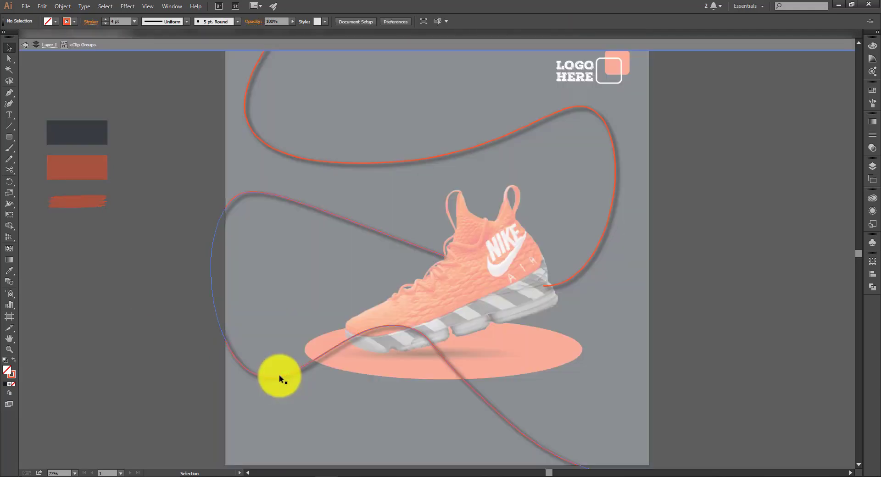
right_click(279, 375)
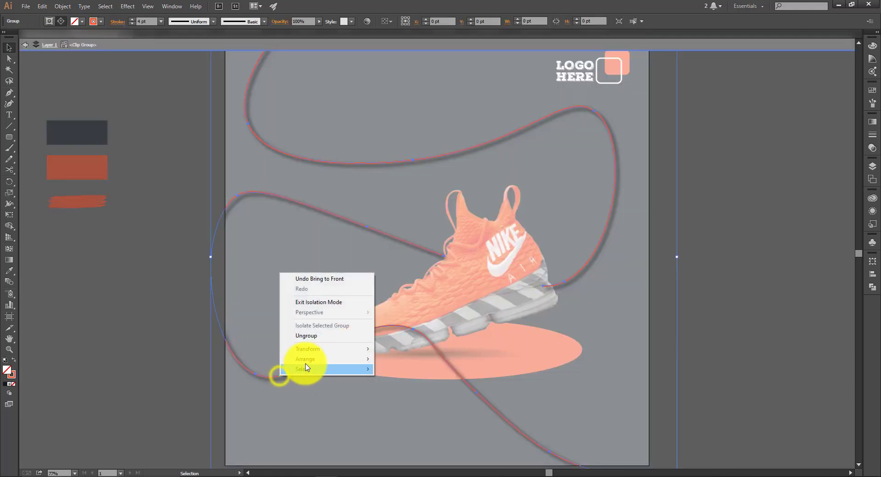
mouse_move(365, 359)
left_click(394, 359)
left_click(114, 301)
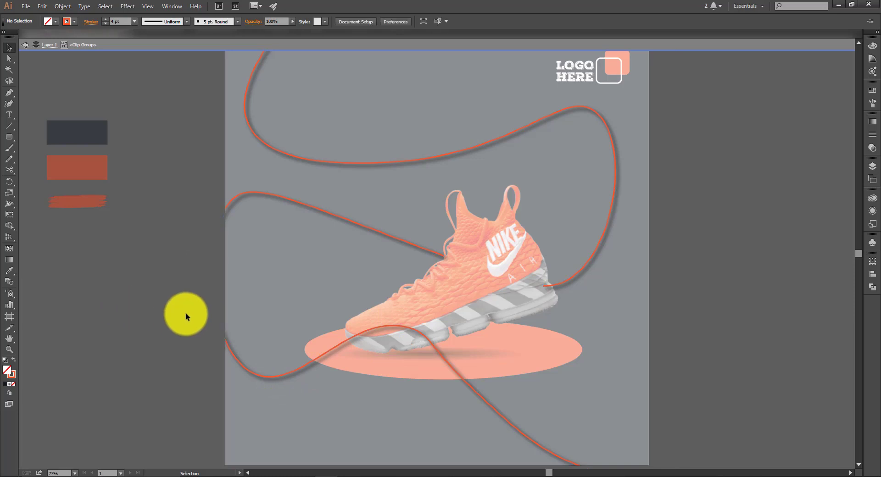
- Leave the clip group's isolation and clear the selection
double_click(179, 313)
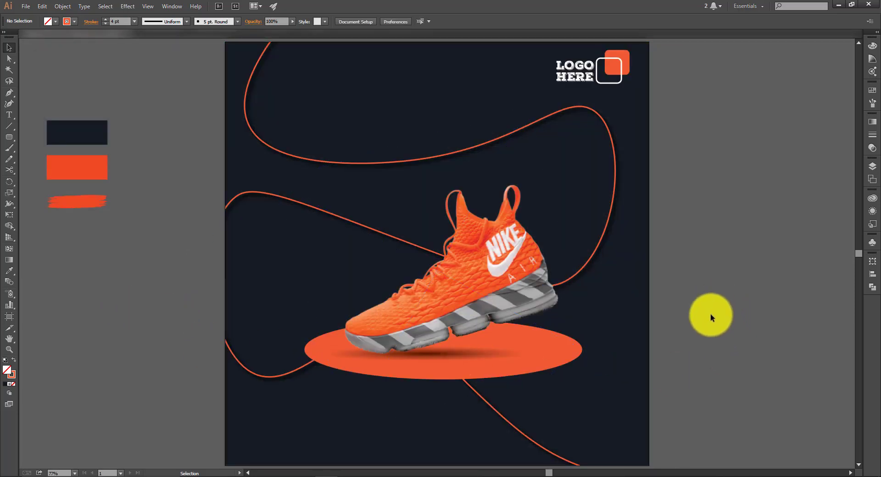
double_click(686, 307)
double_click(686, 307)
left_click(683, 307)
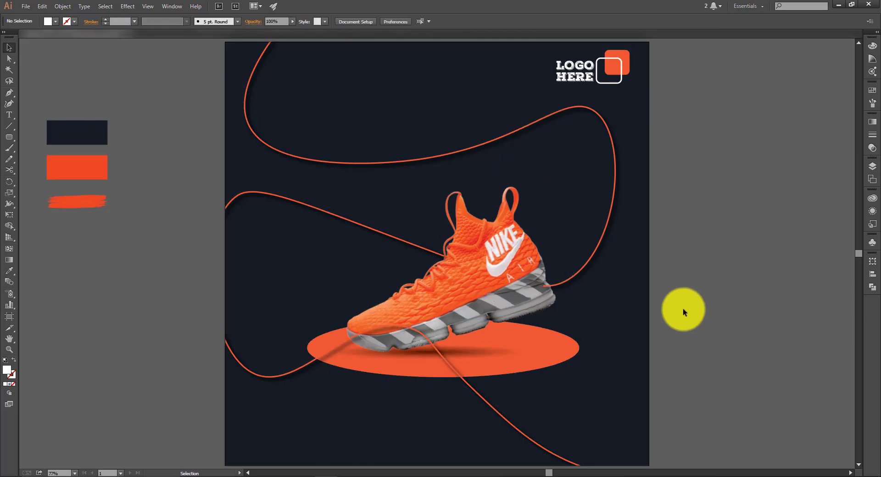
- Undo the recent changes to the curve stacking, the sneaker group's size and the placeholder logo text
key("ctrl+z")
key("ctrl+z")
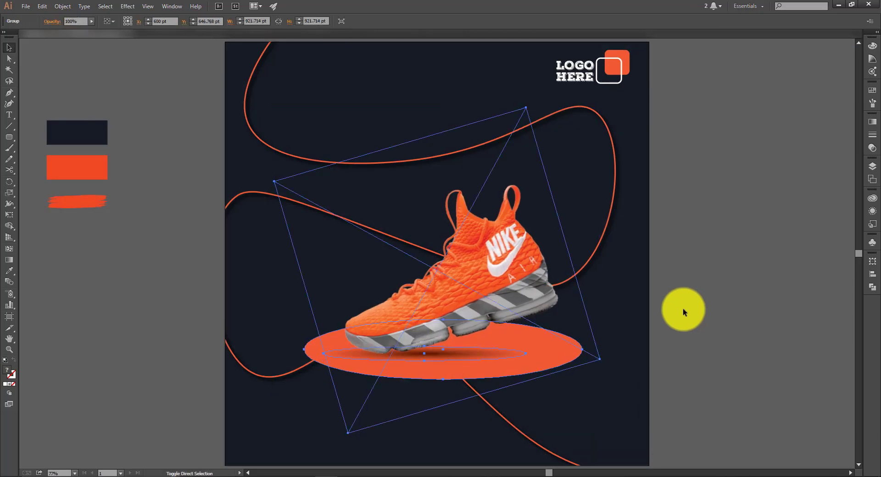
left_click(682, 309)
key("ctrl+a")
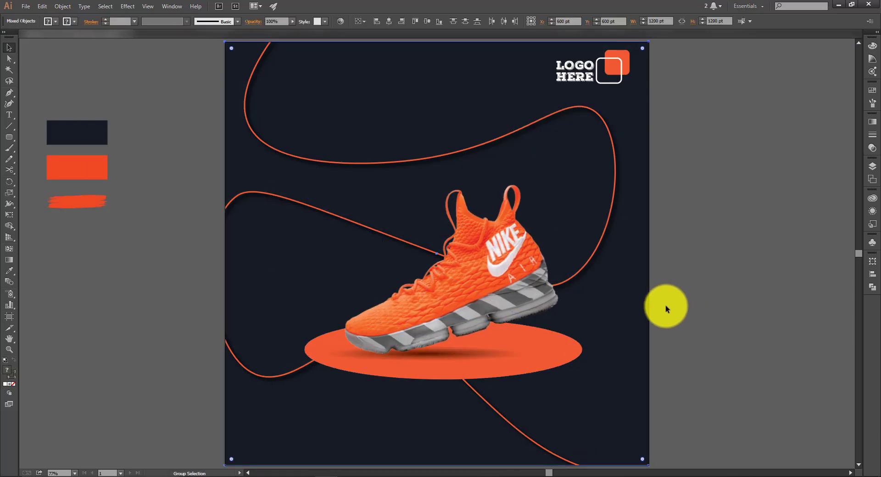
key("ctrl+z")
key("ctrl+z")
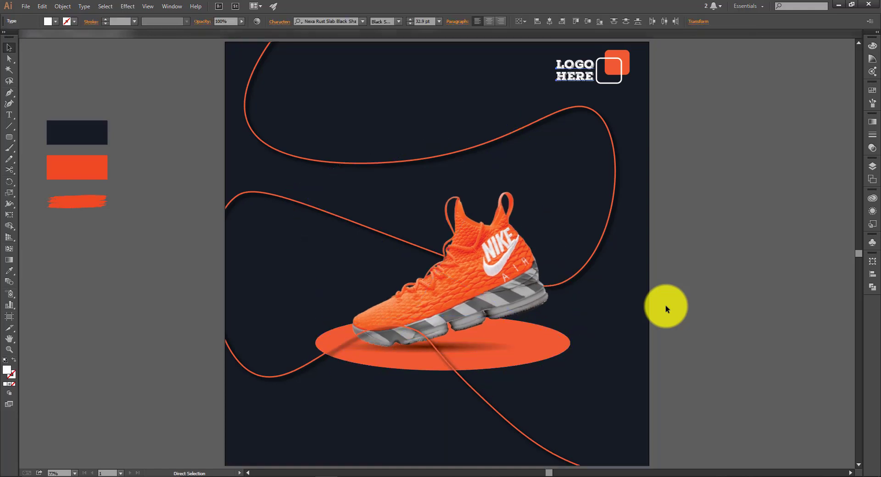
key("ctrl+z")
key("ctrl+z")
- Add the text Super on the empty canvas beside the artboard and set its font to Amsterdam 1
scroll(525, 272, "up", 2)
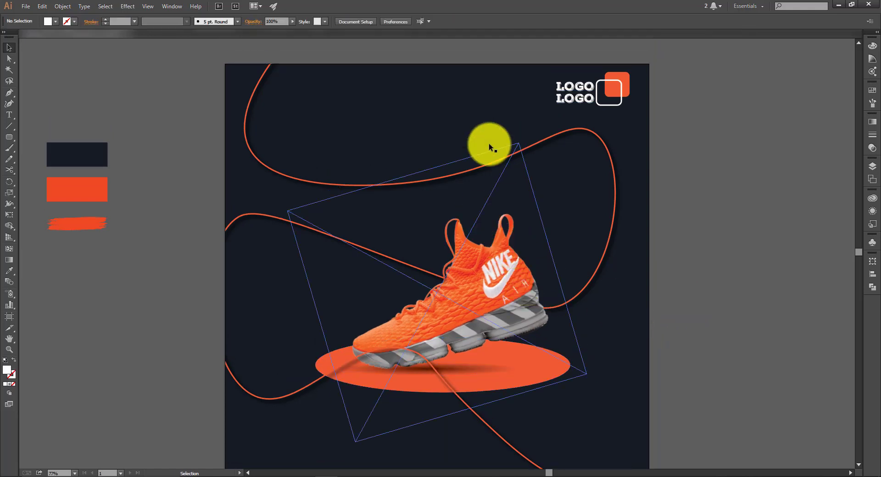
key("space")
left_click_drag(147, 296, 226, 269)
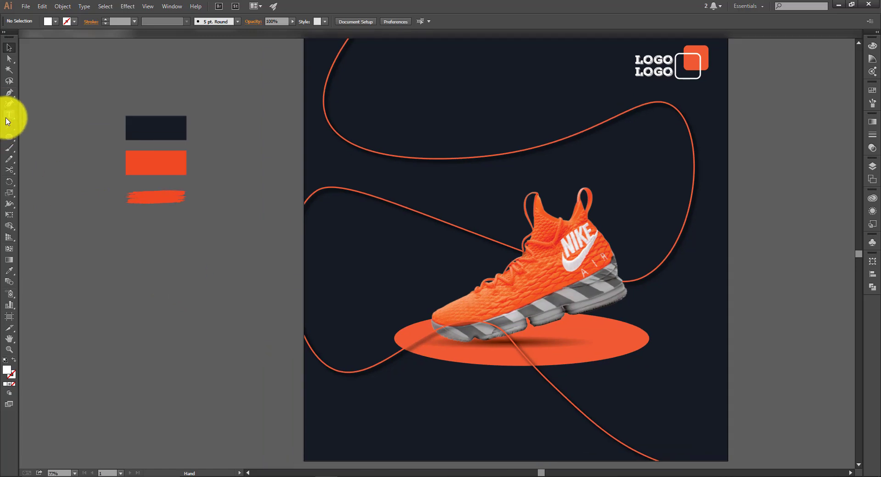
left_click(6, 117)
left_click(176, 297)
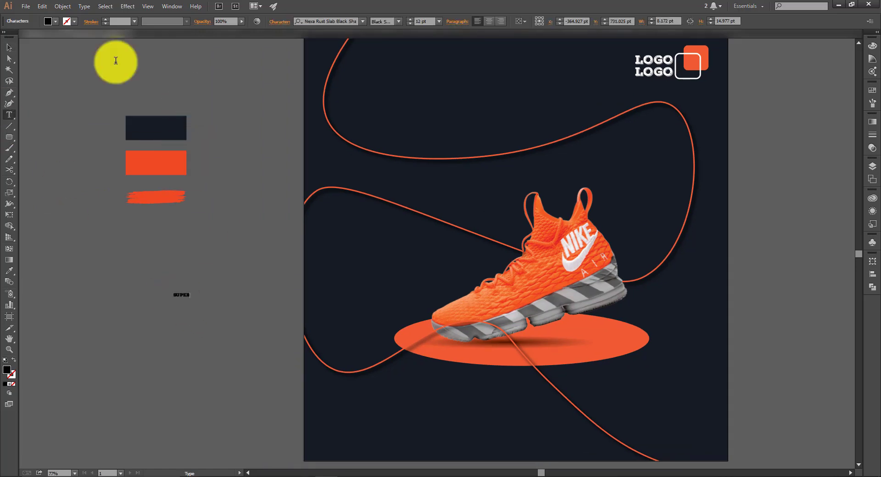
left_click(9, 47)
left_click(331, 21)
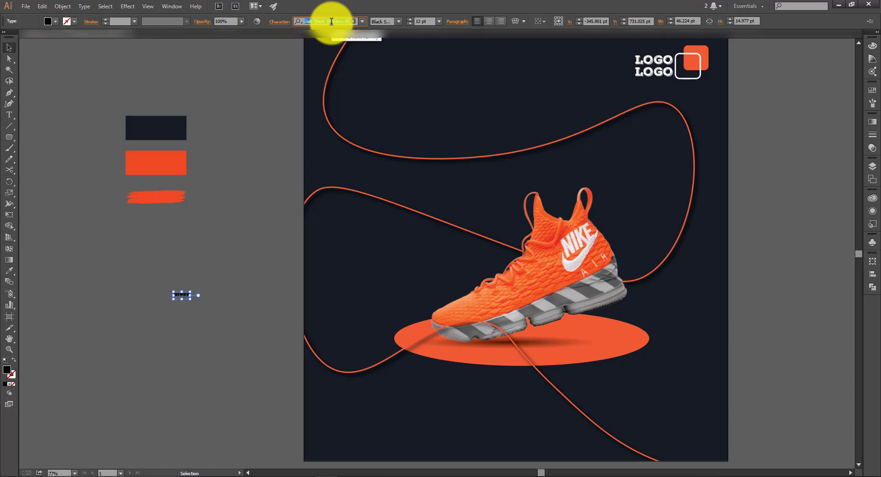
type("a")
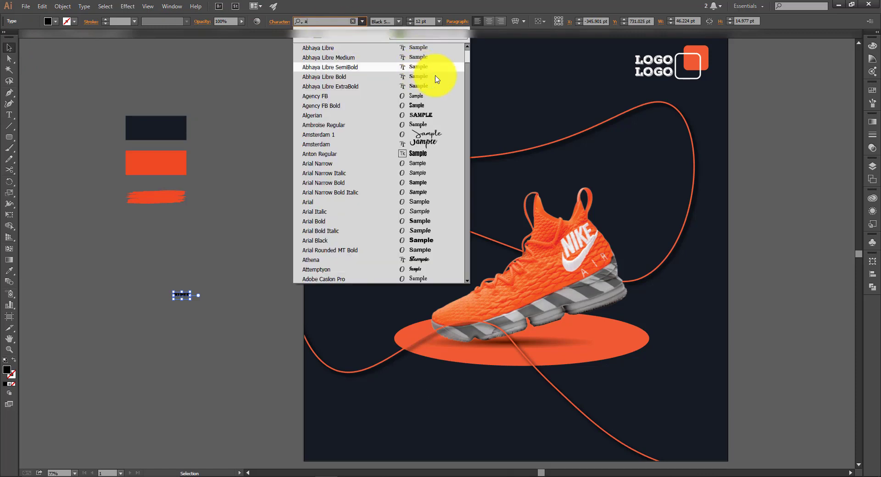
left_click(436, 134)
- Enlarge the Super text to about 68 pt and give it the colour of the orange swatch
left_click_drag(188, 309, 222, 327)
key("i")
left_click(176, 167)
key("v")
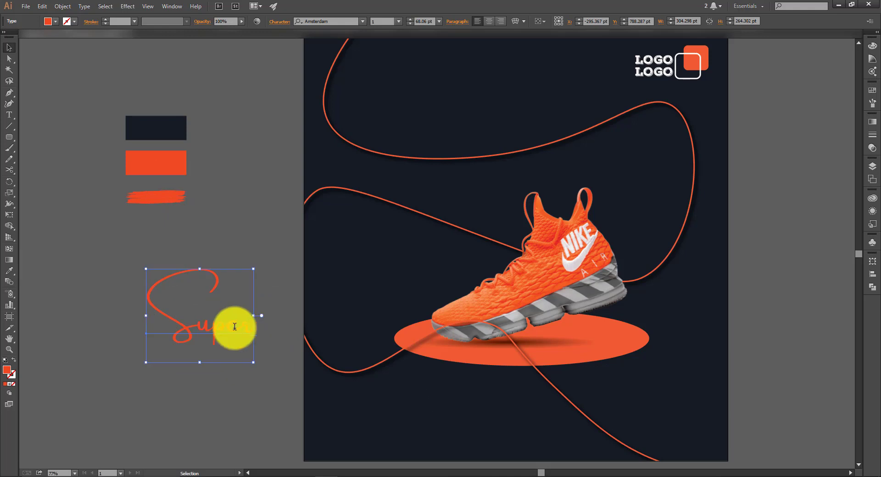
- Extend the orange script text to read Super Deal
key("t")
left_click(249, 327)
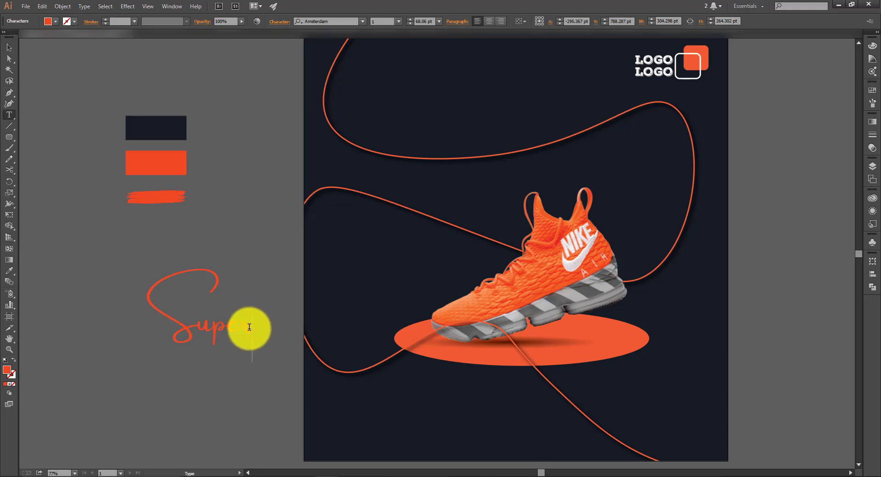
type("Deal")
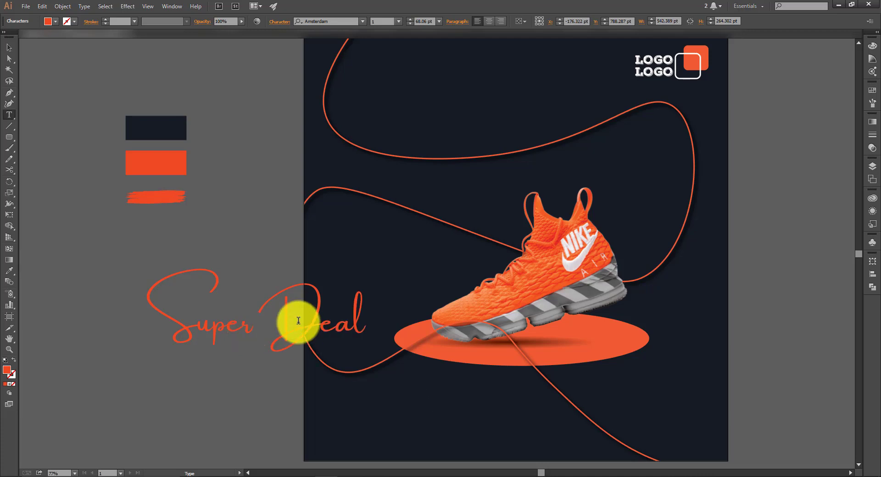
left_click(9, 47)
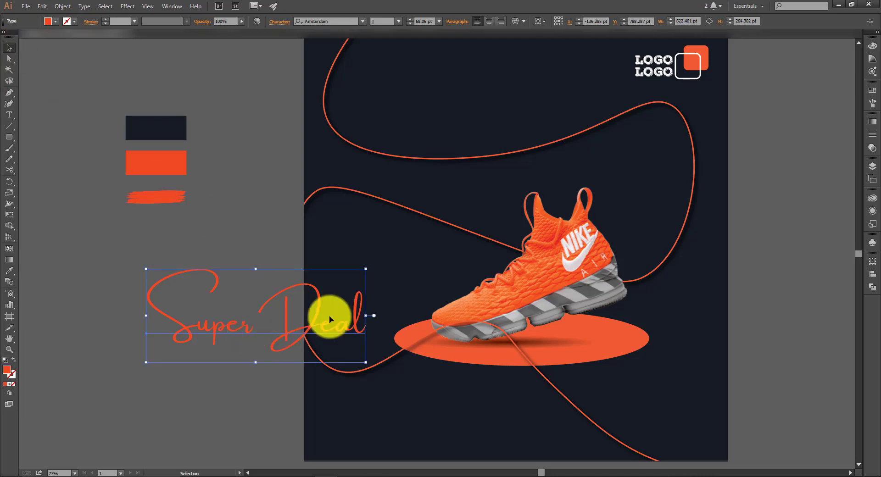
- Place the Super Deal text above the sneaker on the artboard, tilted slightly upward and reduced to about 45 pt
left_click_drag(363, 362, 572, 165)
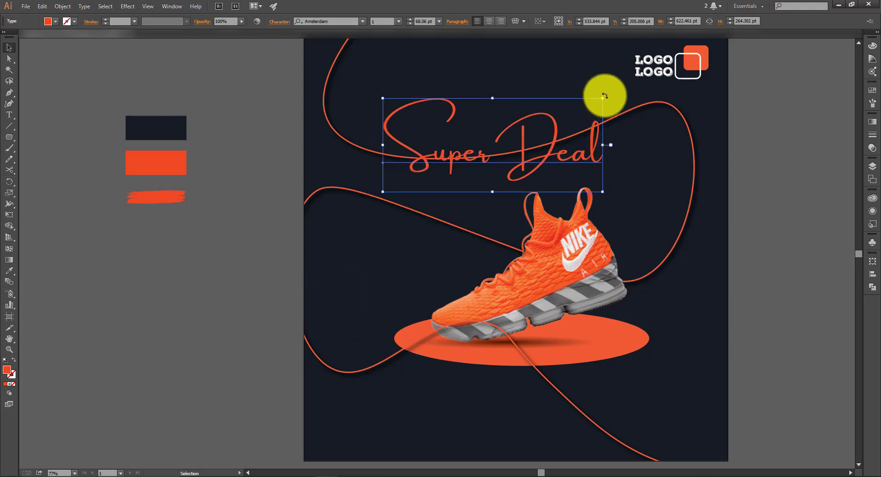
left_click_drag(600, 91, 582, 83)
left_click_drag(606, 169, 563, 156)
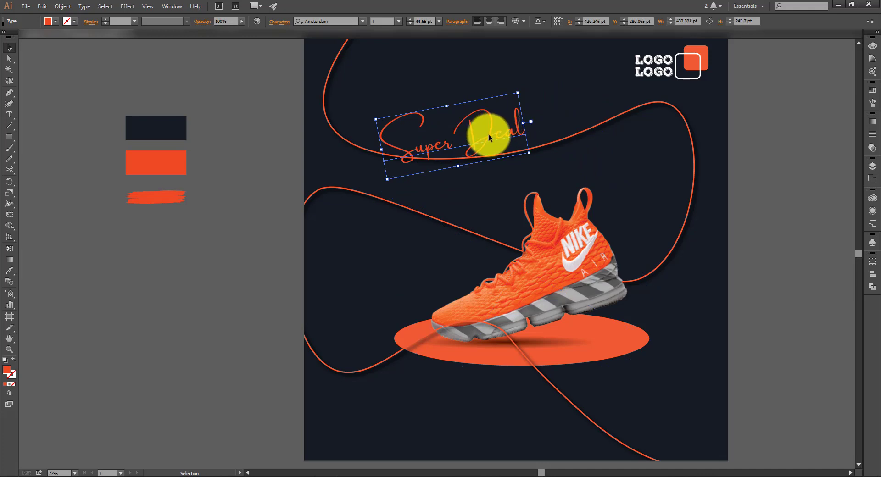
left_click_drag(488, 134, 353, 295)
- Rotate the Super Deal text to nearly horizontal and shift it slightly left so it sits above the upper curve
left_click(754, 120)
key("ctrl+equal")
key("ctrl+equal")
left_click(507, 148)
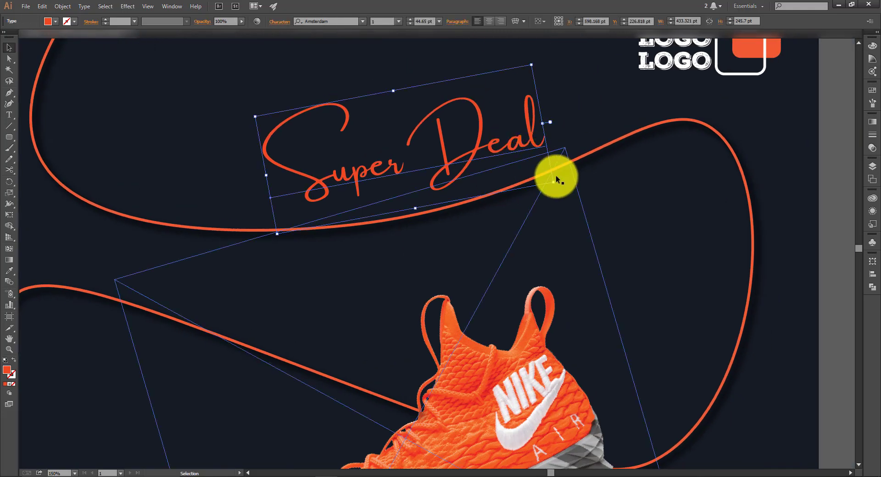
left_click_drag(555, 183, 562, 215)
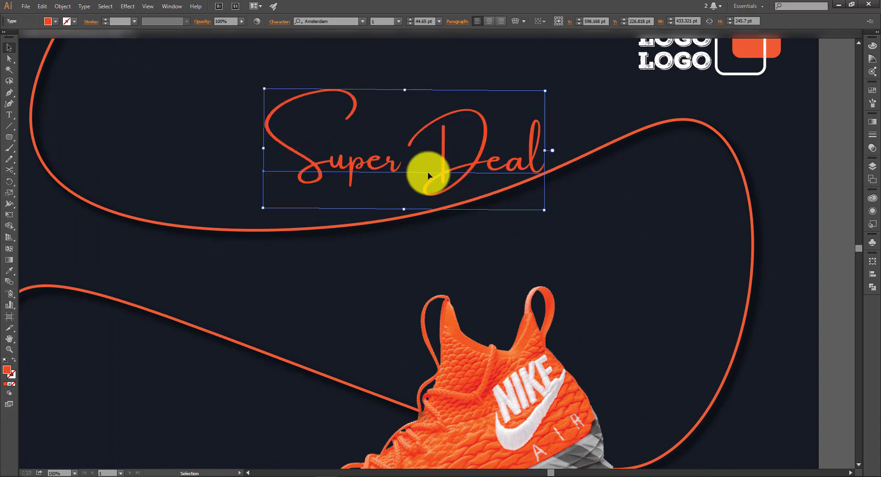
left_click_drag(442, 179, 416, 175)
left_click(377, 232)
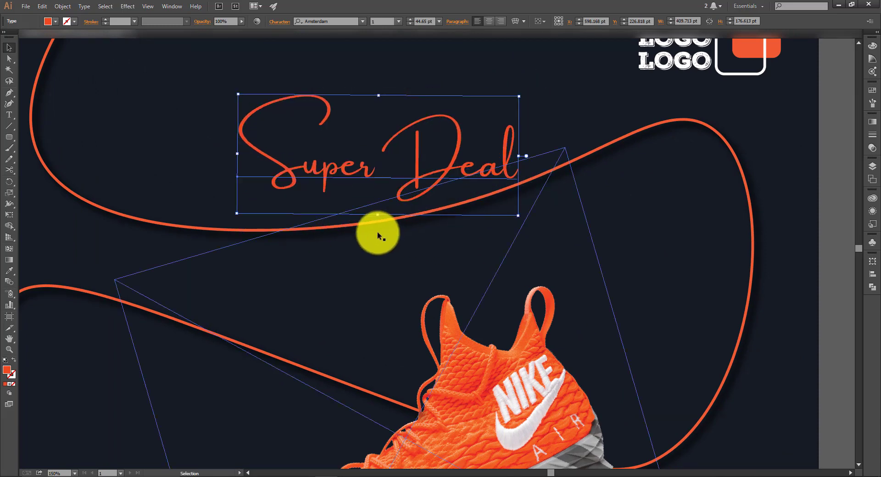
left_click(115, 93)
left_click(247, 296)
key("ctrl+1")
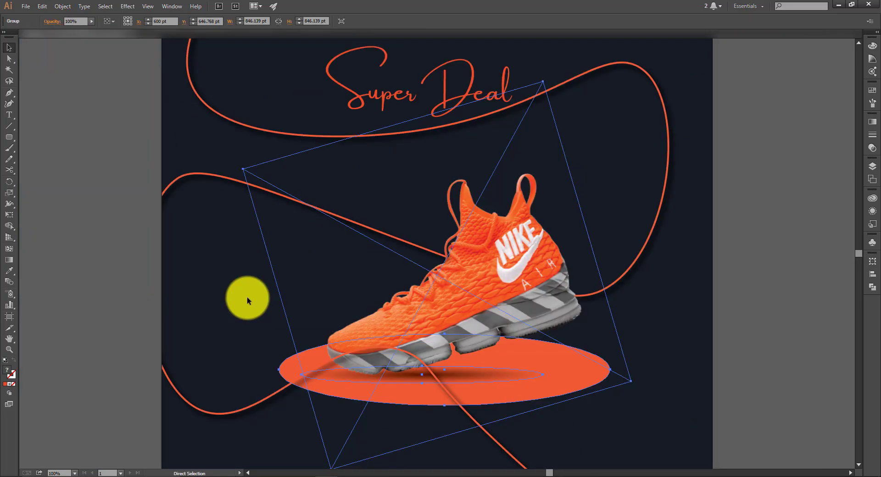
- Bring the orange brush stroke to the front and place it beneath the Super Deal text, enlarged to about 337 pt wide
left_click(35, 156)
left_click_drag(11, 137, 132, 157)
key("v")
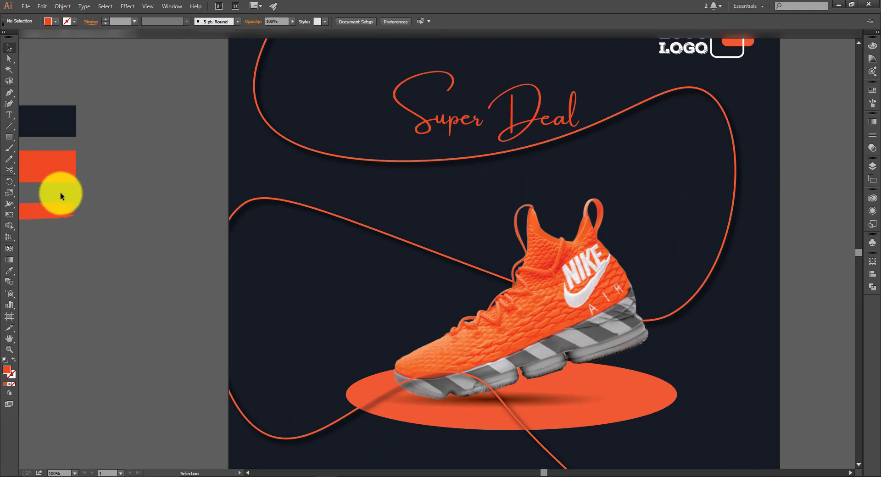
mouse_move(57, 215)
left_mouse_down()
mouse_move(503, 182)
mouse_move(510, 162)
left_mouse_up()
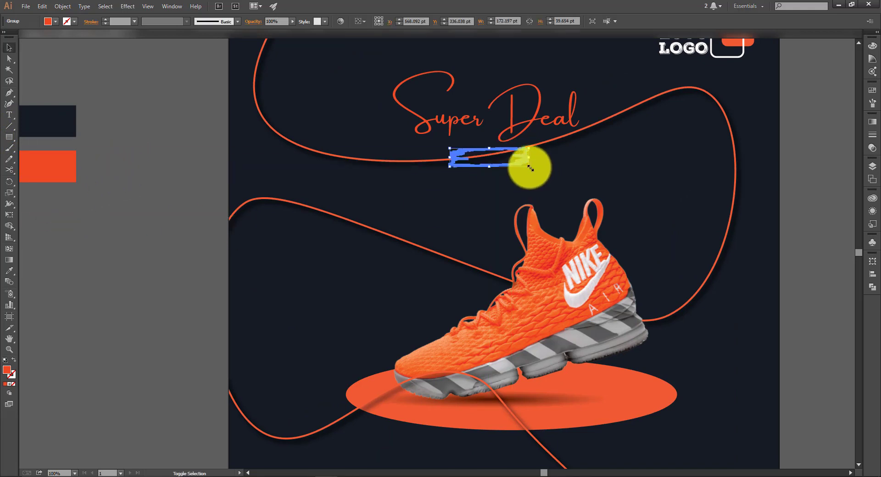
key("ctrl+z")
right_click(64, 224)
mouse_move(147, 301)
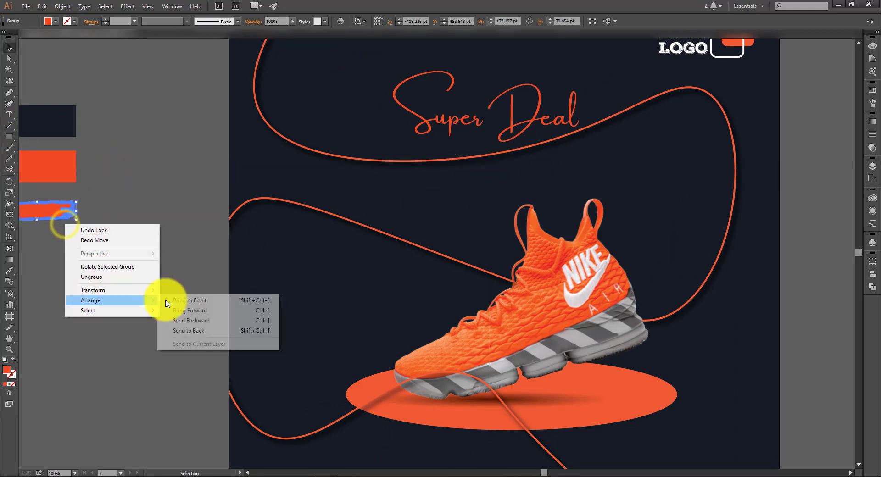
left_click(189, 301)
left_click_drag(77, 221, 184, 230)
left_click_drag(114, 226, 555, 165)
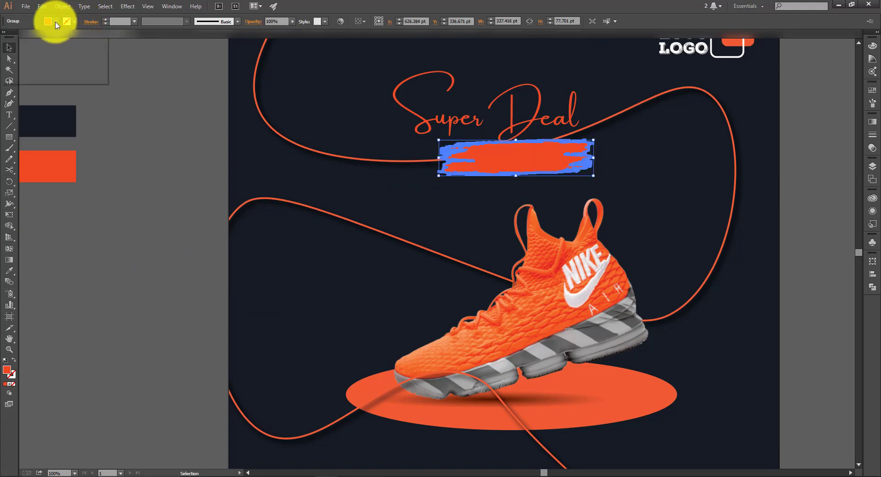
- Fill the brush stroke under the Super Deal text with white
left_click(55, 22)
left_click(19, 36)
left_click(129, 124)
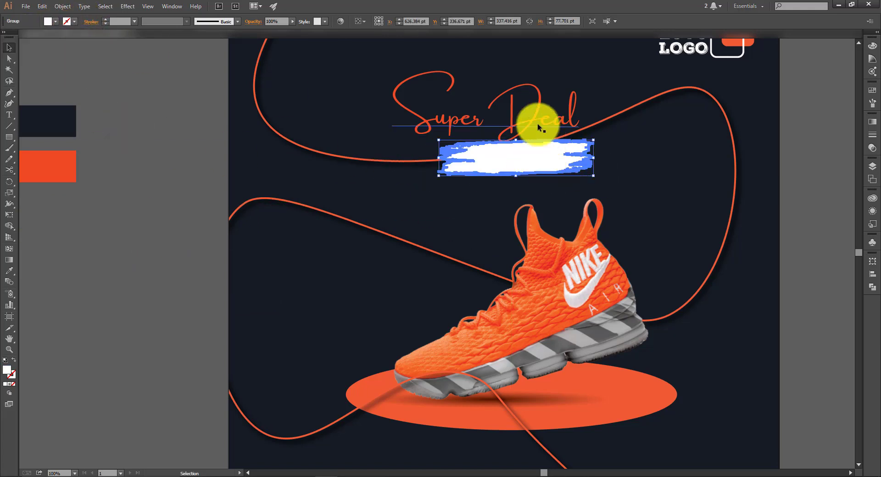
- Bring the Super Deal text in front of the white brush stroke and nudge it down and right to overlap the stroke
left_click(525, 115)
right_click(525, 117)
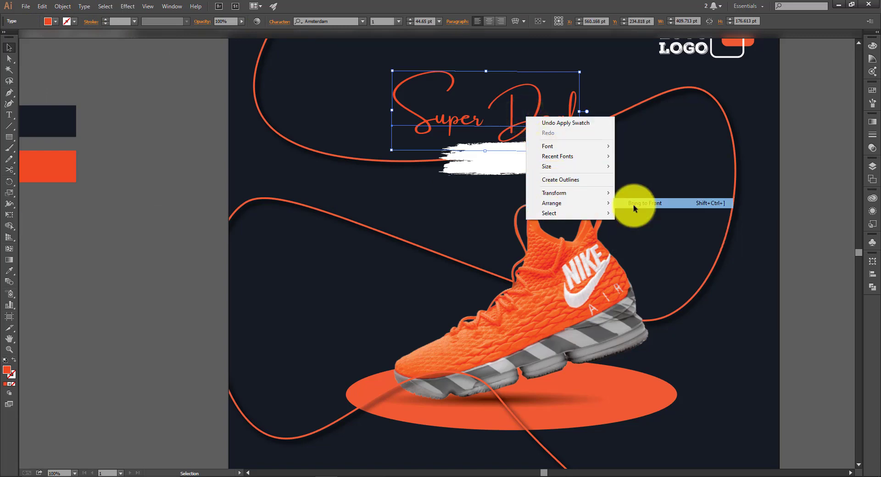
left_click(633, 203)
left_click_drag(541, 126, 392, 303)
left_click(583, 172)
key("ctrl+plus")
key("ctrl+plus")
left_click(474, 246)
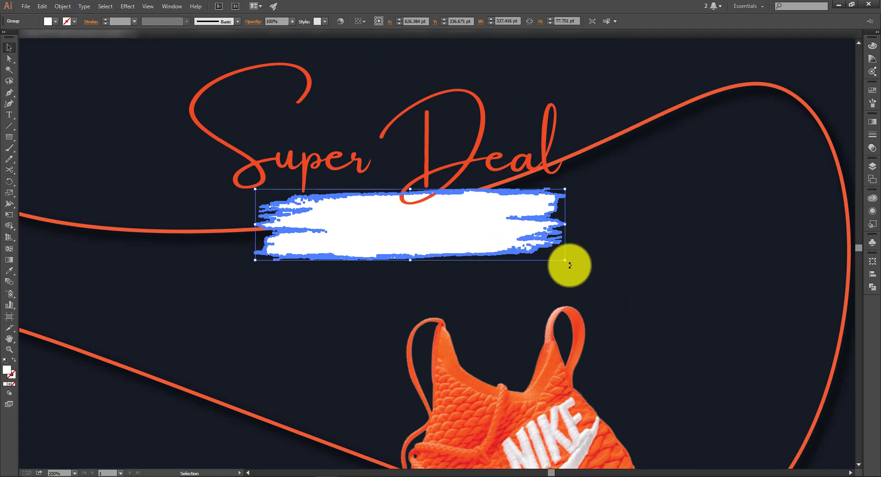
left_click(88, 183)
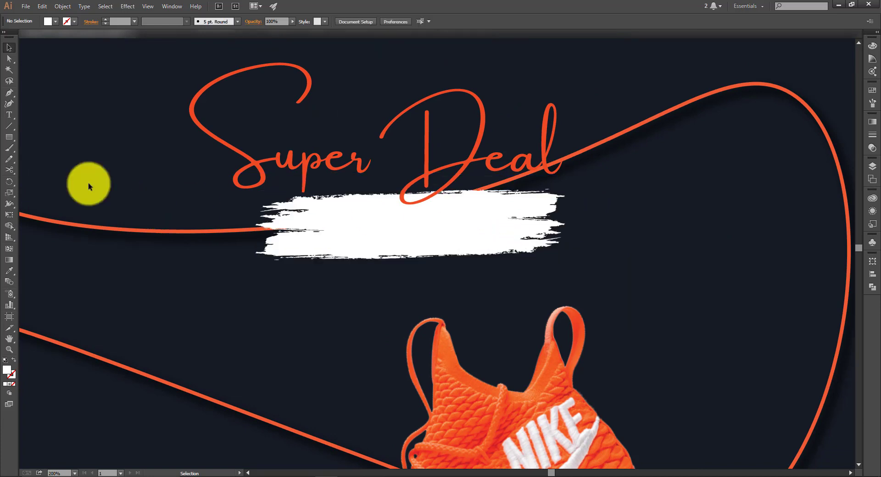
- Add the text BLACK in Engravers MT and place it on the white brush stroke at about 35 pt
left_click(10, 117)
left_click(173, 303)
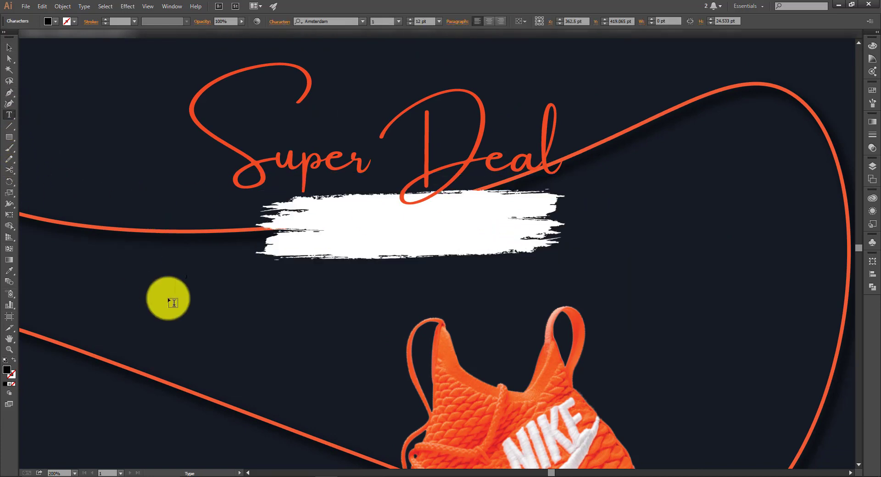
left_click(10, 47)
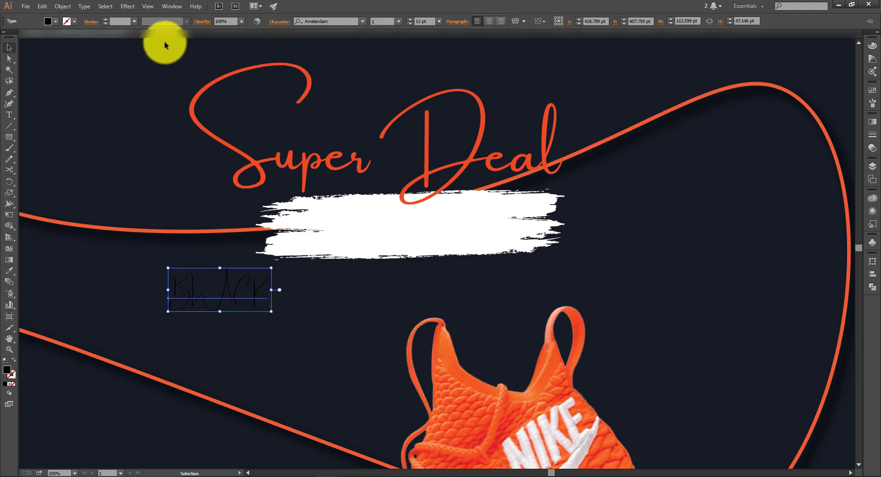
left_click(346, 21)
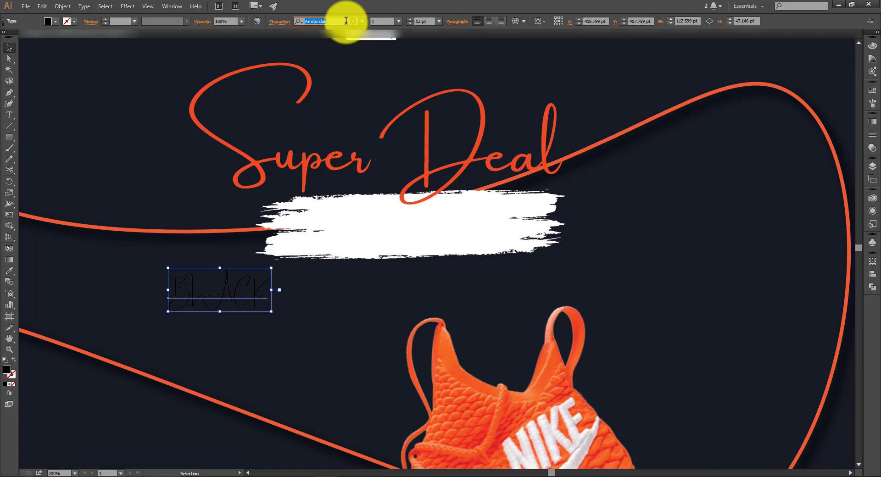
type("e")
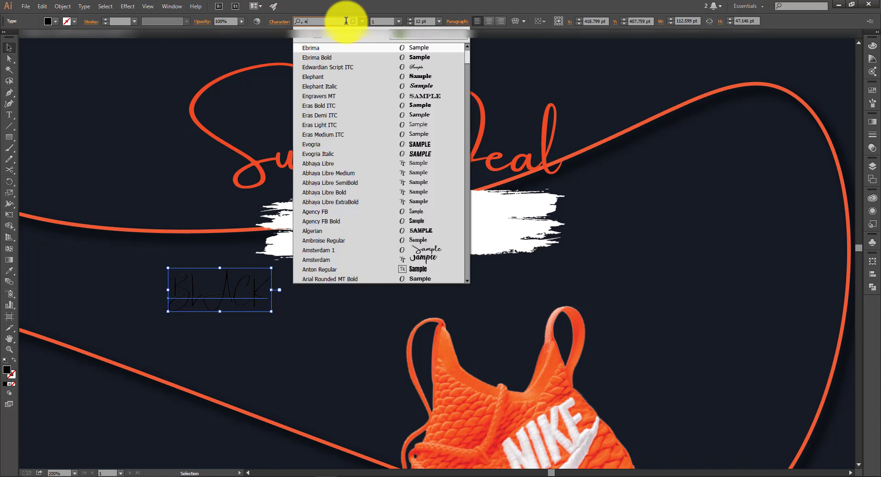
left_click(379, 97)
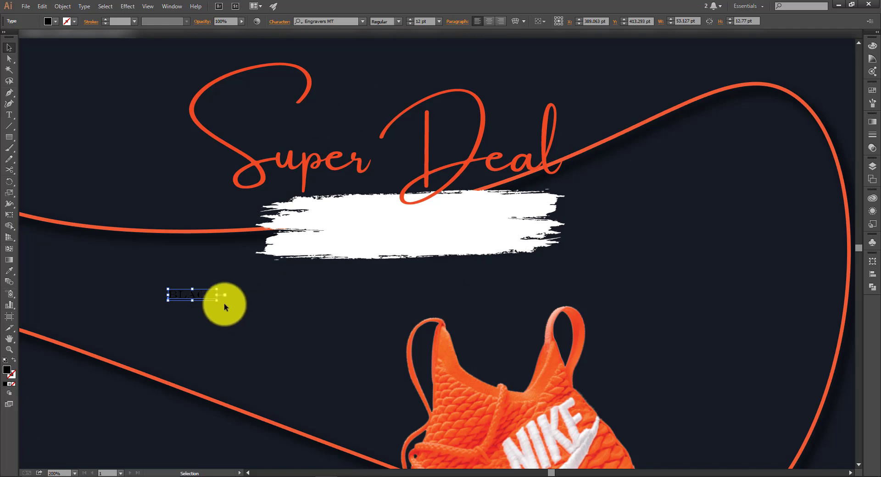
mouse_move(196, 299)
left_mouse_down()
mouse_move(362, 229)
mouse_move(408, 243)
mouse_move(412, 231)
left_mouse_up()
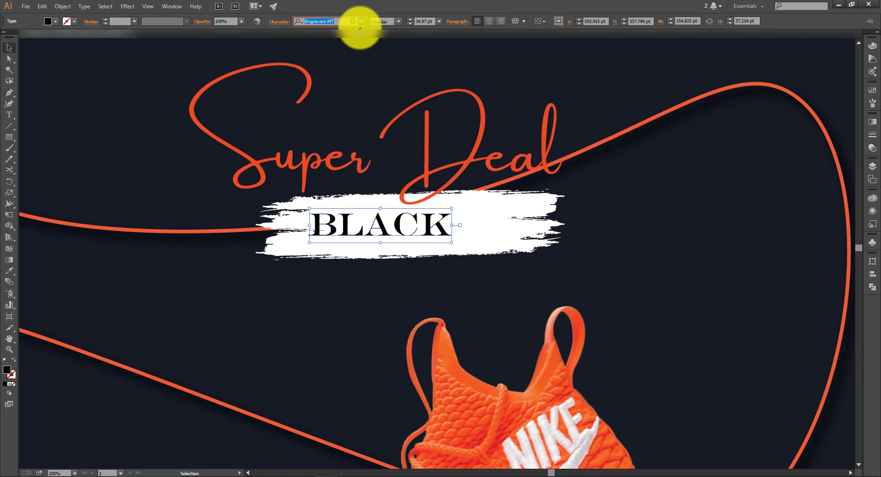
- Set the BLACK text in Blackoak Std and narrow it to about 210 pt wide, centred on the white brush stroke
type("b")
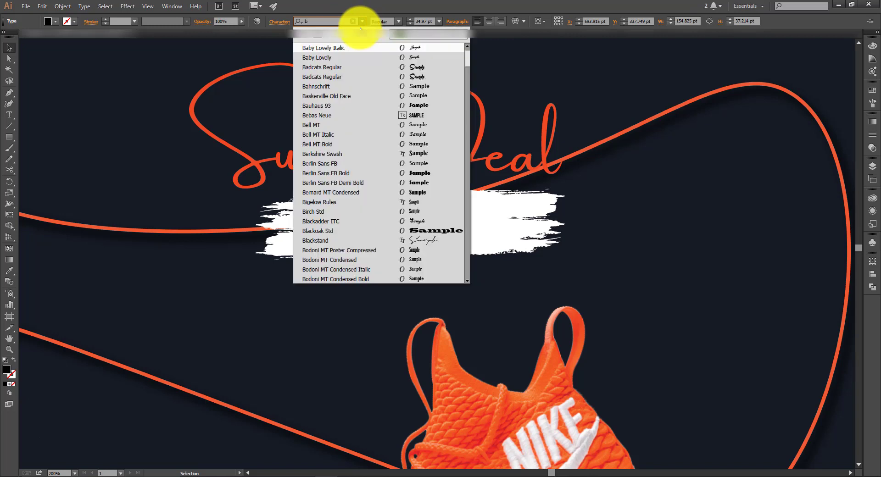
left_click(422, 231)
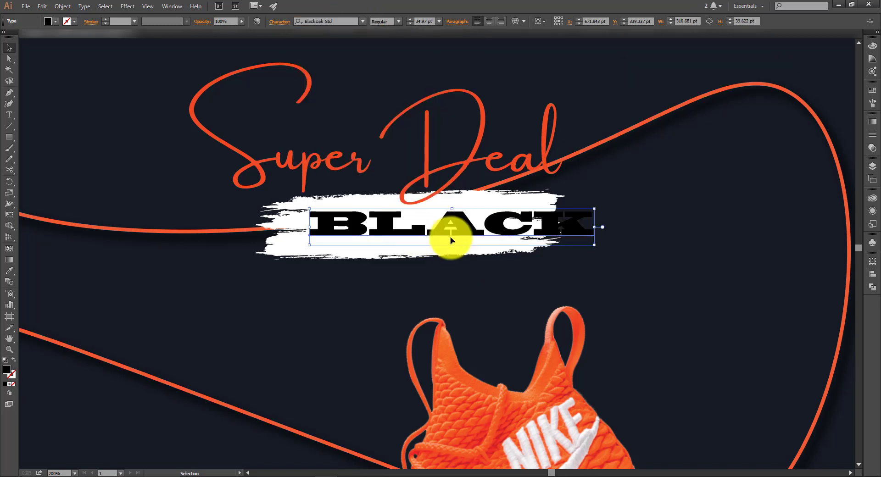
left_click_drag(596, 228, 503, 227)
left_click(414, 273)
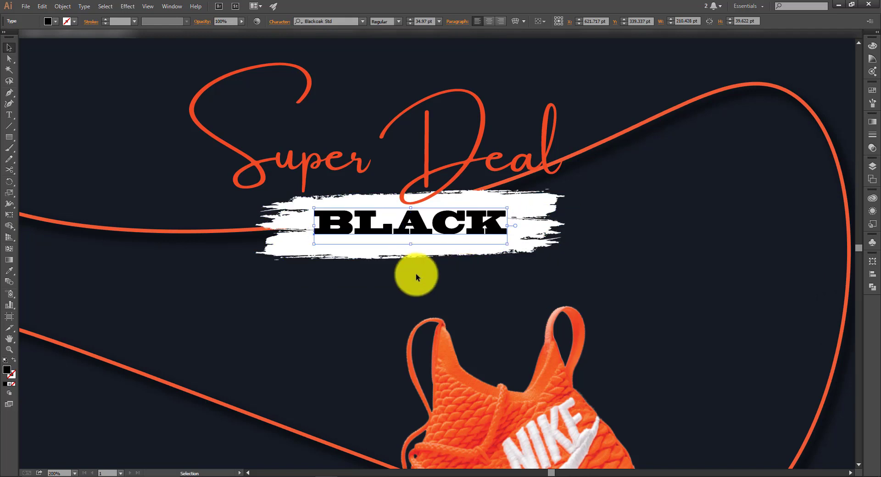
- Flatten the white brush stroke to about 65 pt high and recolour the BLACK text with the background's dark navy
left_click(414, 259)
left_click_drag(411, 262, 408, 248)
left_click(419, 227)
key("i")
left_click(685, 246)
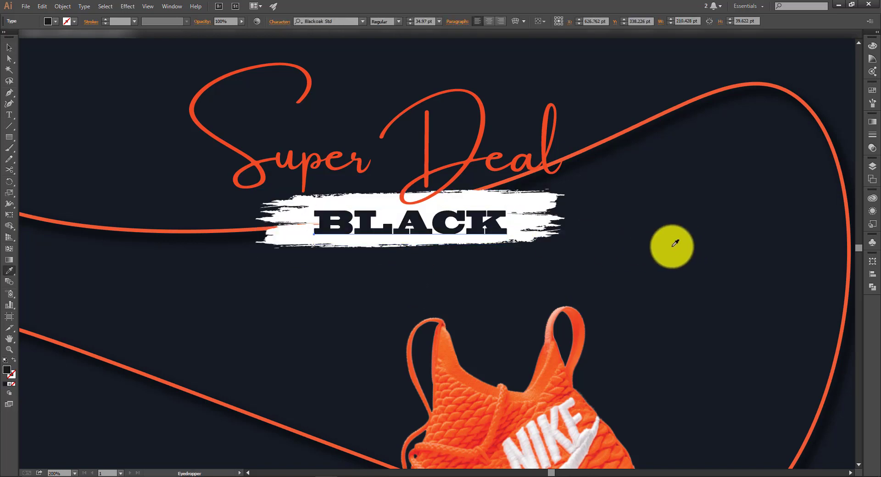
key("v")
- Stretch the BLACK text slightly taller, to about 43 pt high, keeping it centred on the white brush stroke
left_click(457, 258)
left_click(477, 233)
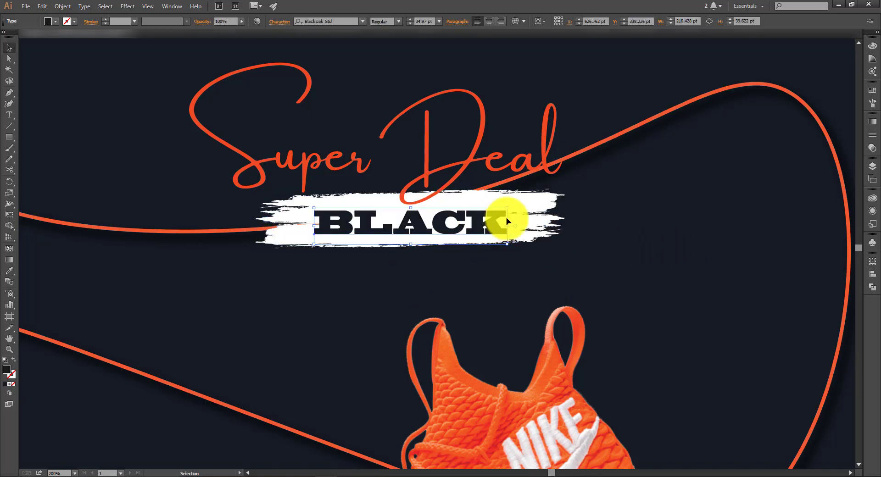
left_click(293, 278)
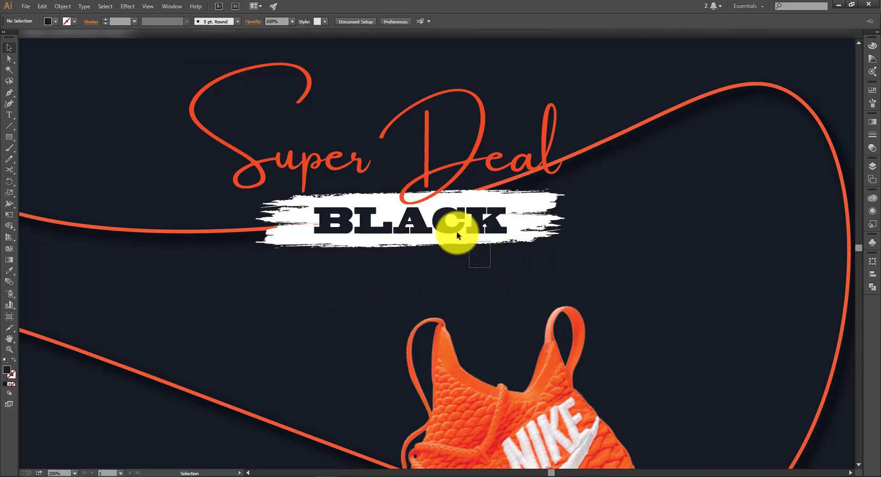
left_click_drag(456, 232, 454, 229)
- Duplicate the white brush stroke with its BLACK text just below the original and change the copied text to FRIDAY
mouse_move(484, 277)
left_mouse_down()
mouse_move(445, 225)
mouse_move(473, 280)
mouse_move(508, 312)
mouse_move(505, 304)
mouse_move(387, 301)
left_mouse_up()
double_click(359, 283)
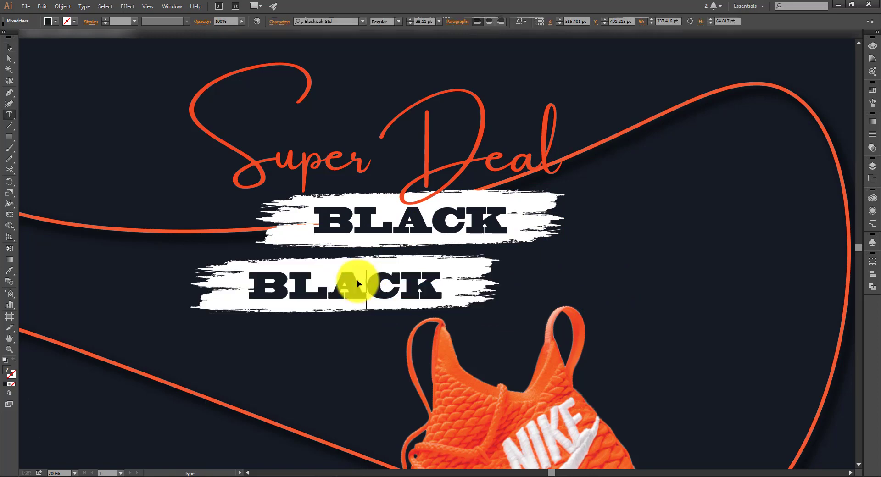
double_click(346, 281)
type("FRIDAY")
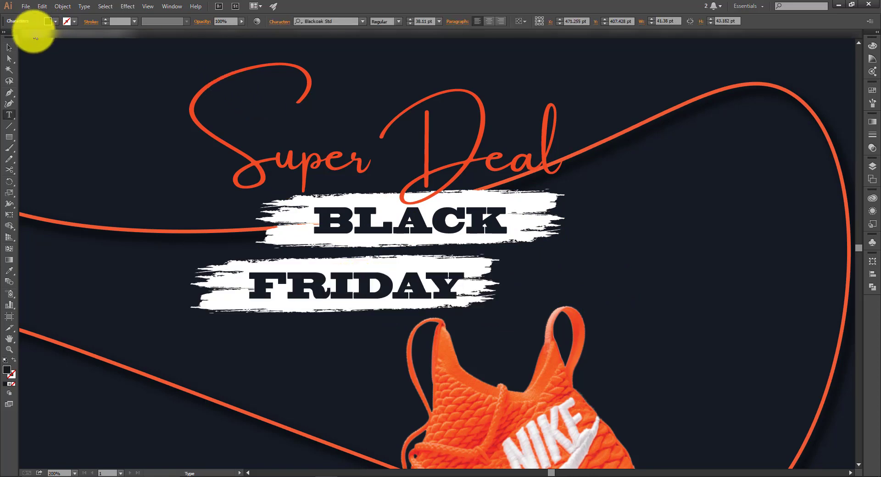
- Move the FRIDAY text and its brush stroke up and right so they sit staggered directly beneath the BLACK banner
left_click(9, 47)
left_click(323, 329)
left_click_drag(356, 294, 471, 285)
left_click(367, 327)
- Try to recolour the FRIDAY text by sampling the orange curve, and undo it
left_click(386, 301)
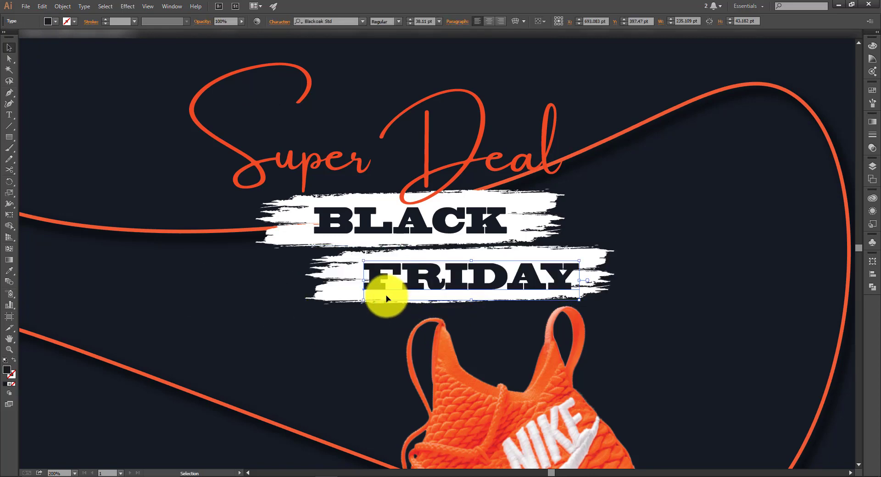
key("i")
left_click(222, 230)
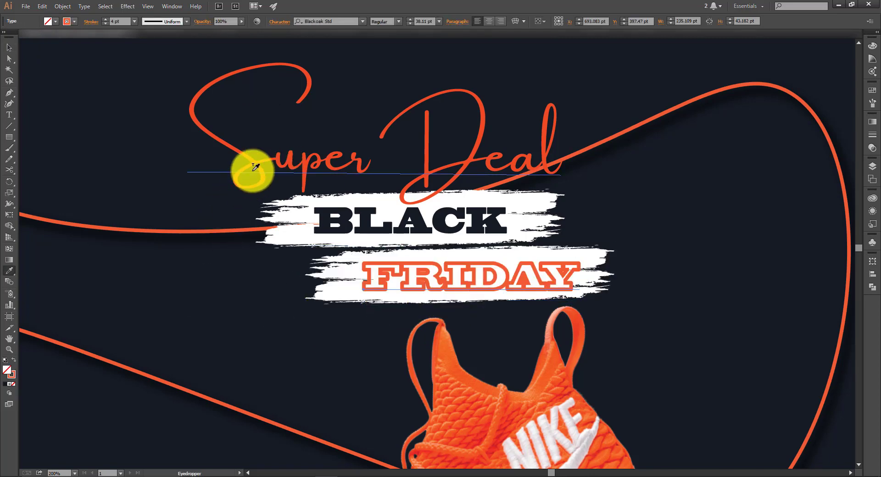
key("ctrl+x")
key("ctrl+z")
key("ctrl+z")
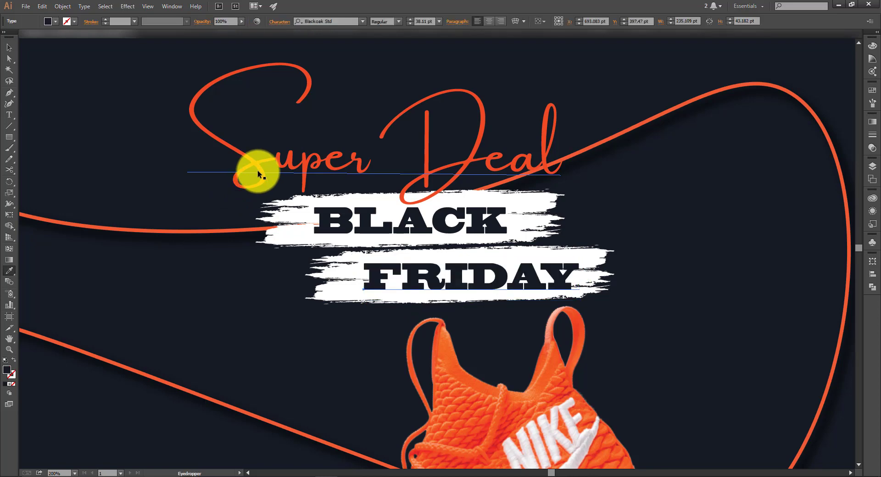
- Fill the brush stroke behind FRIDAY with the orange sampled from the Super Deal text
key("v")
left_click(326, 293)
key("i")
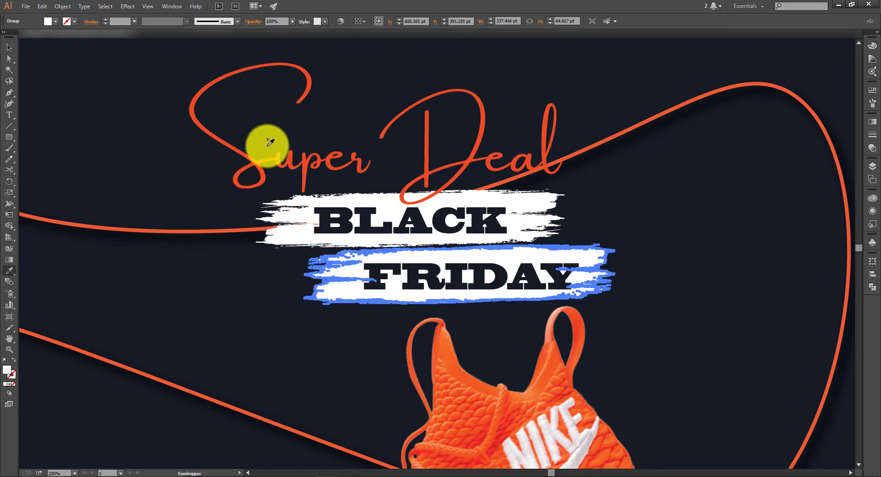
left_click(254, 159)
key("v")
left_click(247, 205)
- Undo the sampled script style on the FRIDAY text and fill the text with white
left_click(480, 276)
key("i")
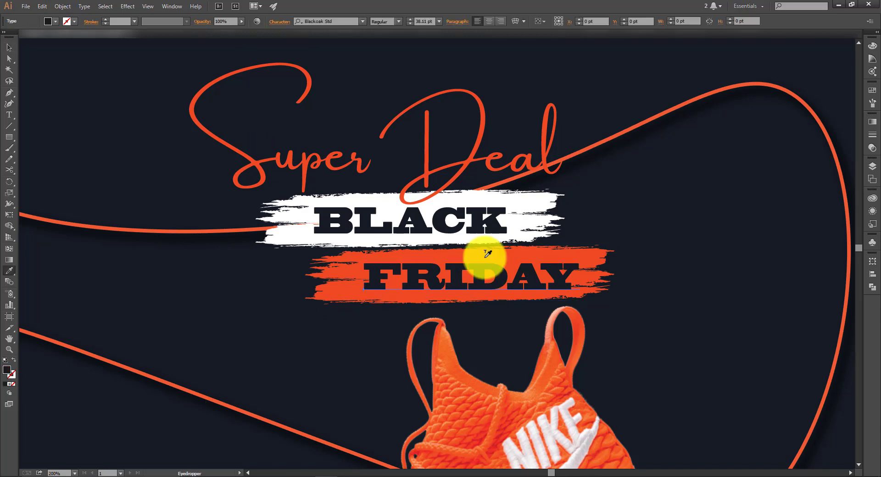
left_click(385, 200)
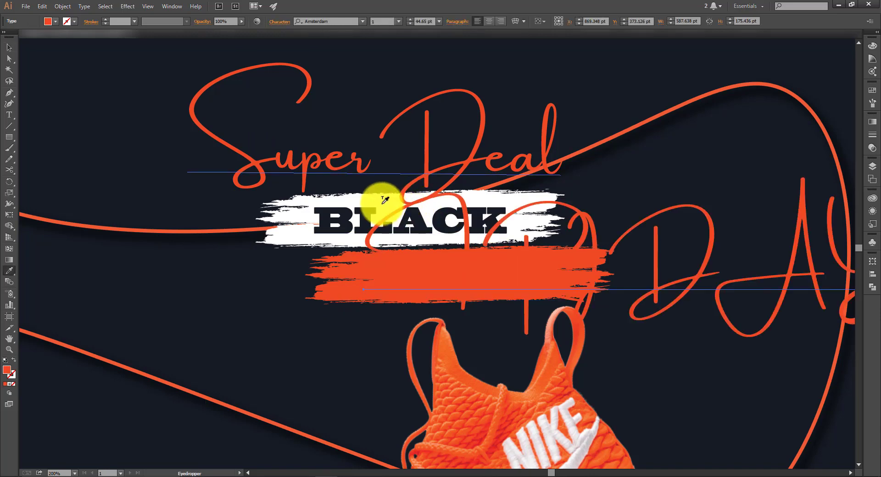
key("ctrl+z")
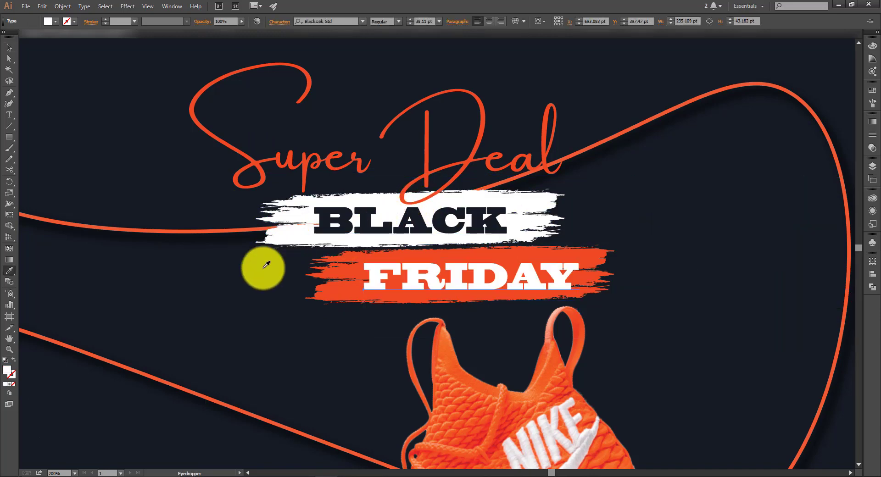
left_click(255, 307)
- Try the FRIDAY text in Abhaya Libre Bold and undo the font change
key("ctrl+0")
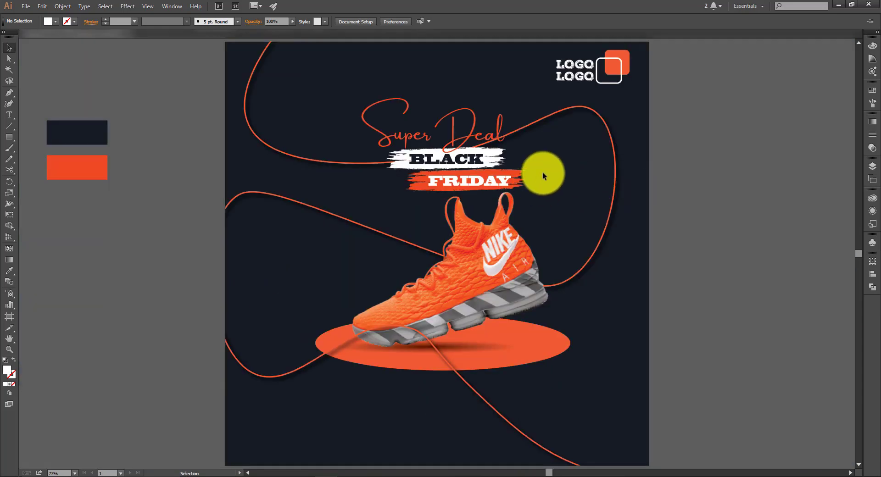
left_click(502, 178)
left_click(344, 21)
type("ab")
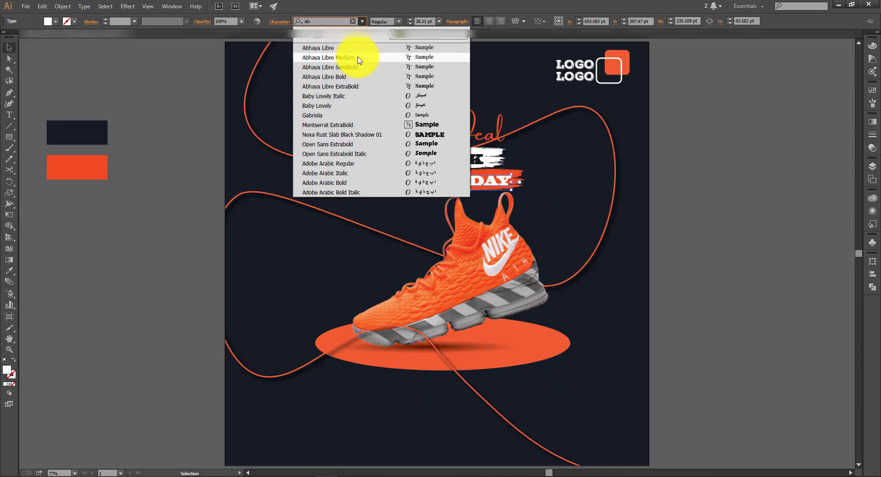
left_click(360, 76)
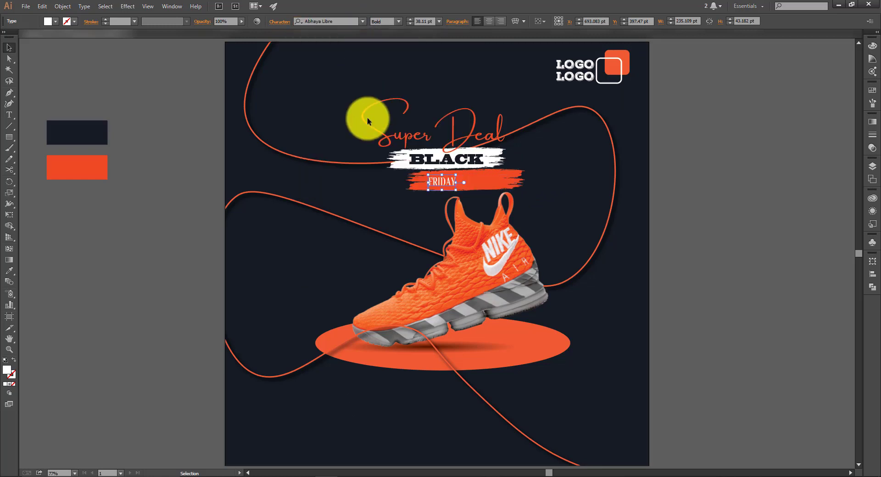
key("ctrl+z")
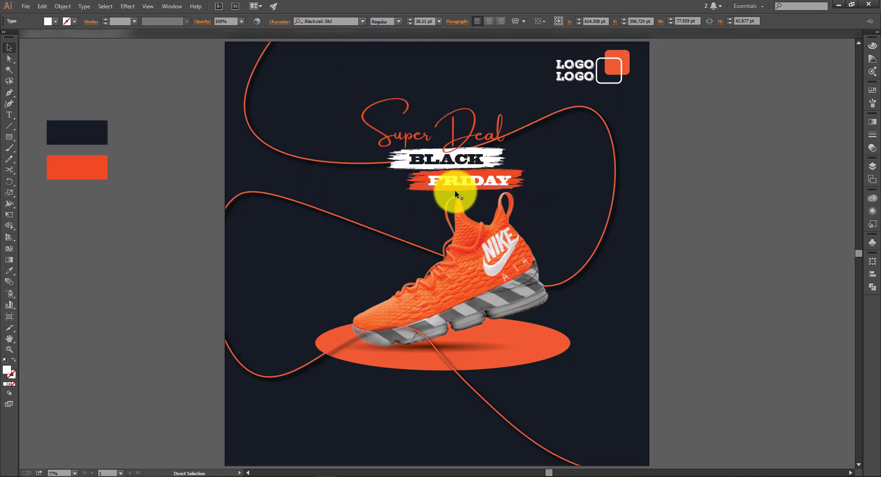
left_click(344, 69)
left_click(428, 177)
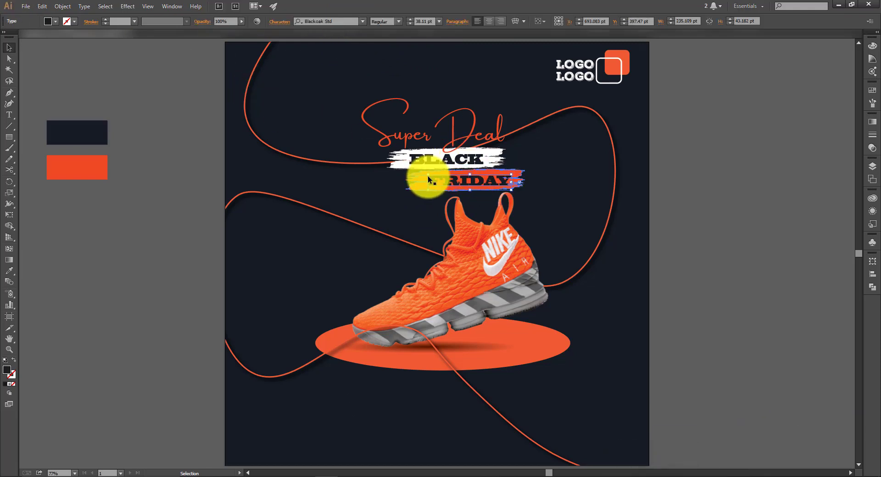
left_click(504, 148)
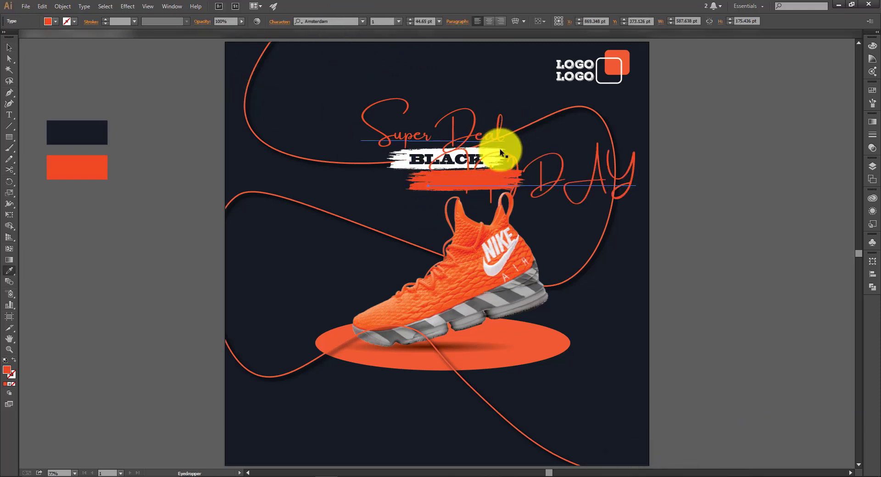
key("ctrl+z")
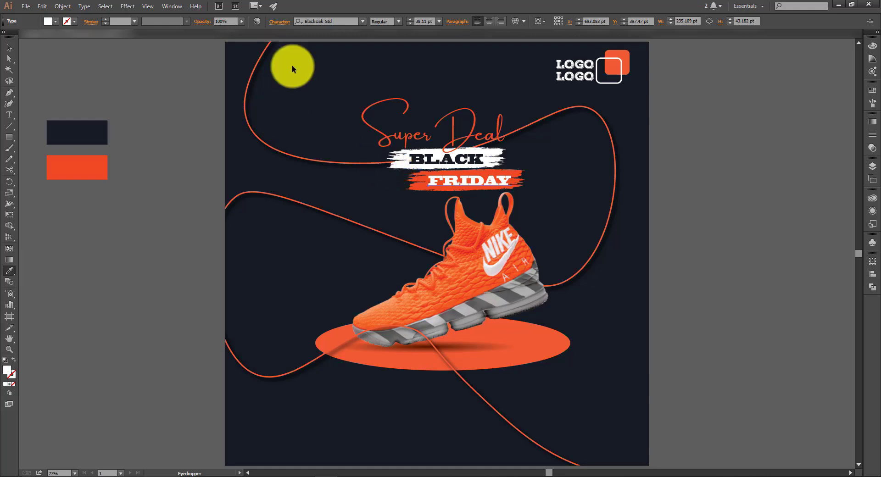
- Set the FRIDAY text in Cooper Std Black Italic
type("v")
type("coop")
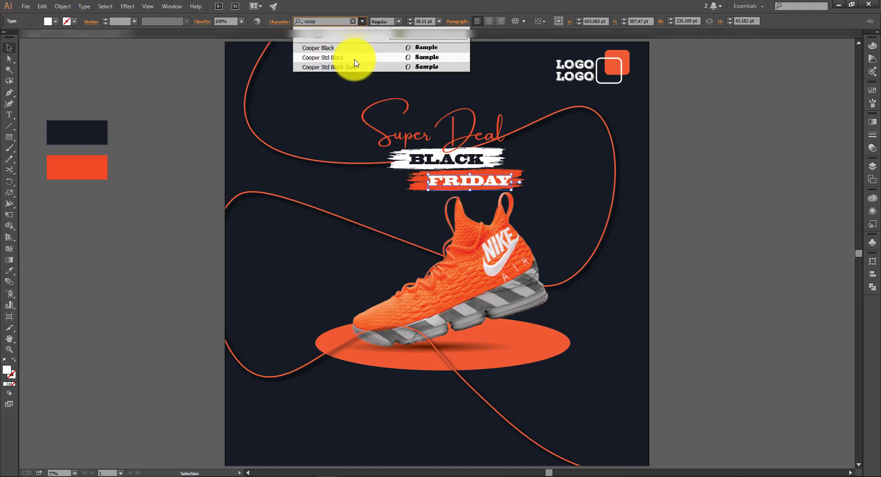
left_click(357, 65)
left_click(402, 193)
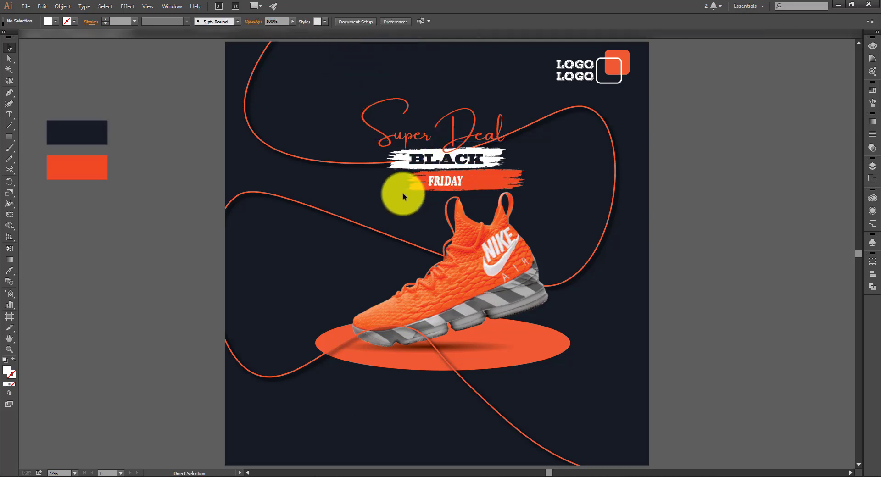
- Apply the FRIDAY text's Cooper Std Black Italic style to the BLACK text and give it a dark navy fill
key("ctrl+plus")
key("ctrl+plus")
key("ctrl+plus")
left_click_drag(410, 166, 222, 293)
left_click(302, 154)
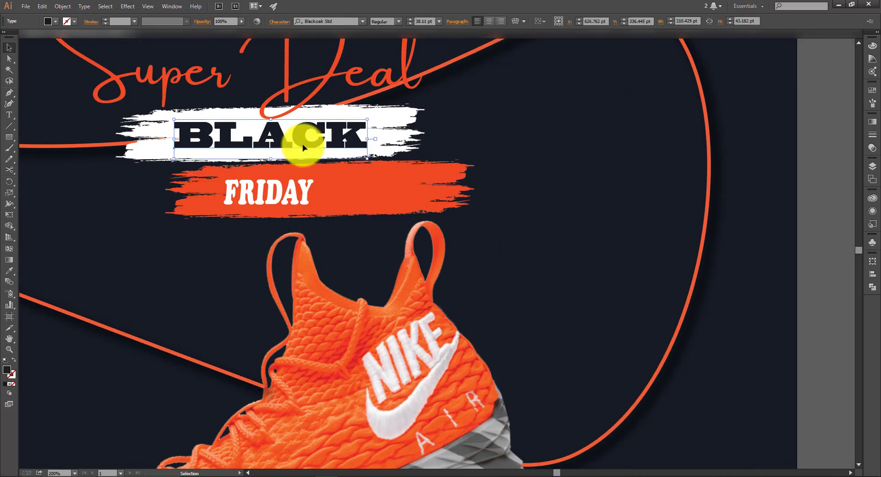
key("i")
left_click(288, 204)
key("v")
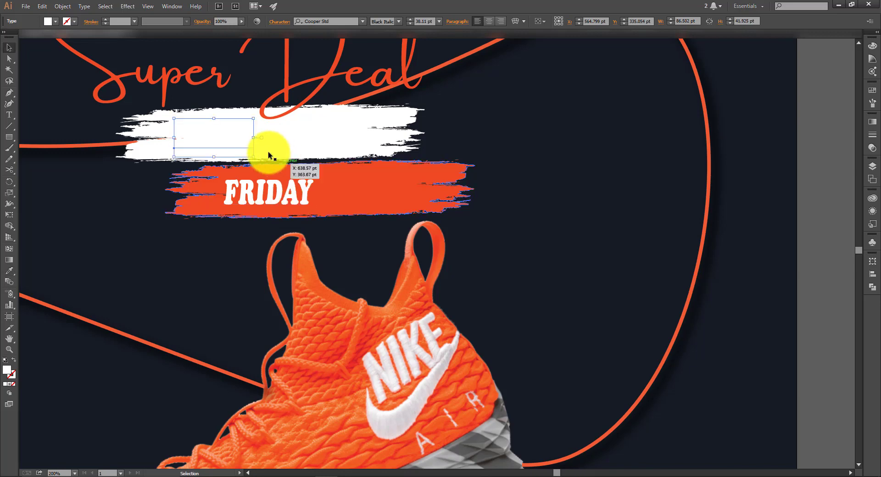
key("d")
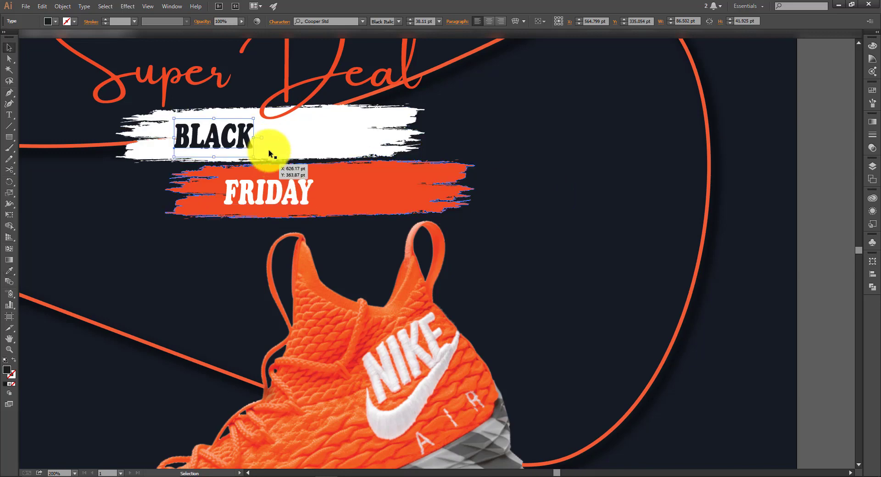
- Enlarge the BLACK text to about 72 pt and centre it on the white brush stroke
left_click_drag(255, 157, 374, 189)
left_click_drag(304, 159, 324, 142)
left_click(404, 136)
- Narrow the white brush stroke from both sides to fit around the BLACK text and make it slightly taller
left_click(411, 168)
left_click(414, 144)
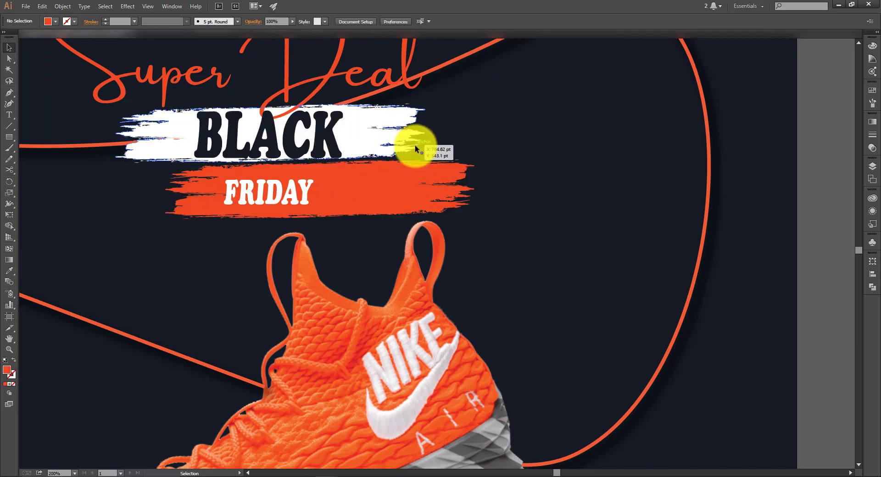
left_click(419, 134)
left_click_drag(422, 134, 386, 135)
left_click_drag(273, 163, 271, 165)
left_click(434, 134)
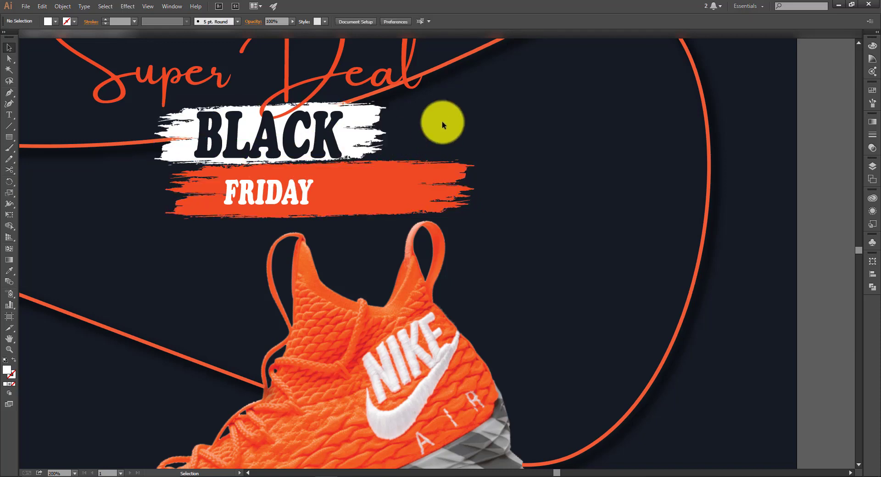
- Reduce the height of the BLACK text slightly so it fits within the white brush stroke
left_click(290, 147)
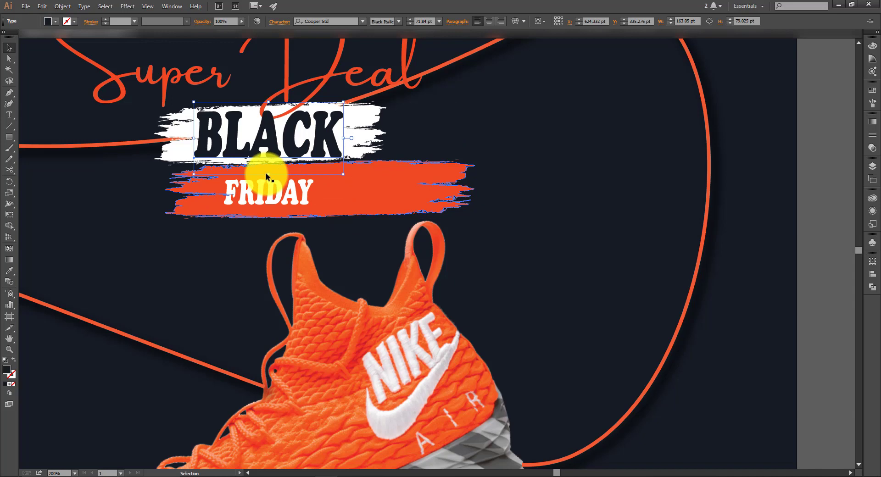
left_click_drag(266, 173, 265, 170)
left_click(430, 114)
- Shrink the orange brush stroke to about 206 pt wide, offset it right beneath the BLACK banner, and centre FRIDAY on it
left_click(307, 214)
left_click(311, 199)
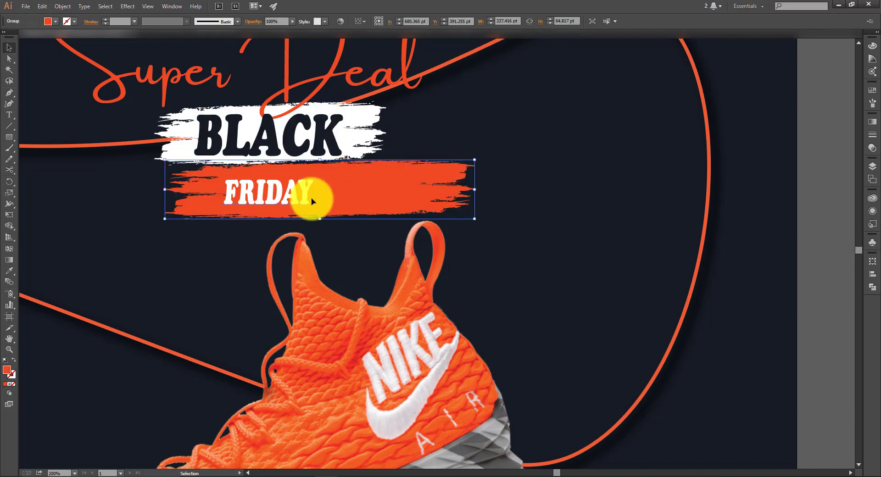
left_click(453, 207)
left_click_drag(474, 215, 356, 216)
left_click_drag(328, 182, 369, 179)
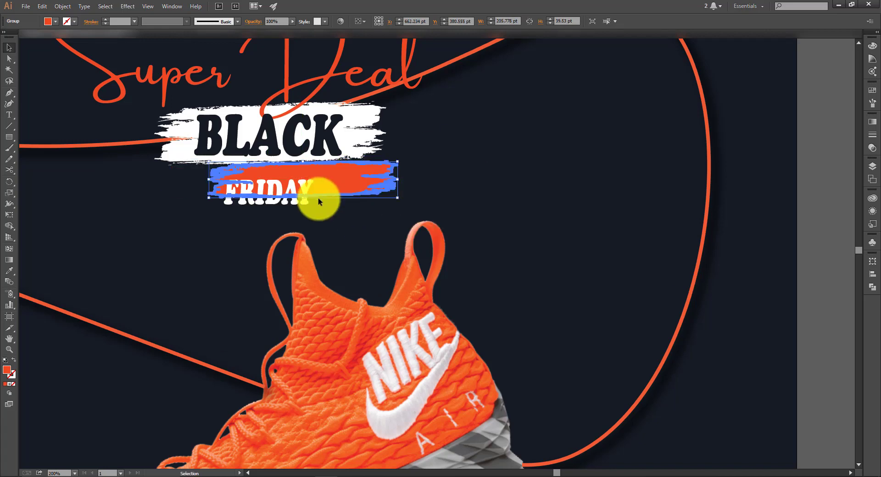
left_click(307, 205)
left_click_drag(306, 205, 342, 195)
- Select the Super Deal headline with the BLACK and FRIDAY banners and rotate them together slightly counterclockwise
key("ctrl+0")
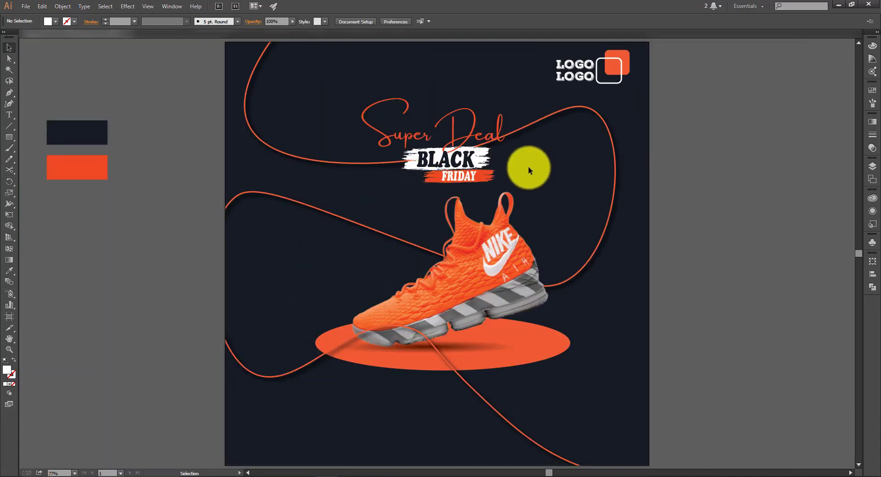
left_click_drag(456, 186, 453, 185)
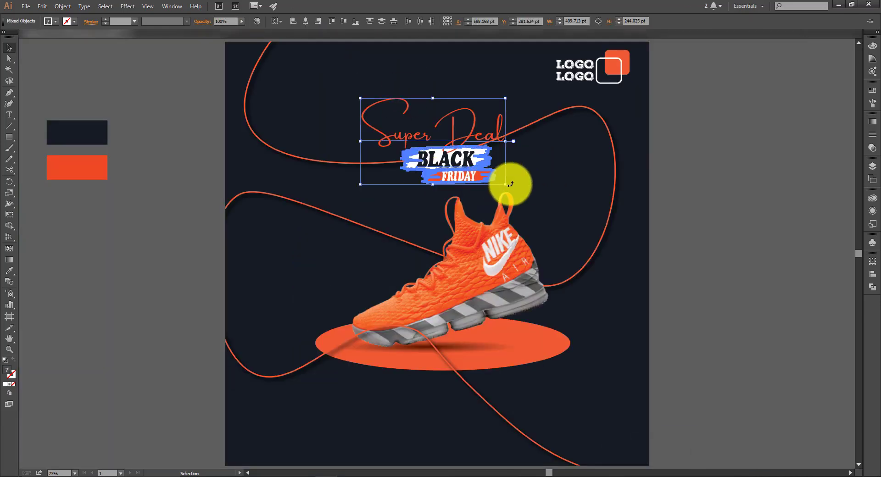
left_click_drag(510, 187, 513, 175)
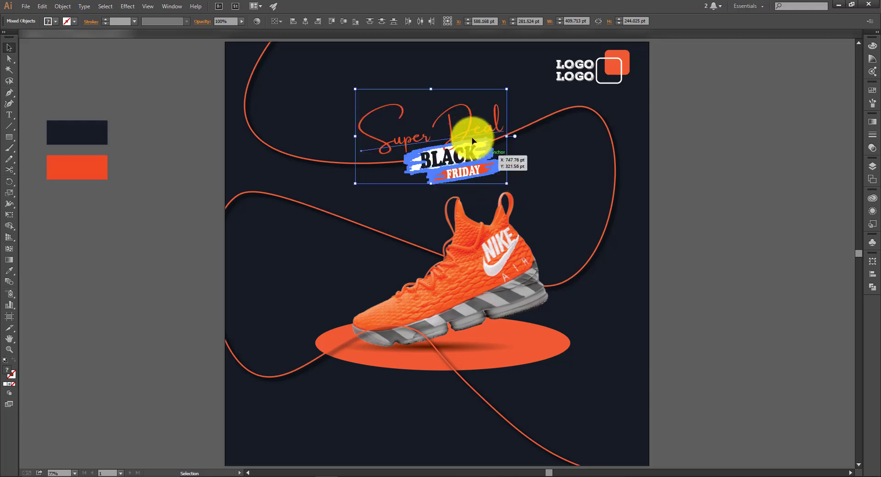
- Move the tilted headline group slightly down and match the Super Deal text's fill to the orange ellipse under the shoe
left_click_drag(467, 131, 463, 142)
left_click(521, 138)
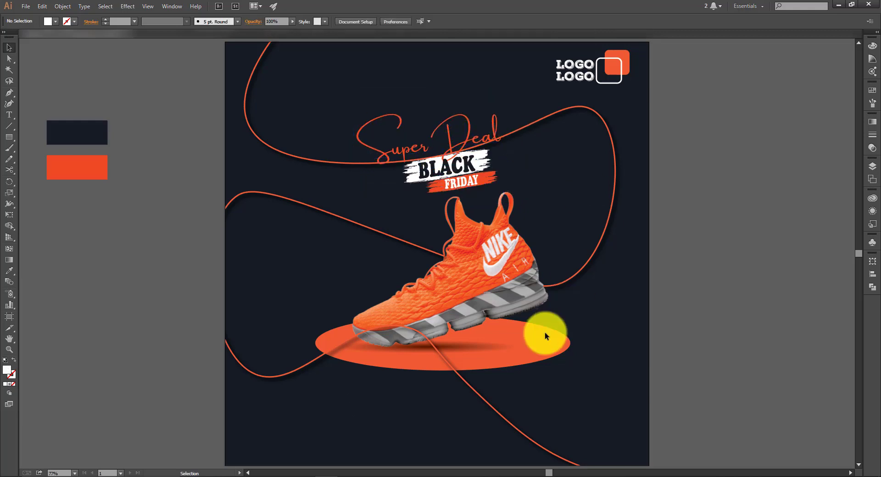
left_click(400, 154)
key("i")
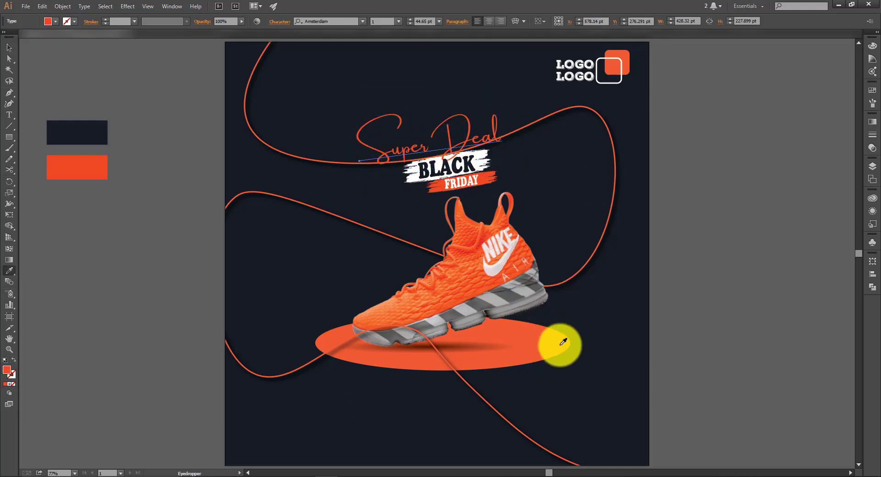
key("v")
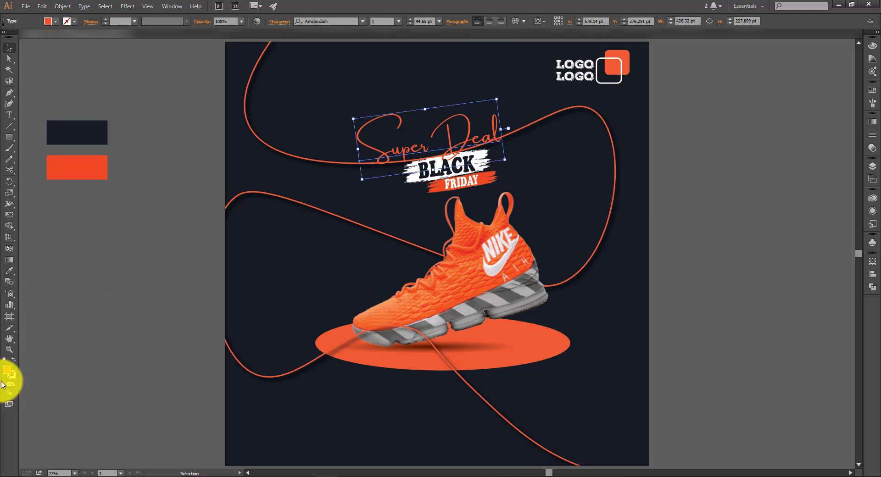
- Try brighter and lighter orange fills on the Super Deal text with the Color Picker
double_click(7, 373)
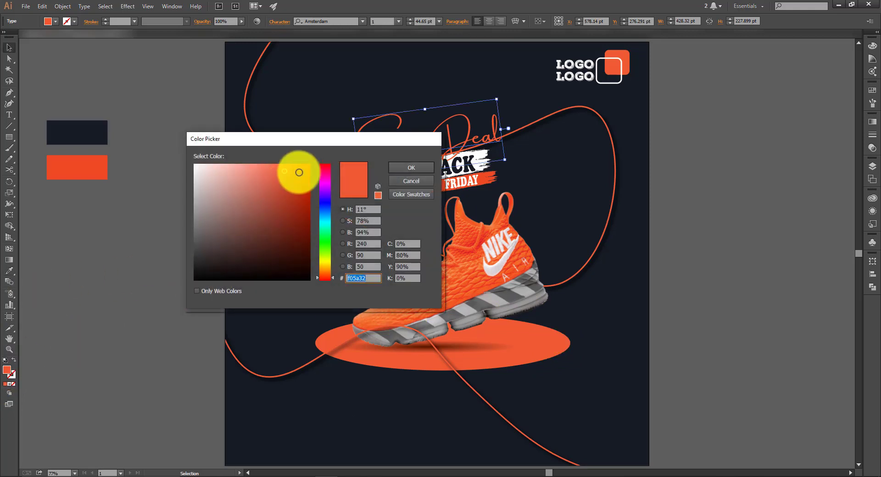
mouse_move(292, 163)
left_mouse_down()
mouse_move(277, 171)
mouse_move(277, 158)
mouse_move(295, 161)
left_mouse_up()
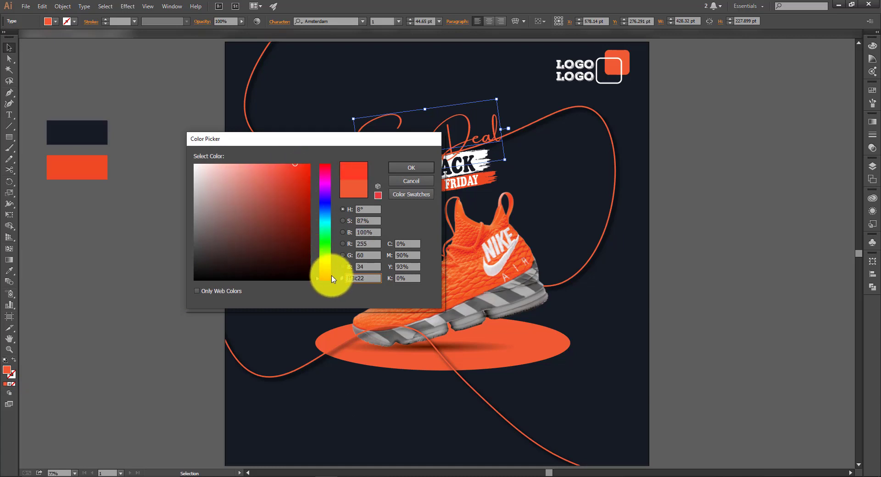
left_click_drag(332, 278, 332, 277)
mouse_move(287, 207)
left_mouse_down()
mouse_move(295, 167)
mouse_move(330, 143)
mouse_move(339, 164)
left_mouse_up()
left_click(398, 169)
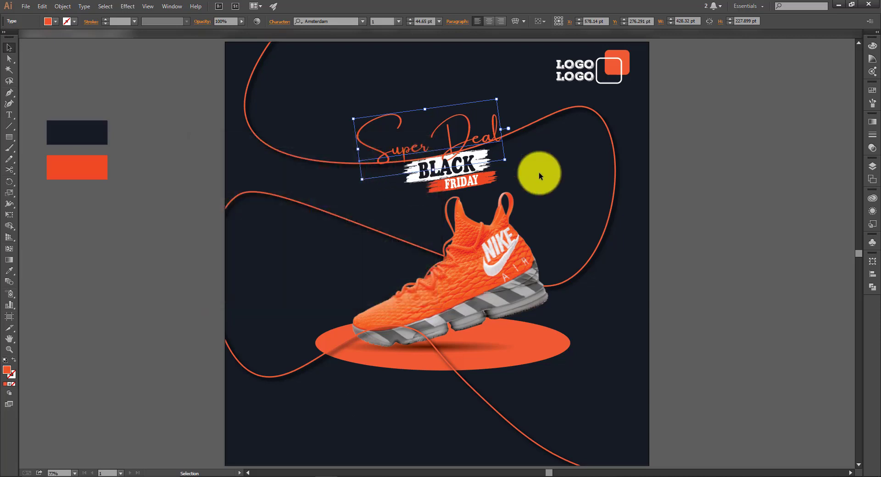
double_click(11, 372)
left_click_drag(285, 177, 271, 157)
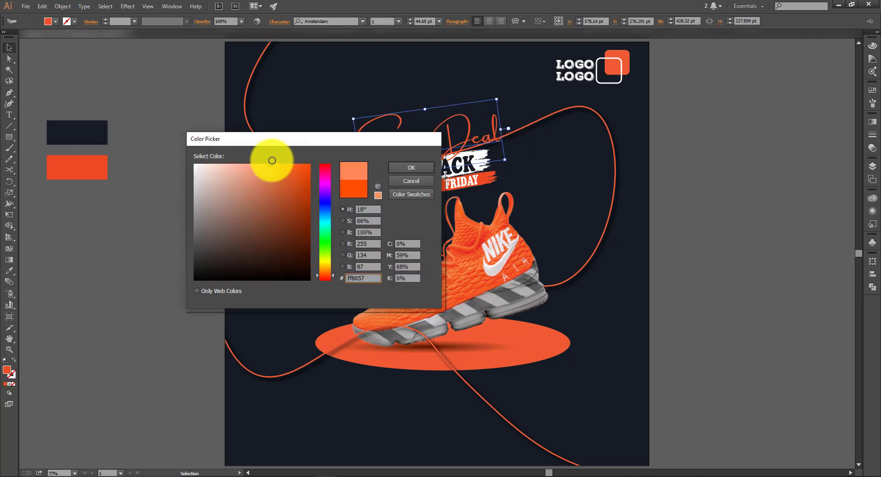
left_click(409, 170)
left_click(253, 185)
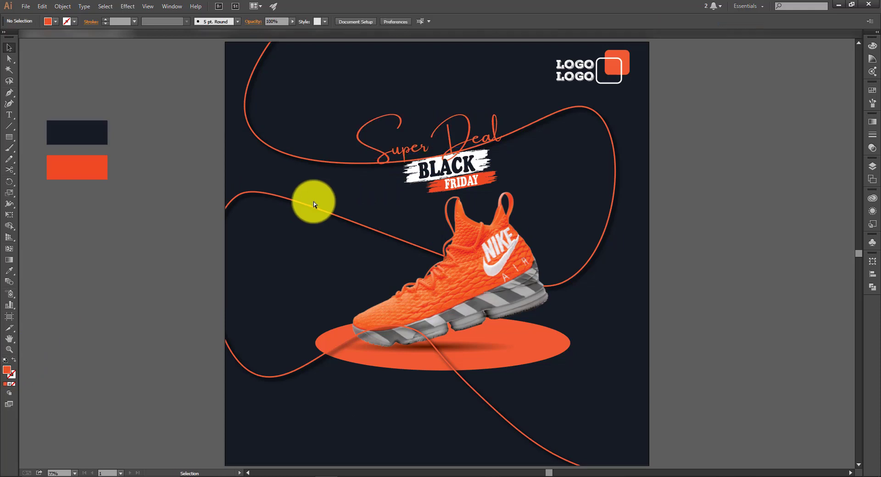
- Sample the orange ellipse's colour again as the fill of the Super Deal text
key("a")
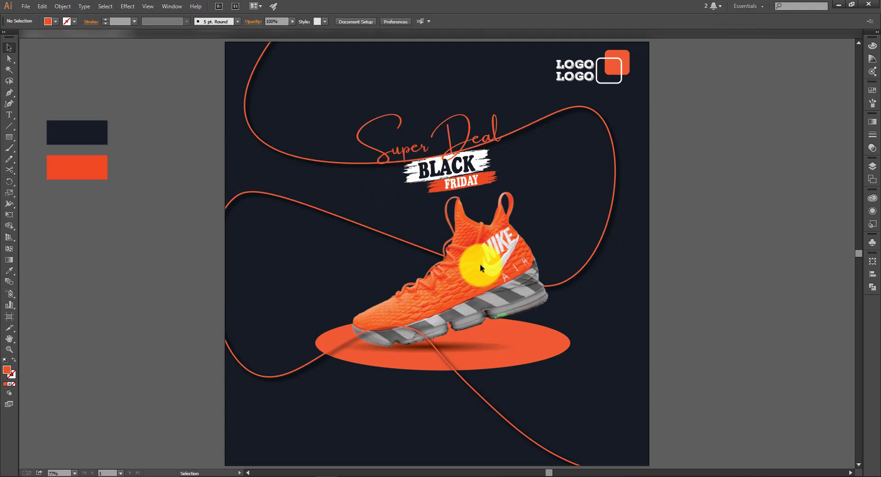
left_click(466, 142)
key("i")
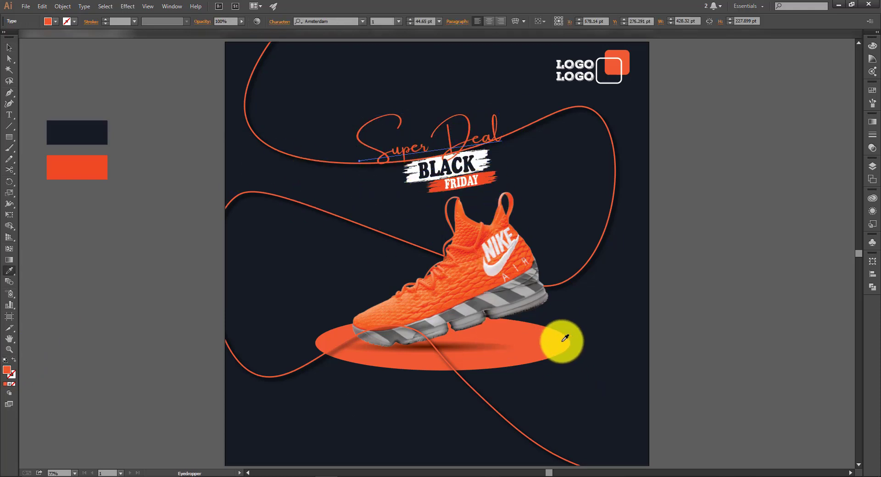
key("v")
left_click(630, 294)
- Select the Super Deal, BLACK and FRIDAY headline elements, enlarge them together and reposition them just above the shoe
key("ctrl+plus")
key("ctrl+plus")
left_click_drag(563, 137, 506, 245)
left_click_drag(529, 176, 450, 232)
left_click_drag(543, 170, 457, 224)
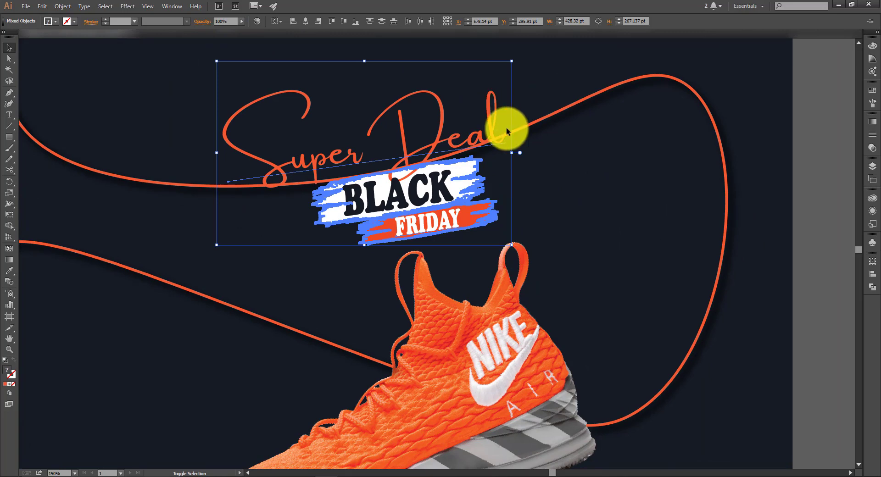
mouse_move(513, 246)
left_mouse_down()
mouse_move(530, 256)
mouse_move(523, 251)
left_mouse_up()
left_click_drag(455, 218, 456, 205)
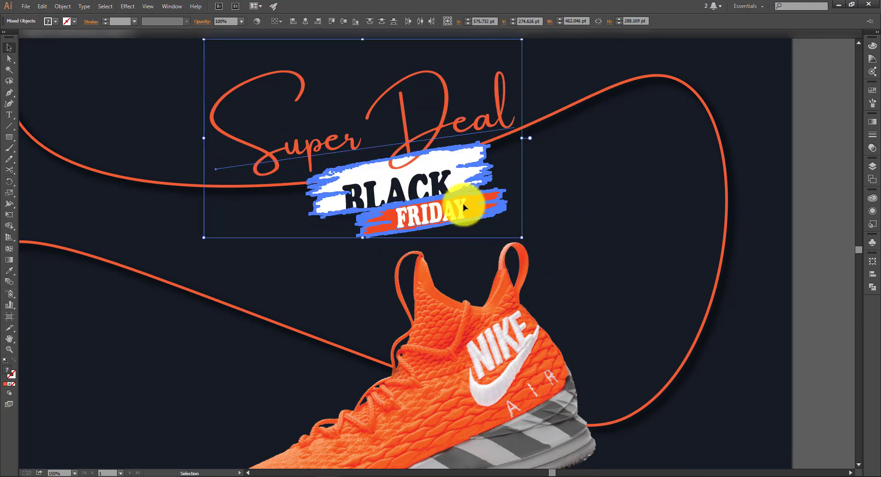
left_click_drag(518, 241, 530, 248)
left_click_drag(463, 198, 456, 195)
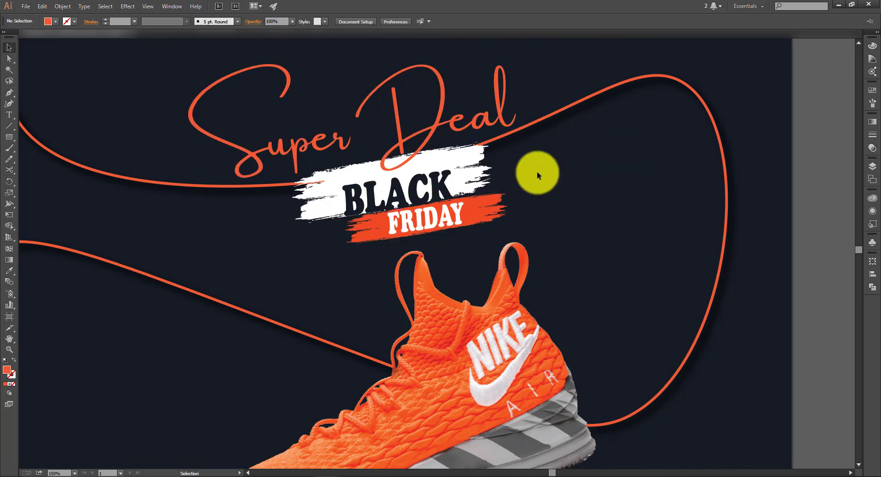
- Move the BLACK text slightly up so it sits centred on the white brush stroke
left_click_drag(439, 191, 436, 186)
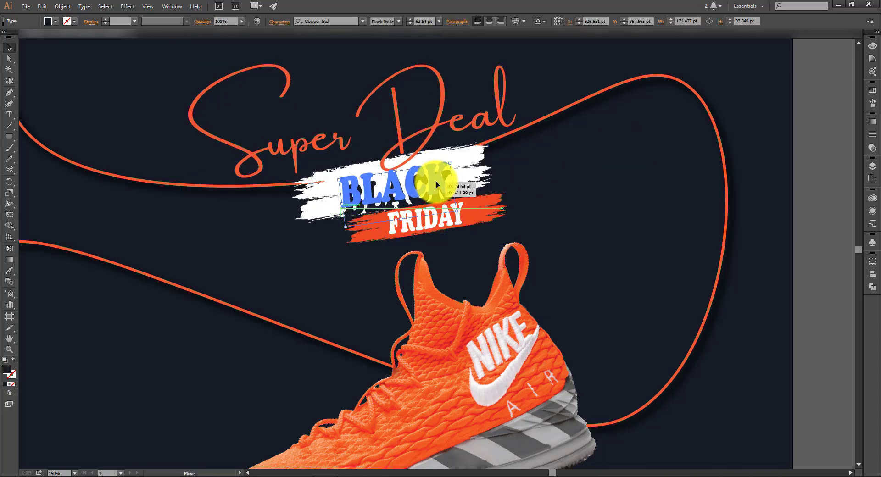
left_click(561, 169)
left_click(417, 196)
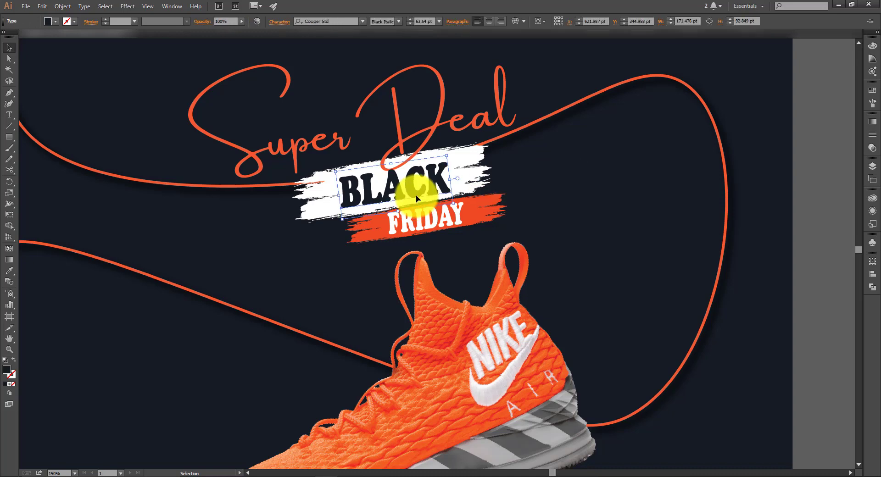
left_click(557, 169)
key("ctrl+0")
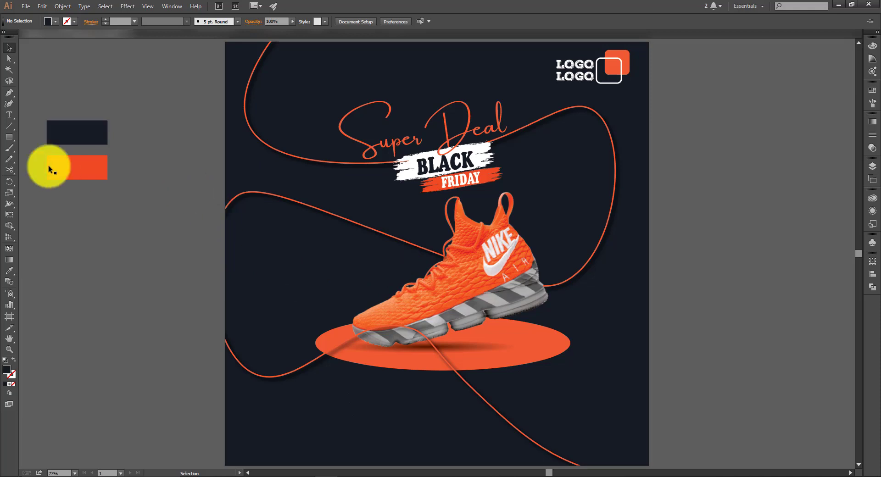
- Draw a rectangle about 297 by 65 pt below the orange ellipse and fill it with the ellipse's orange
left_click_drag(13, 143, 59, 141)
scroll(356, 351, "down", 2)
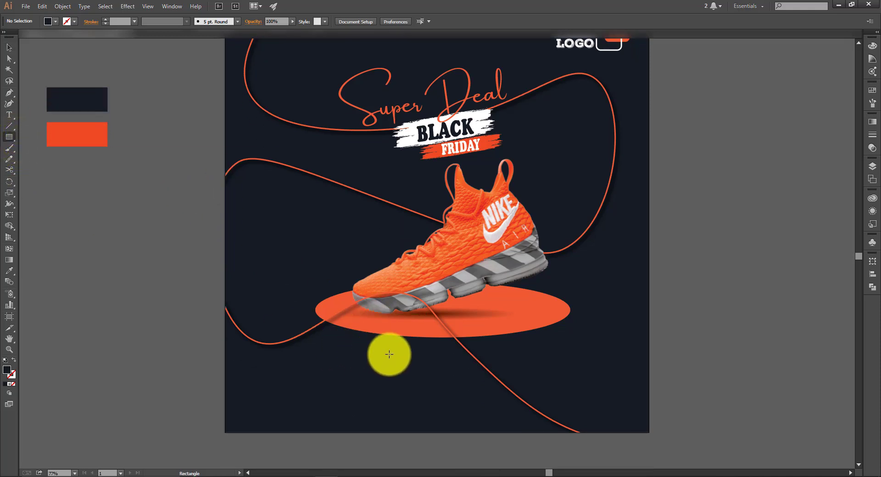
left_click_drag(397, 354, 503, 375)
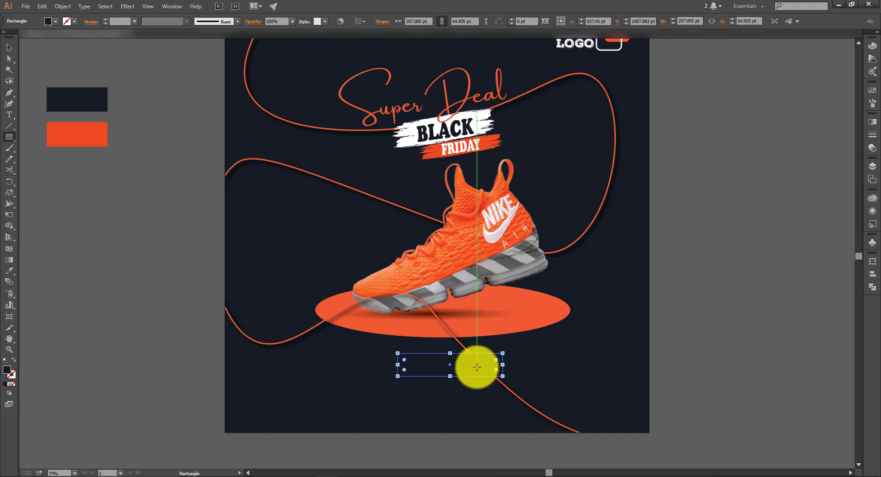
key("i")
left_click(521, 311)
key("v")
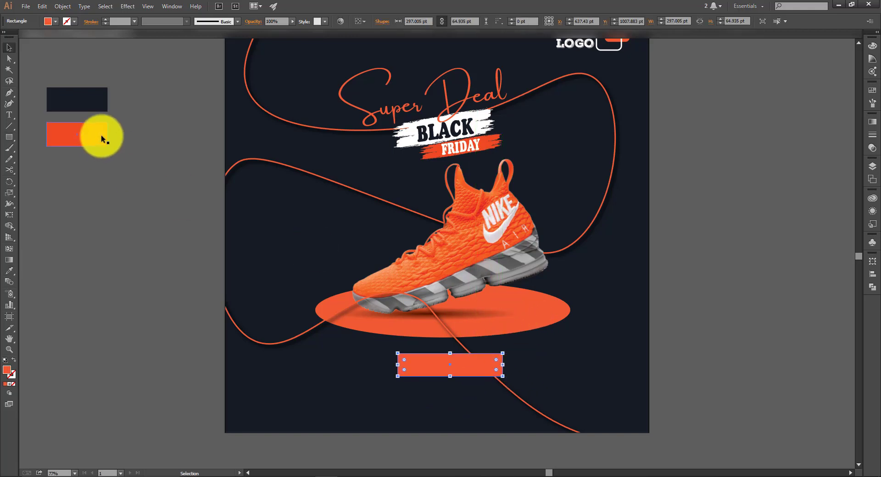
- Round the orange rectangle's corners to 32.47 pt to form a pill and move it slightly down
left_click(9, 59)
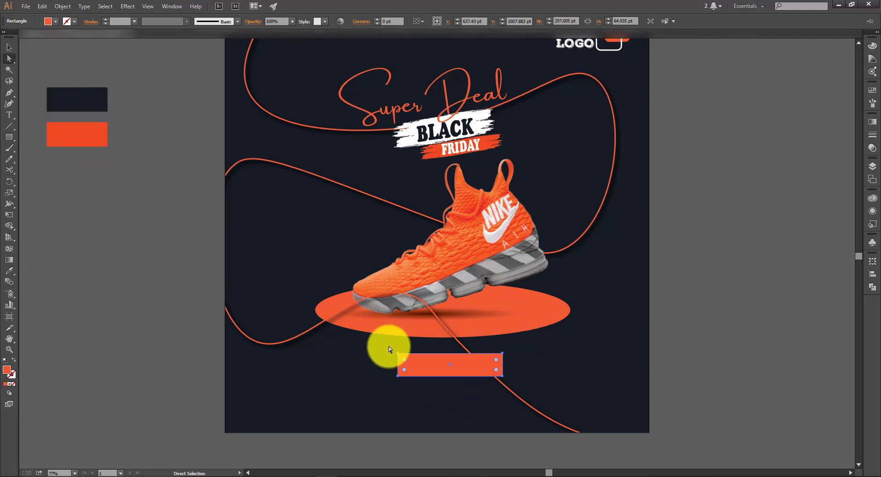
left_click(442, 387)
key("v")
left_click_drag(468, 365, 463, 376)
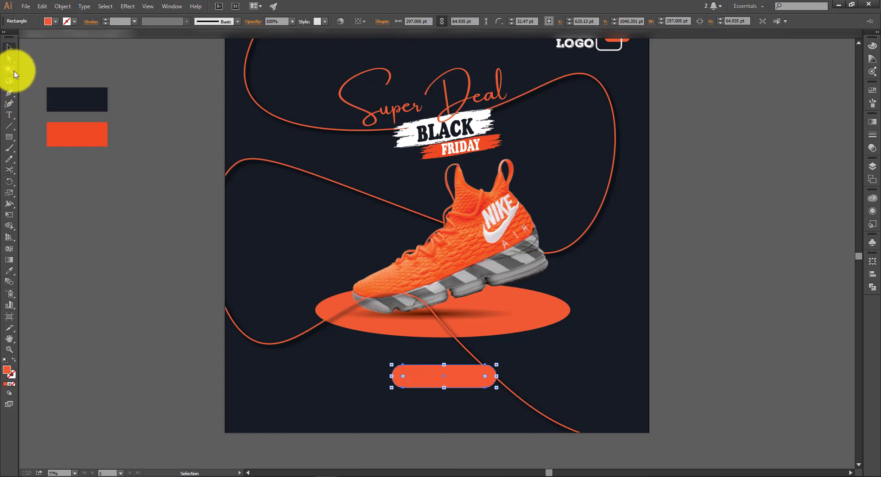
- Add the text ORDER NOW beside the artboard and set its font to Cheddar Gothic Rough Regular
left_click(9, 114)
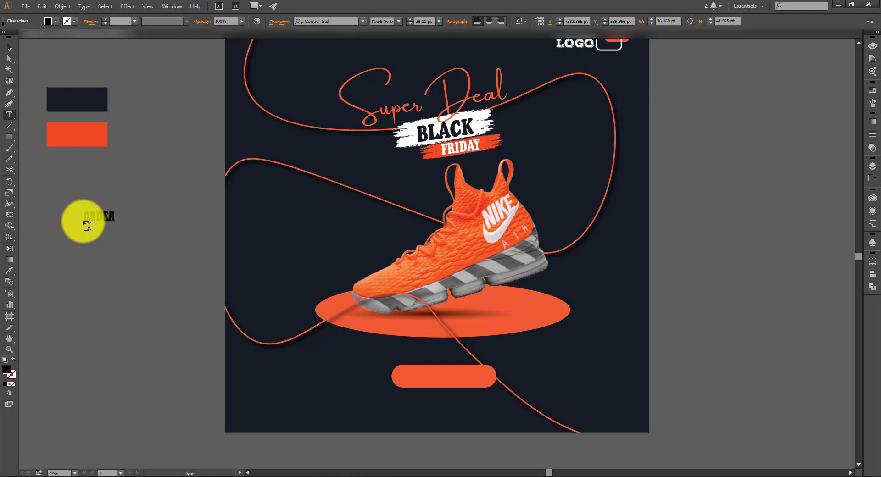
left_click(9, 47)
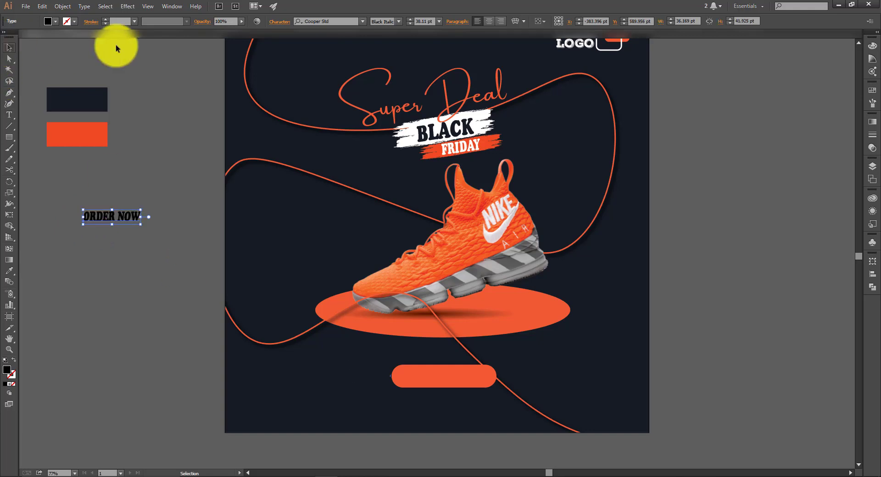
type("ch")
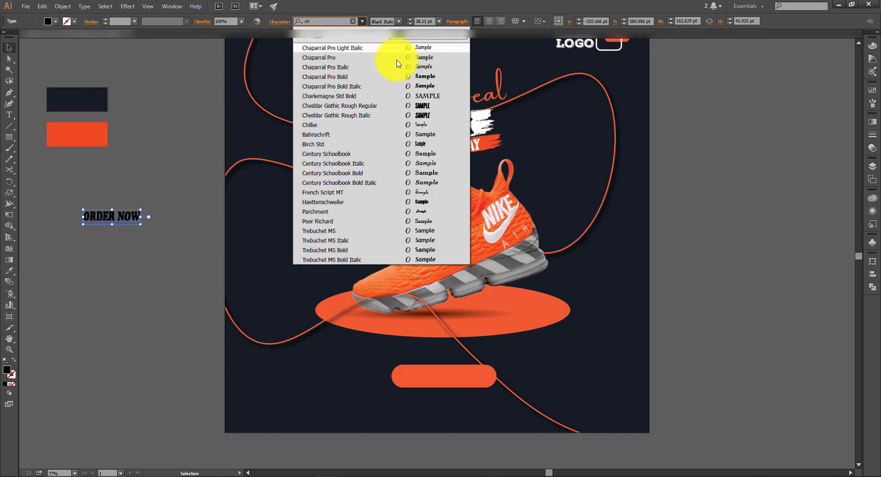
left_click(438, 108)
- Place the ORDER NOW text on the orange pill at about 56 pt and fill it white
left_click_drag(98, 228, 509, 356)
key("z")
key("space")
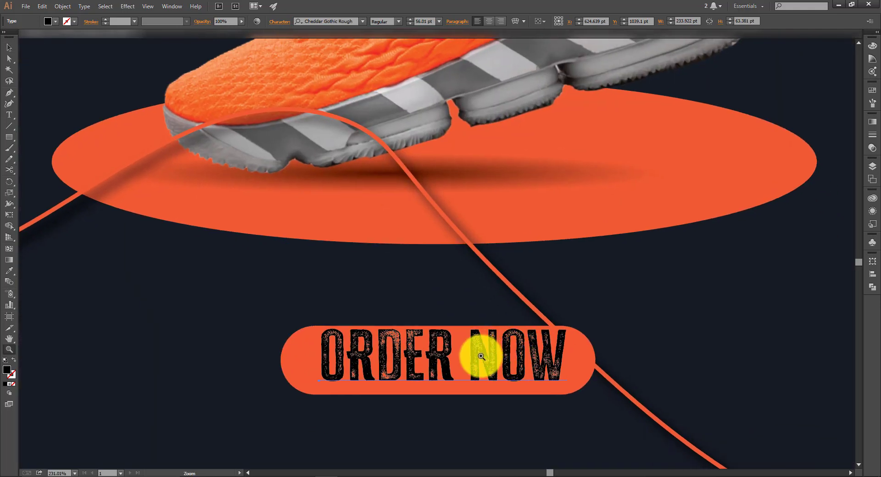
left_click_drag(438, 360, 443, 368)
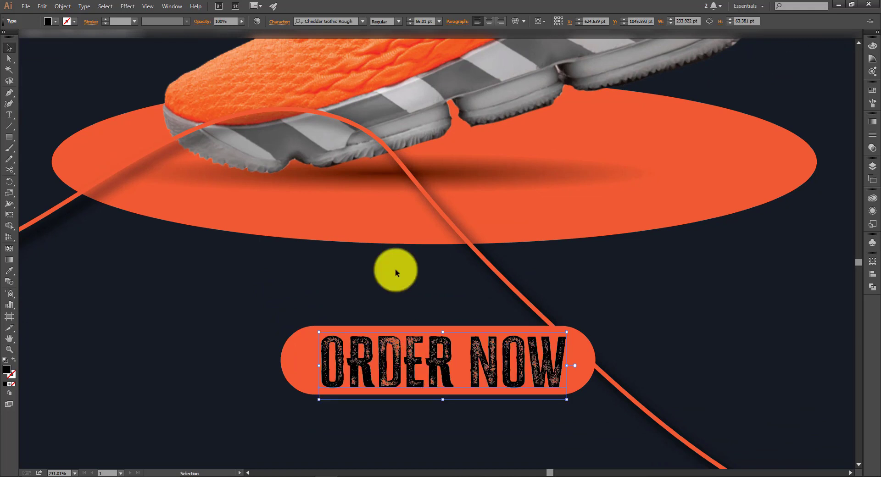
left_click(47, 21)
left_click(21, 36)
key("ctrl+0")
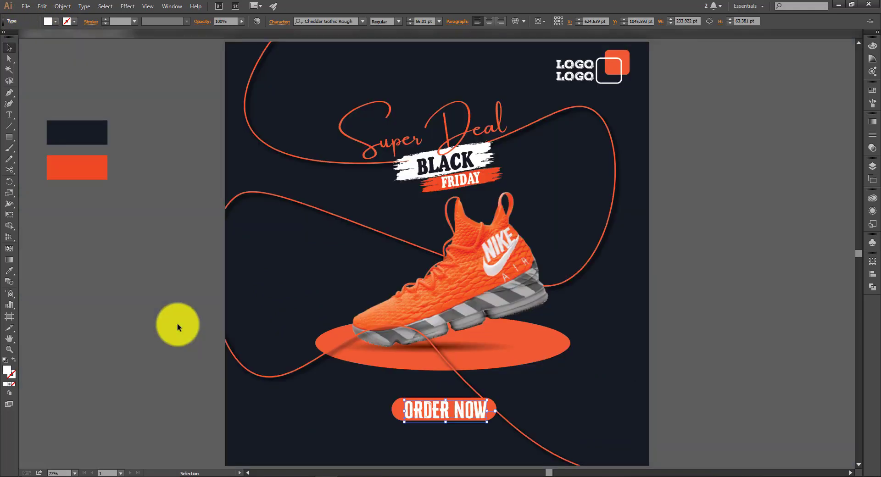
- Shrink the ORDER NOW text and narrow the orange pill around it, keeping both centred below the ellipse
key("z")
left_click_drag(432, 407, 514, 421)
key("v")
left_click(526, 412)
left_click(513, 421)
key("ctrl+0")
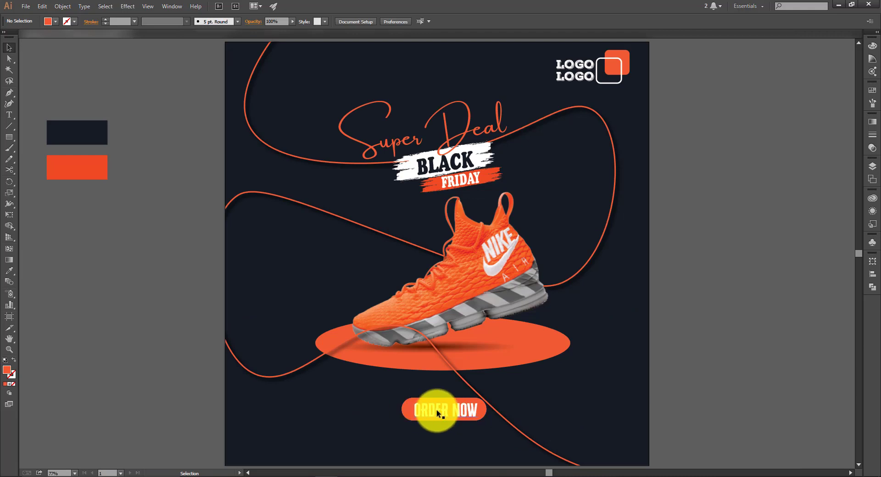
left_click(436, 409)
left_click(573, 404)
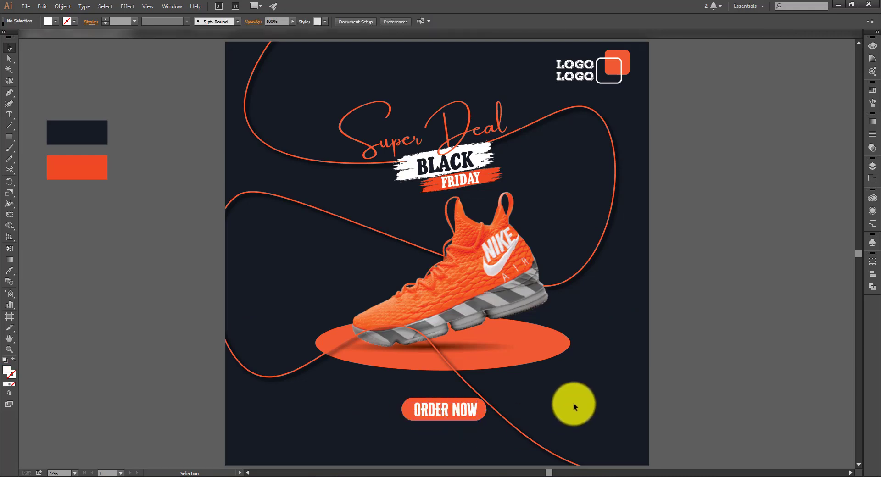
- Draw a white hexagon about 290 by 251 pt beside the artboard below the colour swatches
left_click_drag(9, 137, 45, 175)
left_click_drag(141, 270, 167, 316)
left_click(9, 58)
key("ctrl+z")
key("ctrl+z")
key("ctrl+z")
key("ctrl+z")
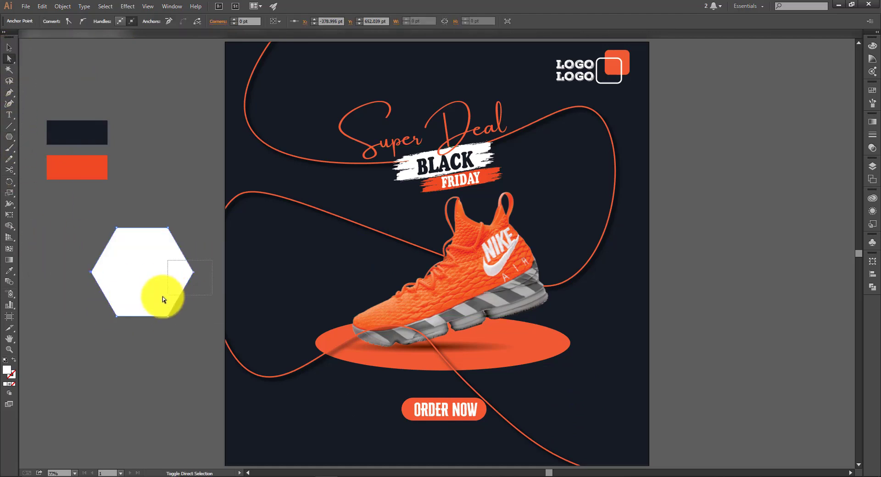
key("ctrl+z")
key("ctrl+z")
key("ctrl+z")
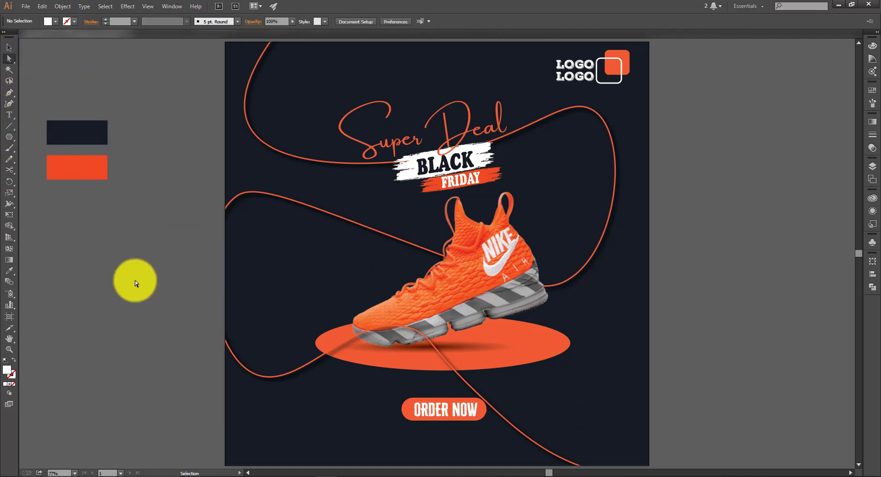
key("ctrl+shift+z")
key("ctrl+shift+z")
key("ctrl+shift+z")
key("ctrl+shift+z")
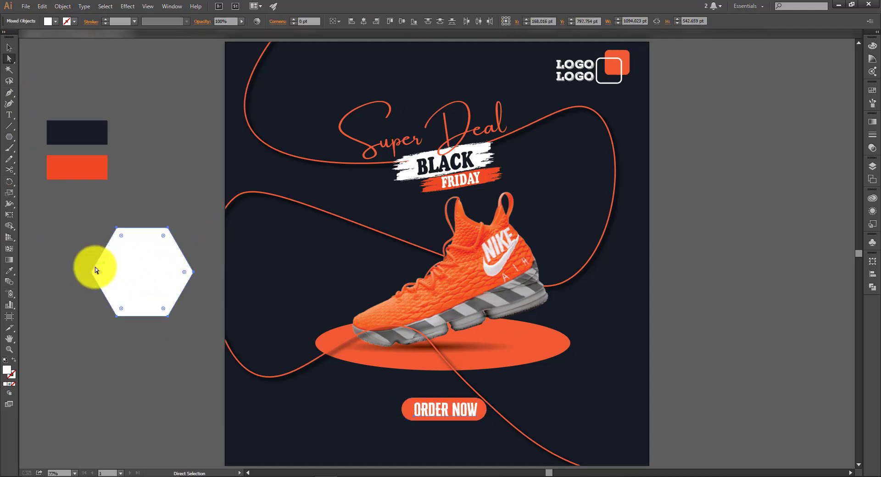
- Fully round alternate corners of the hexagon to form a curved triangle and fill it with the ellipse's orange
left_click_drag(76, 264, 99, 280)
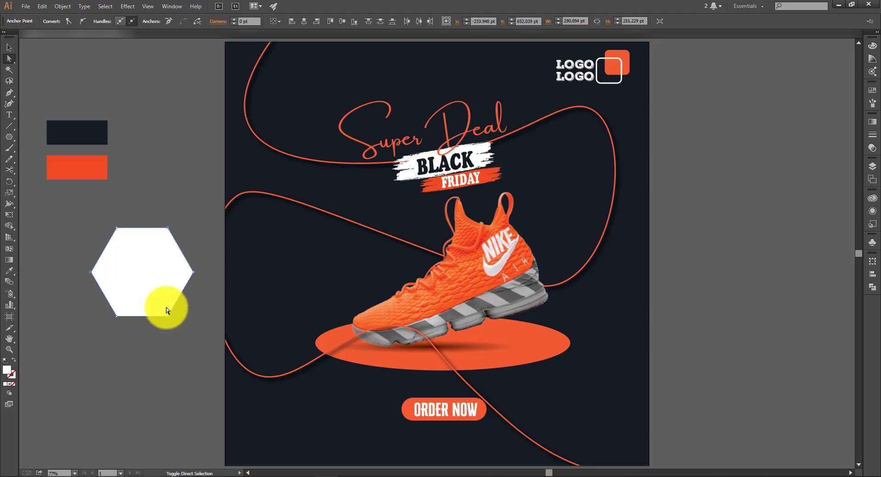
left_click_drag(151, 296, 26, 168)
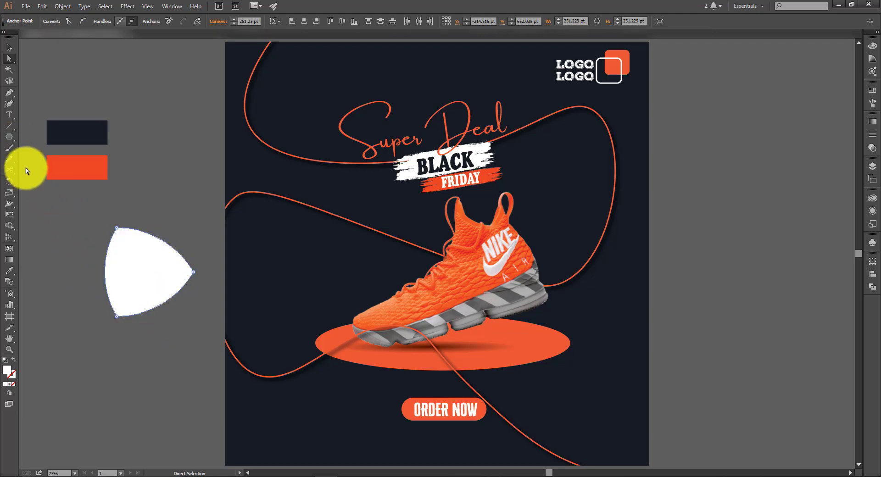
key("i")
left_click(532, 337)
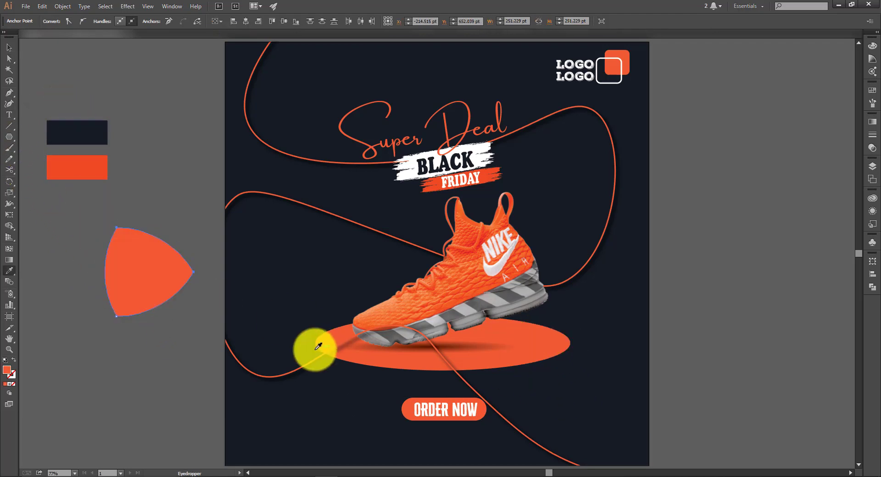
- Set the orange curved triangle's opacity to 19% and move it onto the lower-left area of the artboard
key("v")
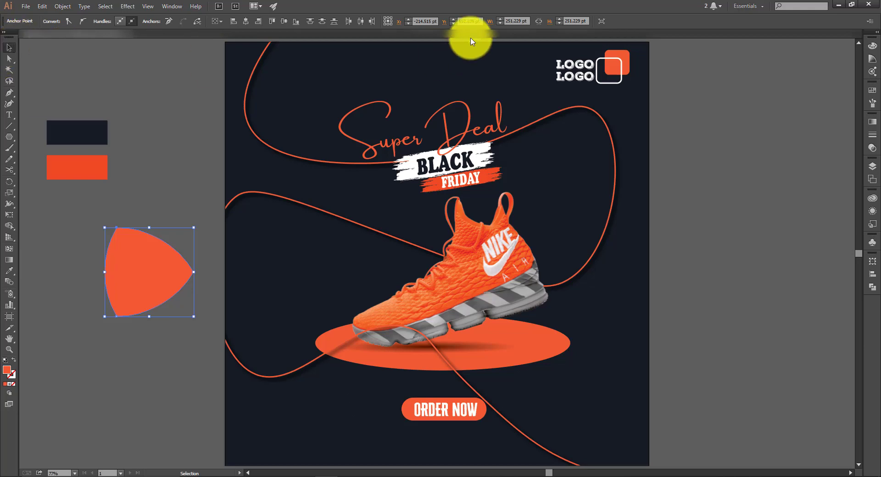
left_click(169, 240)
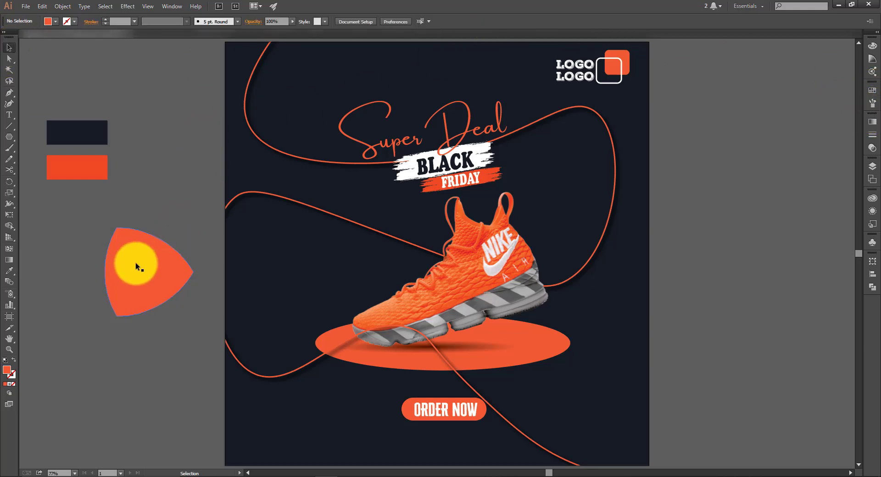
left_click(136, 262)
left_click(260, 30)
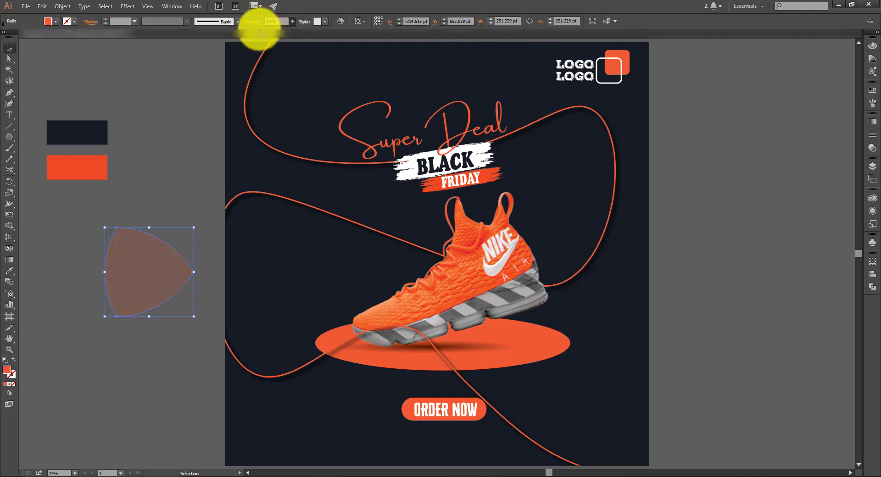
left_click(198, 243)
left_click_drag(187, 263, 338, 376)
left_click(285, 401)
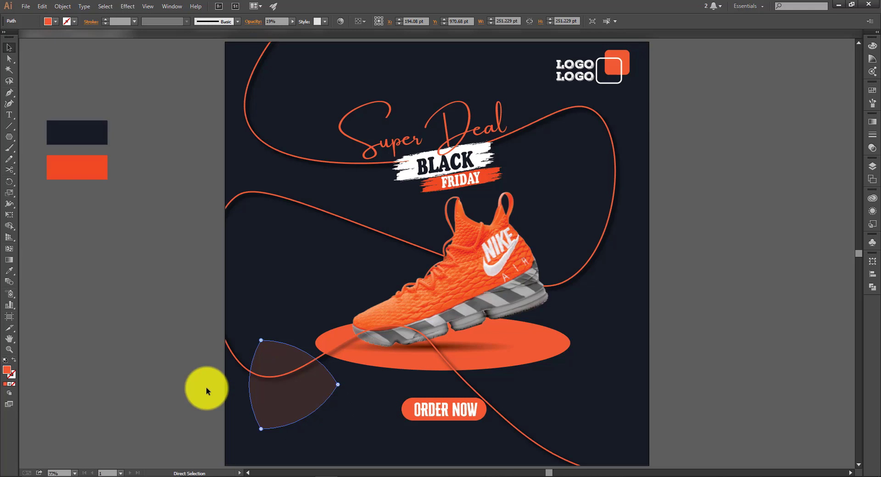
- Stack the faint triangle just above the dark background and move it behind the left end of the orange ellipse
key("ctrl+shift+bracketleft")
key("ctrl+bracketright")
key("ctrl+shift+bracketleft")
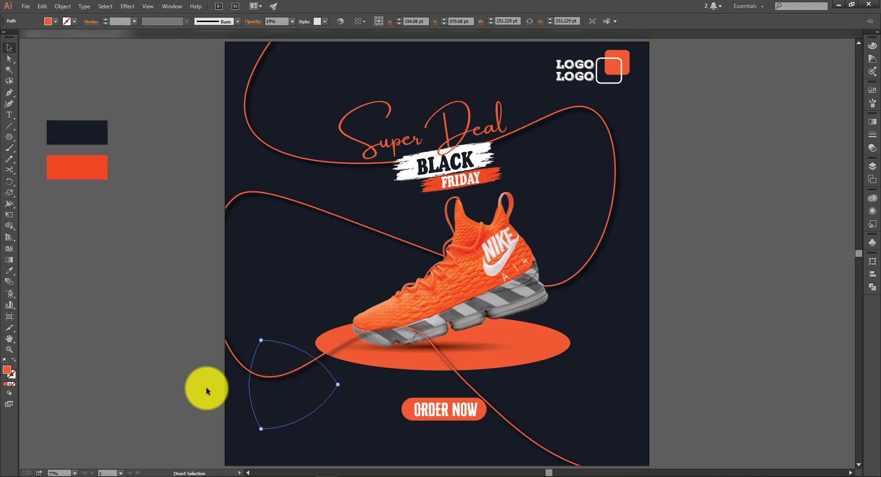
key("ctrl+bracketright")
left_click(171, 458)
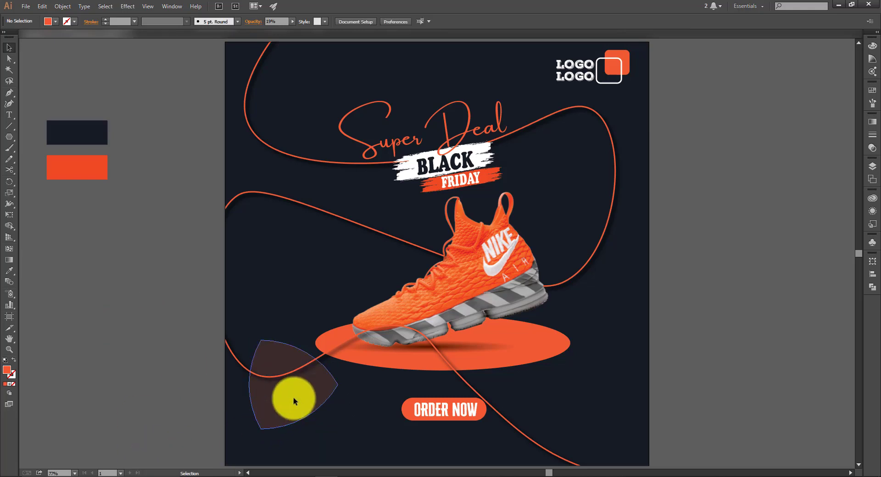
left_click_drag(292, 398, 336, 364)
left_click(138, 348)
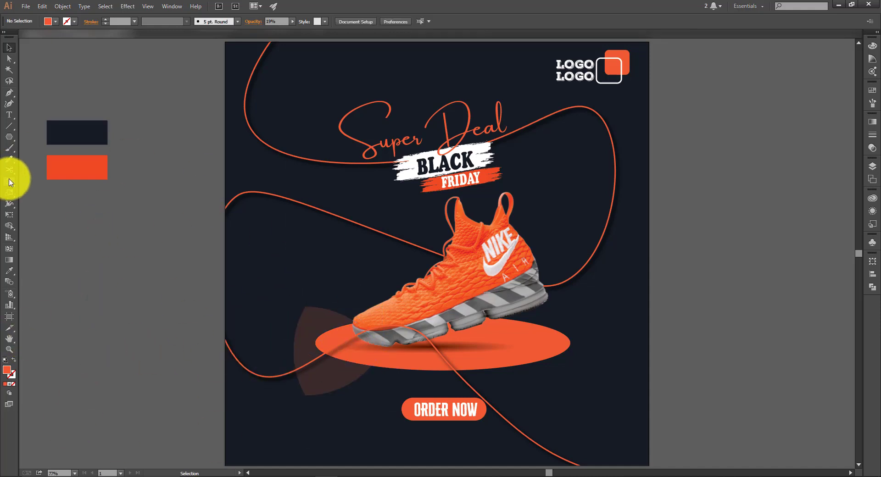
- Draw a circle about 105 pt wide beside the shoe's heel loop, with the faint triangle's fill and opacity
left_click_drag(9, 136, 37, 157)
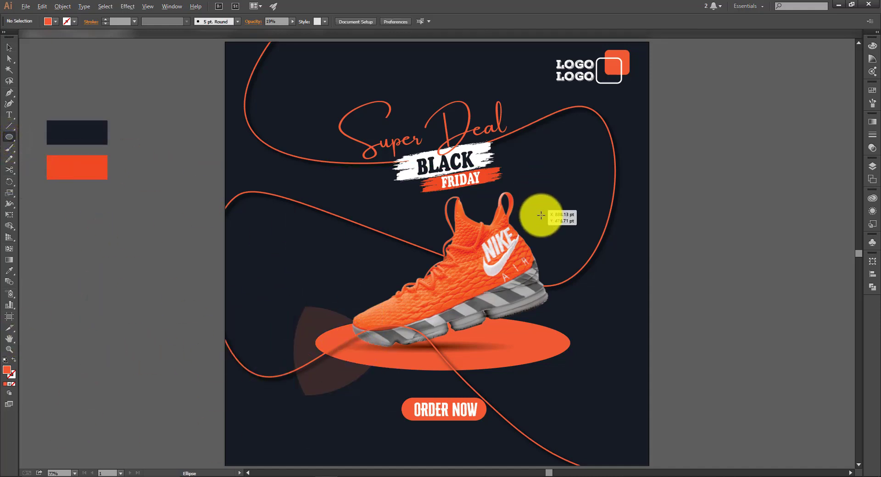
left_click_drag(543, 210, 556, 229)
key("i")
left_click(320, 331)
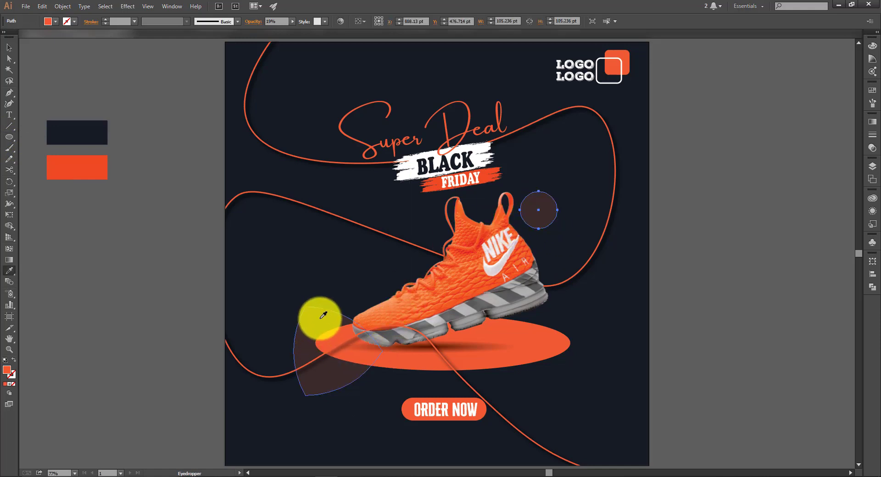
key("v")
left_click(625, 224)
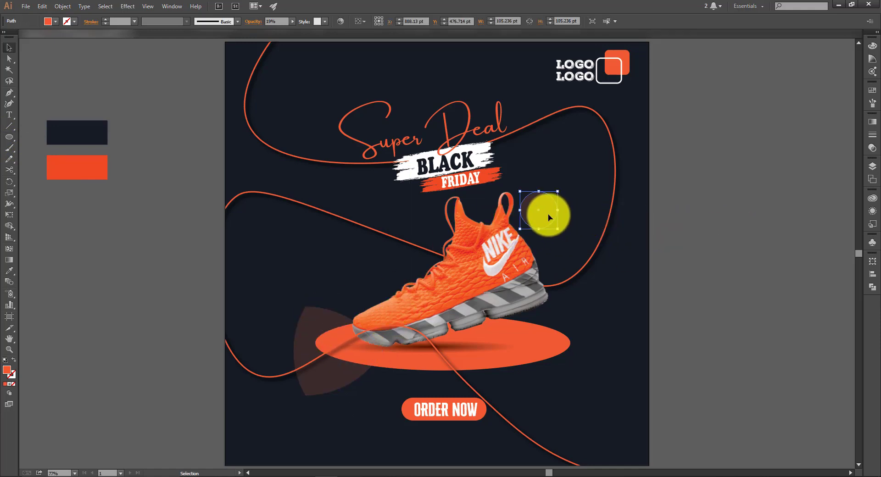
left_click_drag(554, 214, 554, 228)
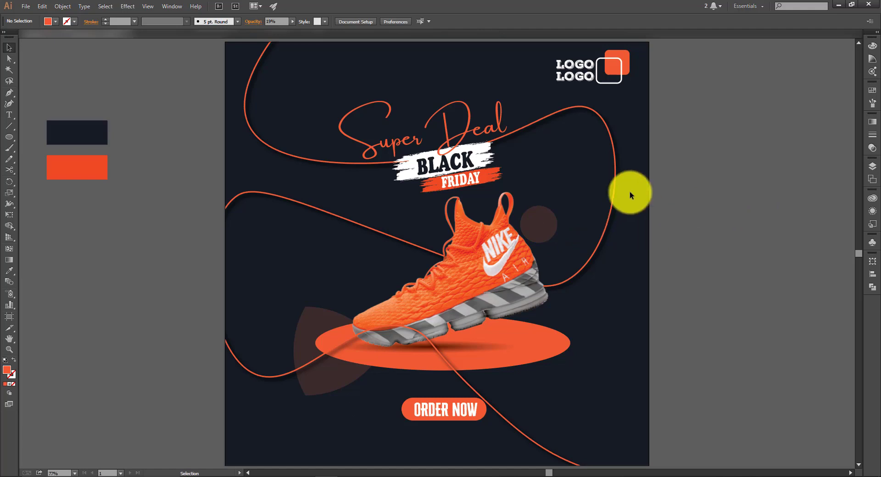
- Place a copy of the faint curved triangle across the artboard's upper edge, near the left corner
key("ctrl+plus")
key("ctrl+plus")
key("ctrl+minus")
key("ctrl+minus")
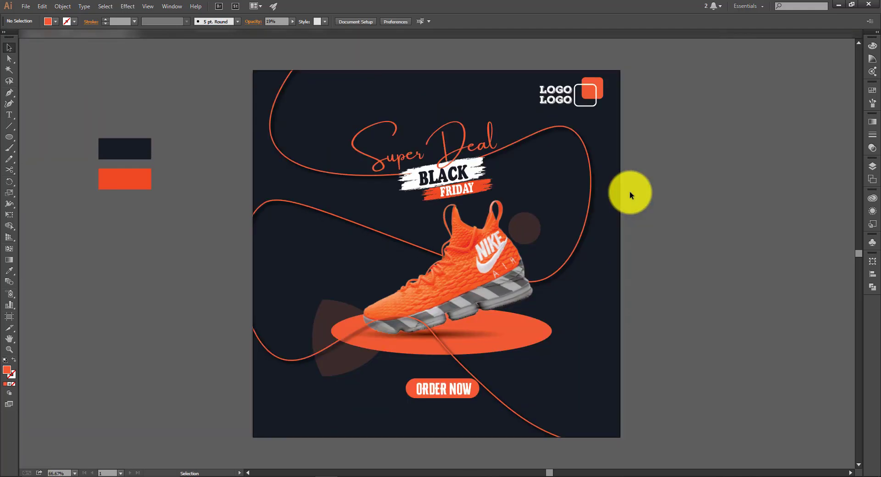
left_click_drag(335, 310, 312, 63)
left_click(616, 276)
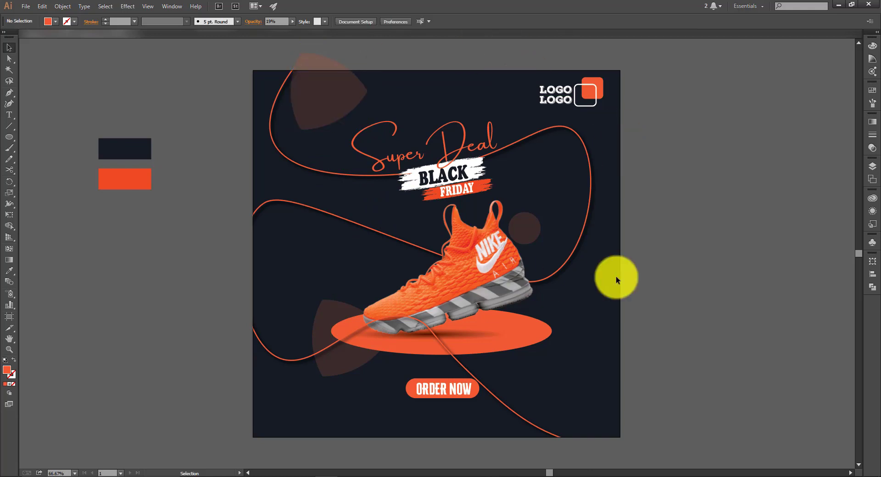
- Draw a thin vertical rectangle about 4.5 by 704 pt beside the artboard and give it the circle's faint orange
left_click_drag(734, 243, 537, 230)
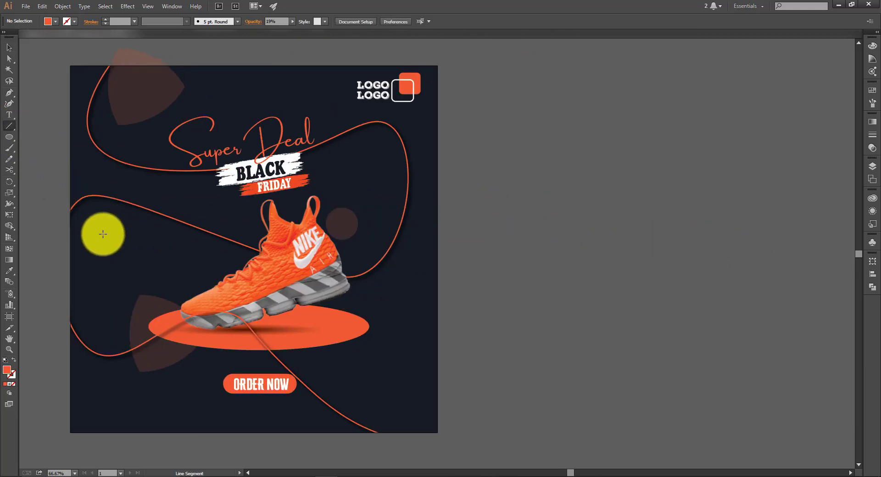
left_click_drag(9, 136, 41, 134)
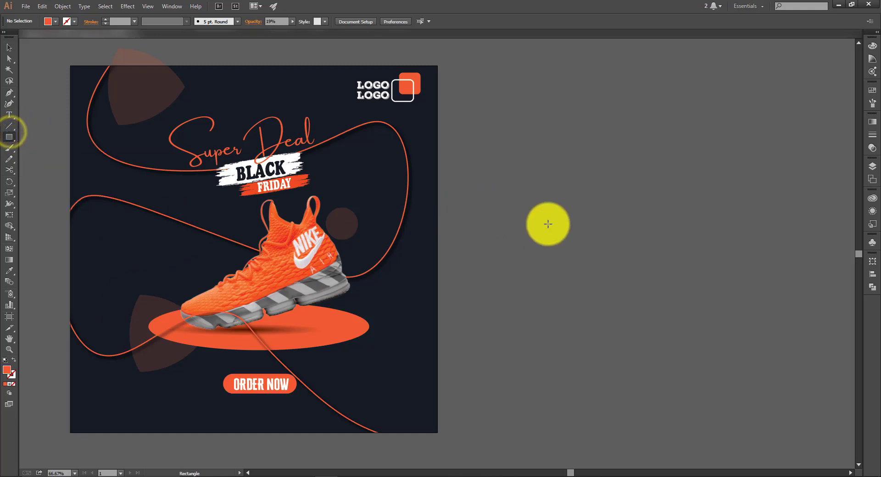
left_click_drag(517, 172, 519, 387)
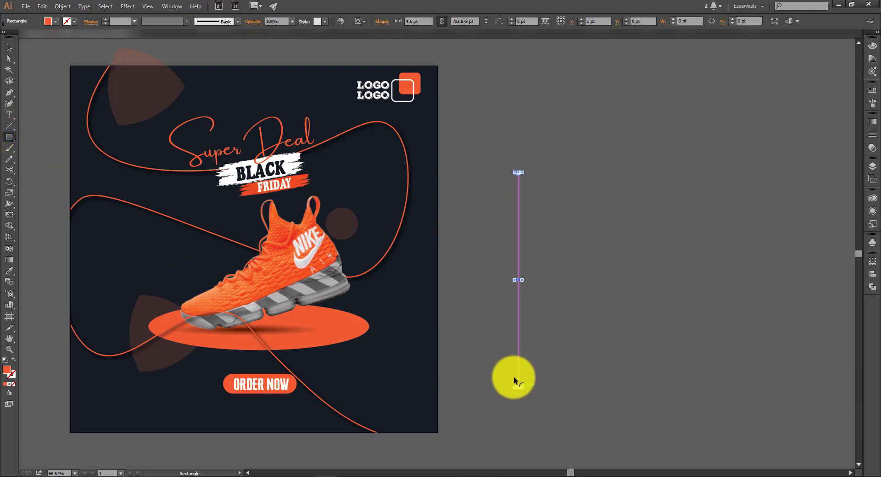
key("i")
left_click(350, 243)
left_click(348, 235)
key("v")
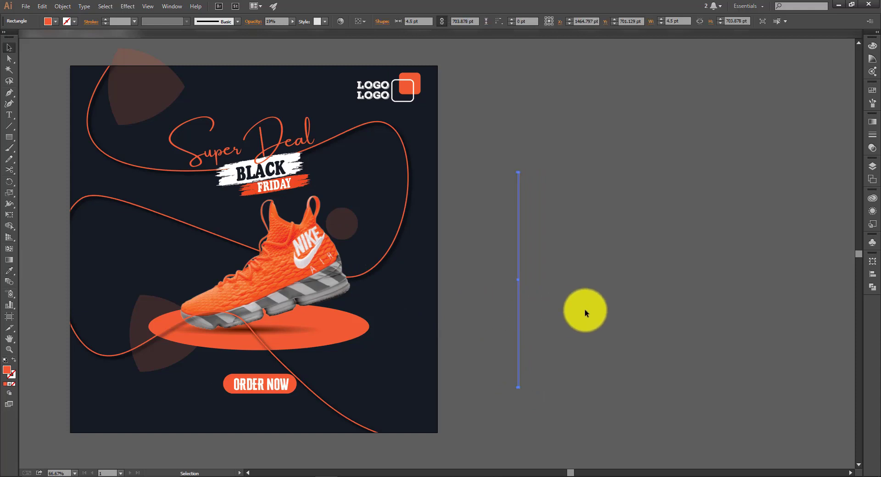
- Duplicate the thin stripe sideways at equal small gaps to build a striped block about three-quarters as wide as it is tall
left_click(584, 309)
left_click_drag(517, 293, 521, 293)
key("ctrl+d")
key("ctrl+d")
key("ctrl+d")
key("ctrl+d")
key("ctrl+d")
key("ctrl+d")
key("ctrl+d")
key("ctrl+d")
key("ctrl+d")
key("ctrl+d")
key("ctrl+d")
key("ctrl+d")
key("ctrl+d")
key("ctrl+d")
key("ctrl+d")
key("ctrl+d")
key("ctrl+d")
key("ctrl+d")
key("ctrl+d")
key("ctrl+d")
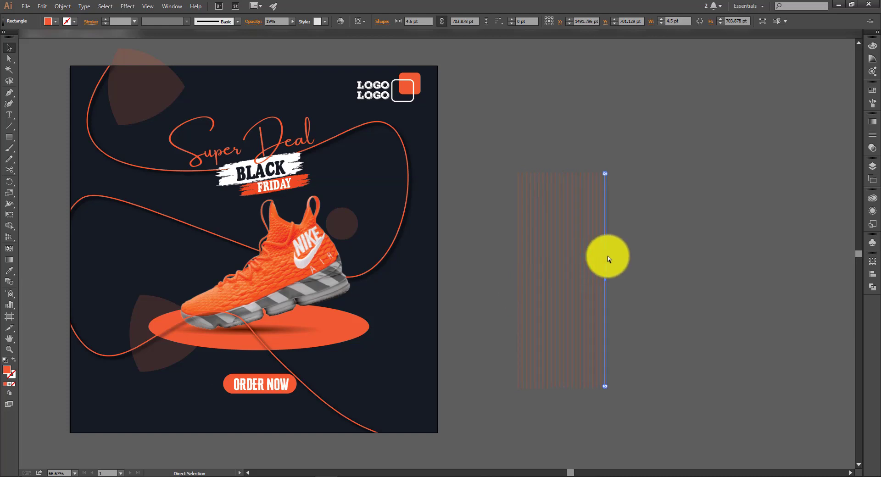
key("ctrl+d")
key("ctrl+d")
key("ctrl+d")
key("ctrl+d")
key("ctrl+d")
key("ctrl+d")
key("ctrl+d")
key("ctrl+d")
key("ctrl+d")
key("ctrl+d")
key("ctrl+d")
key("ctrl+d")
key("ctrl+d")
key("ctrl+d")
key("ctrl+d")
left_click_drag(500, 218, 694, 275)
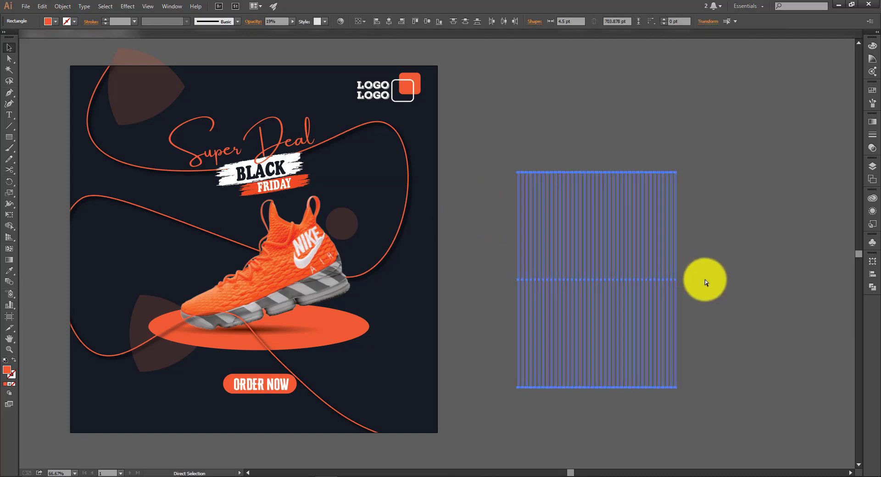
- Move the small faint circle onto the stripes, bring it to the front and enlarge it to about 297 pt
left_click(451, 233)
right_click(560, 251)
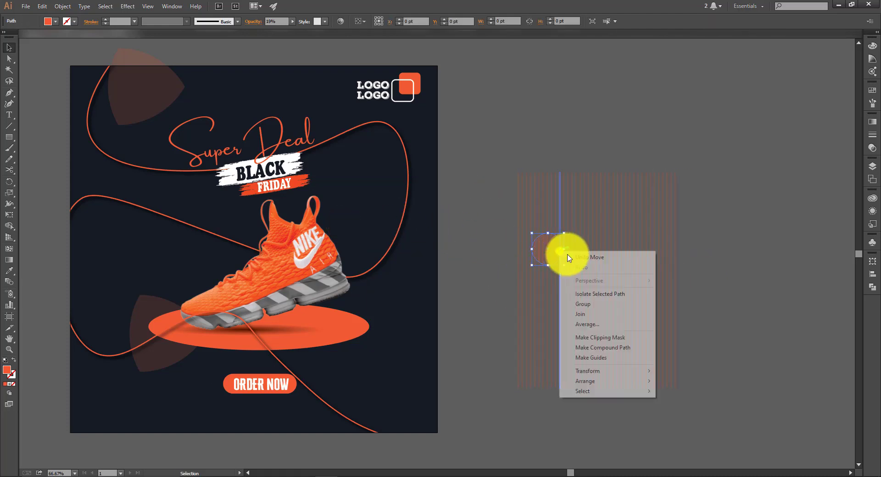
mouse_move(615, 381)
left_click(676, 384)
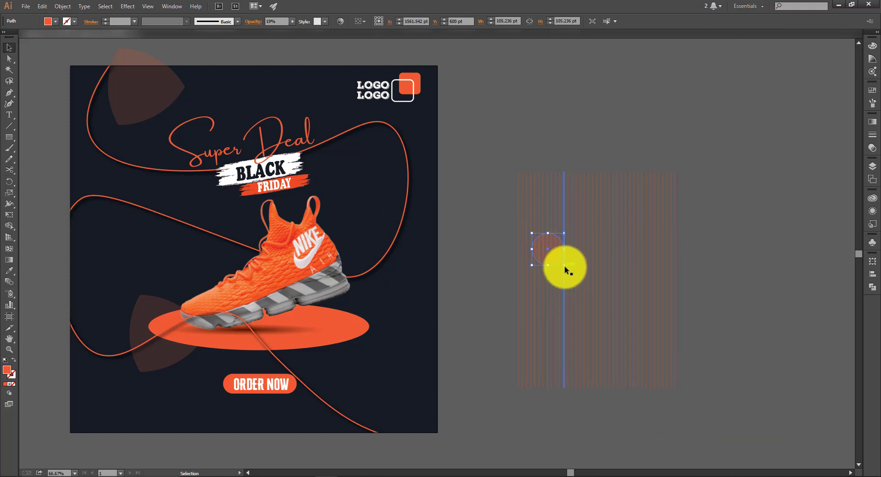
left_click_drag(564, 266, 626, 285)
- Clip the vertical stripes to the circle with a clipping mask
left_click_drag(697, 221, 509, 280)
right_click(592, 280)
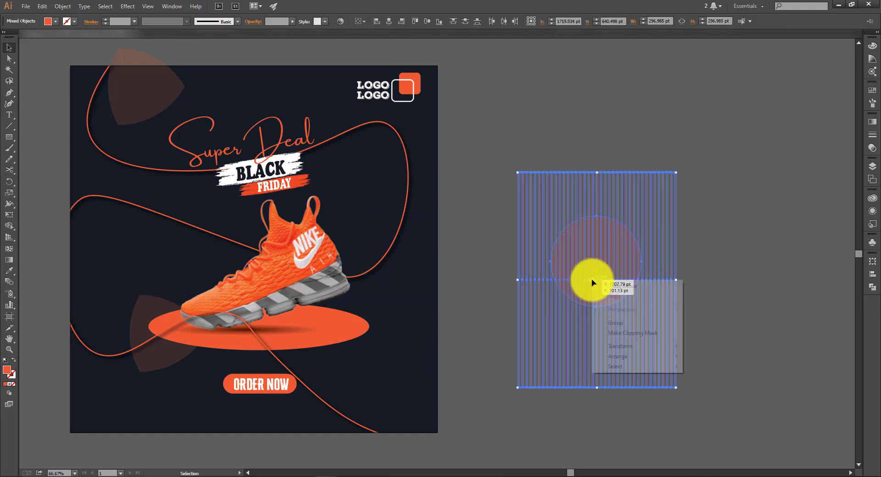
left_click(643, 333)
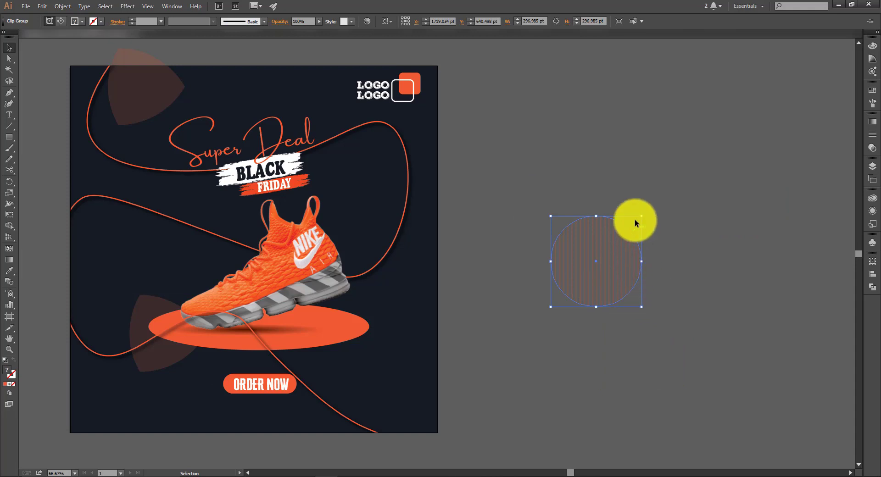
- Shrink the striped circle to about 231 pt, tilt its stripes diagonally and place it behind the shoe's heel
left_click_drag(641, 215, 393, 271)
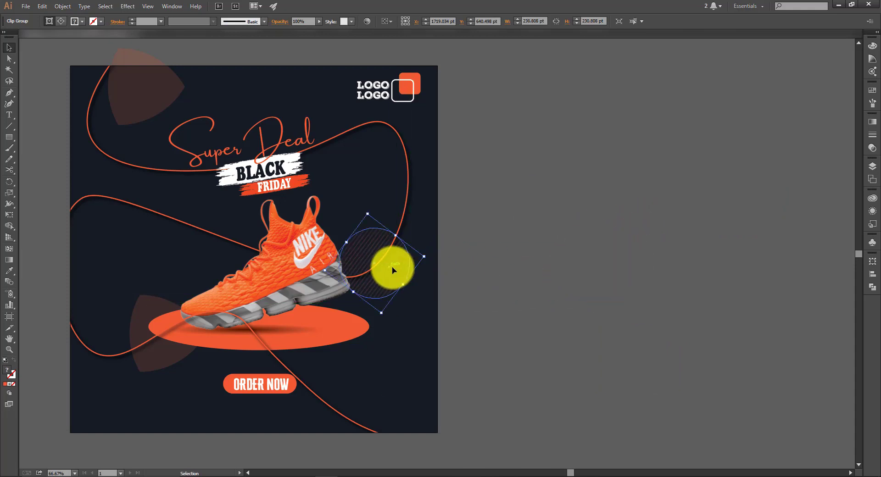
left_click(500, 252)
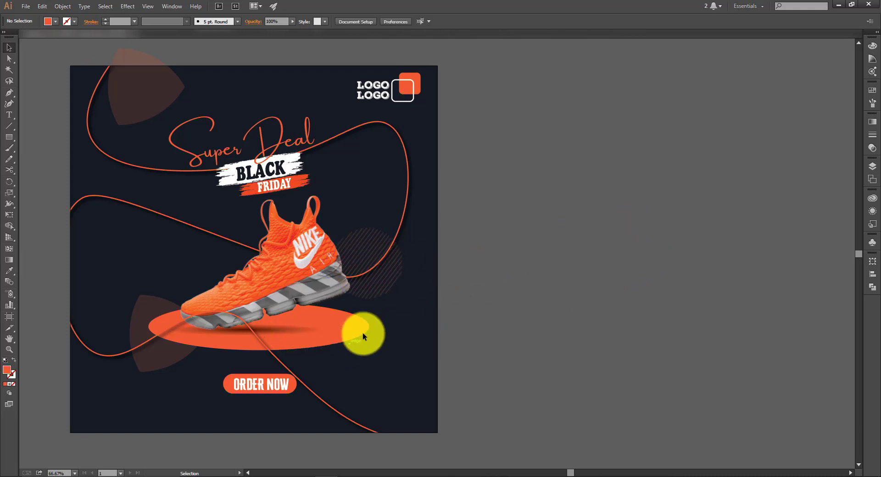
left_click(378, 273)
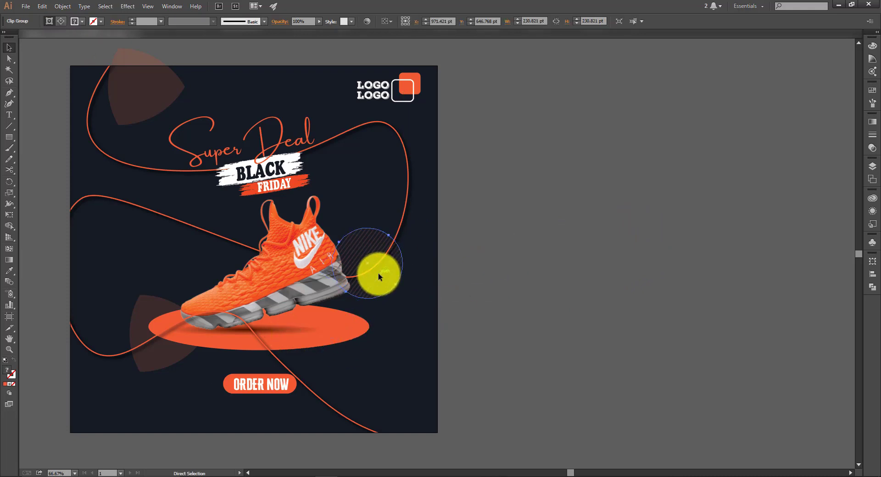
left_click(534, 232)
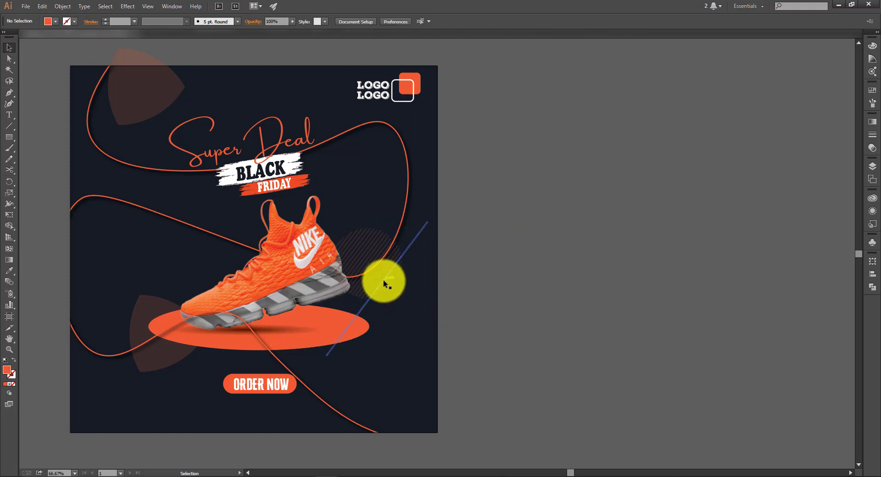
- Place copies of the striped circle over the artboard's lower-right corner and across the middle of its left edge
left_click_drag(384, 278, 403, 334)
left_click(492, 395)
left_click_drag(489, 399, 582, 374)
left_click_drag(549, 411, 162, 205)
left_click(601, 311)
- Unlock all objects and paste a copy of the dark 1200 by 1200 pt background square in place
key("ctrl+minus")
key("ctrl+minus")
key("ctrl+minus")
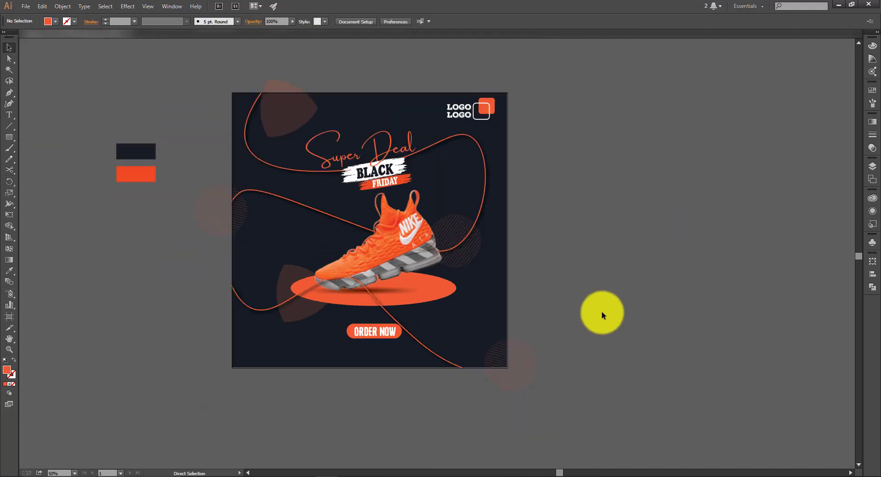
left_click_drag(334, 235, 335, 243)
left_click(311, 340)
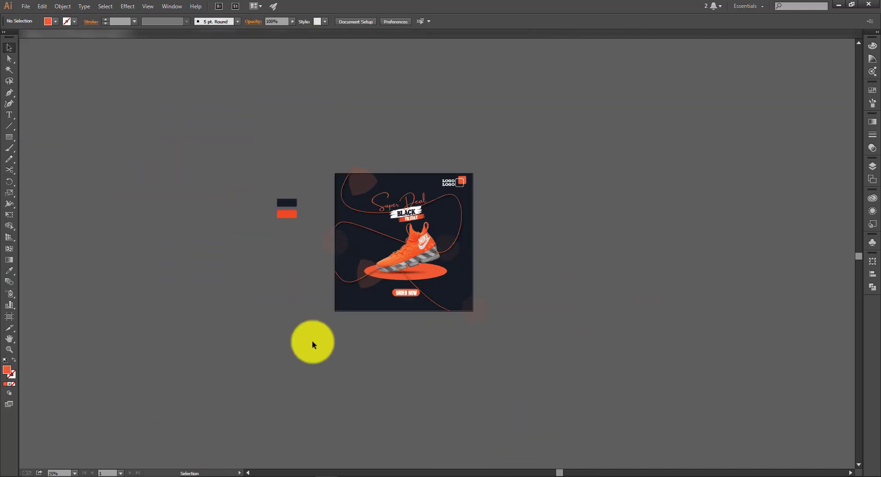
key("ctrl+alt+2")
left_click(347, 312)
key("a")
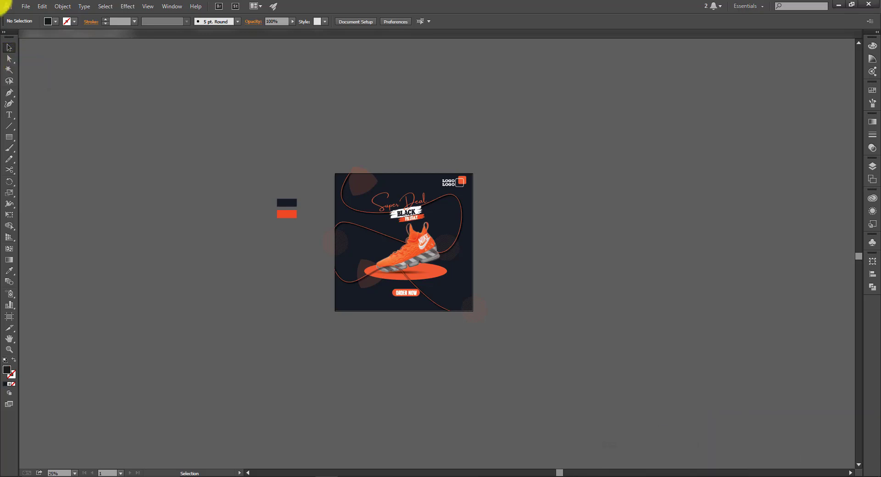
- Bring the copied square to the front and use it as a clipping mask for all the artwork
right_click(449, 283)
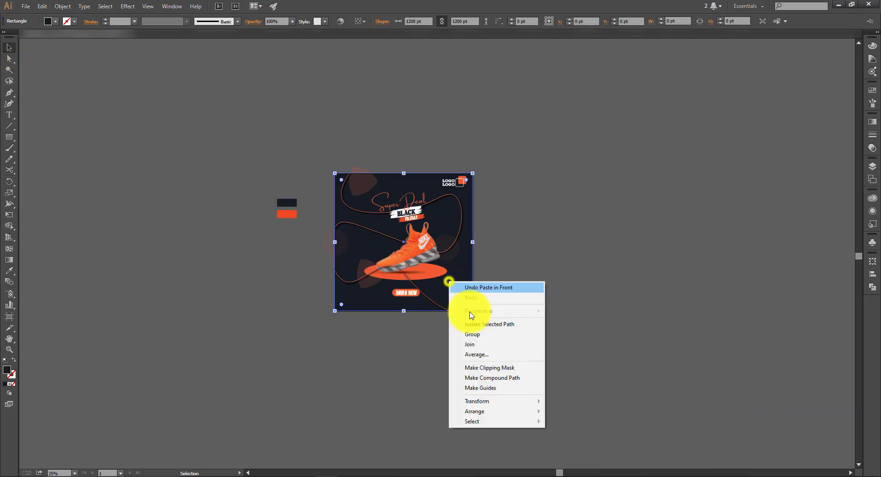
mouse_move(501, 411)
left_click(563, 414)
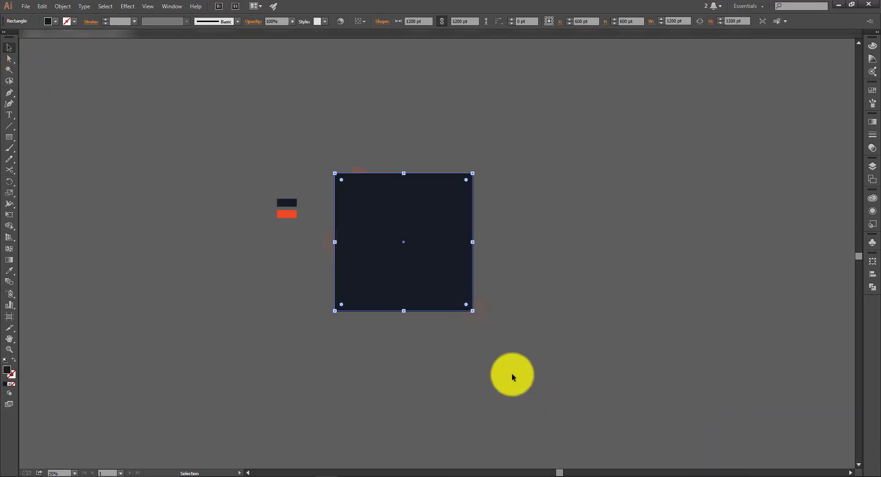
left_click(513, 373)
left_click_drag(344, 358, 332, 355)
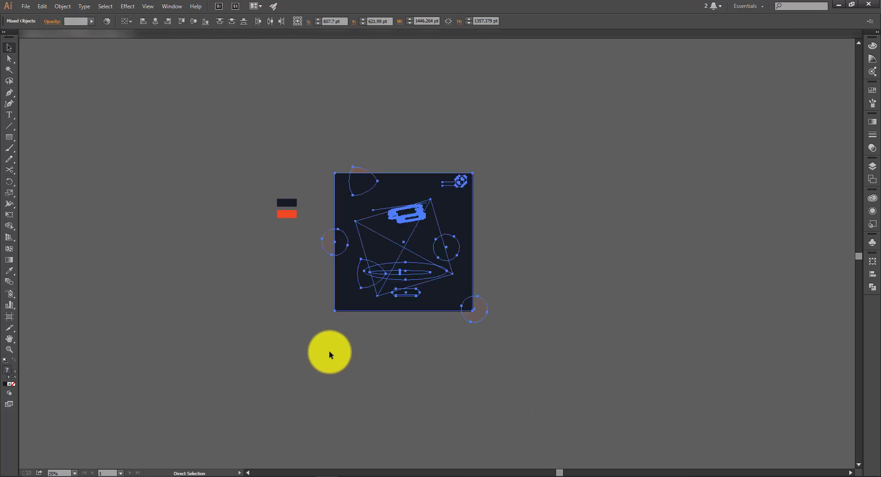
right_click(378, 312)
left_click(409, 369)
left_click(393, 355)
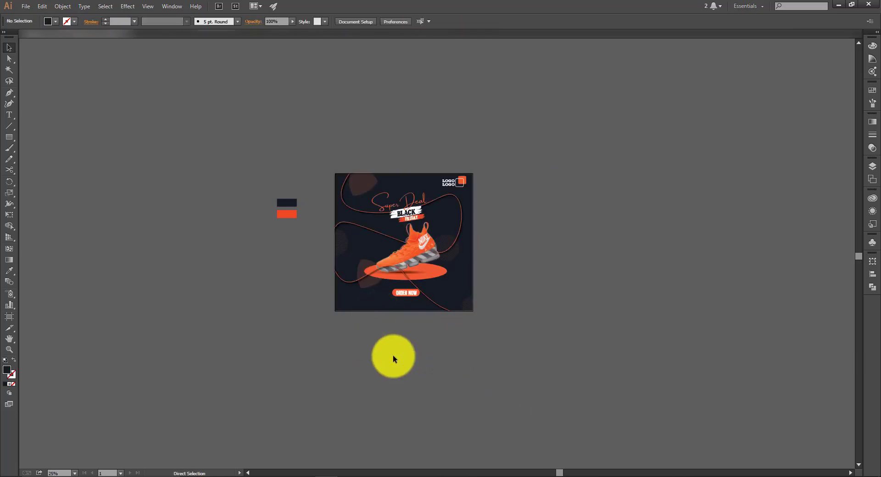
key("ctrl+0")
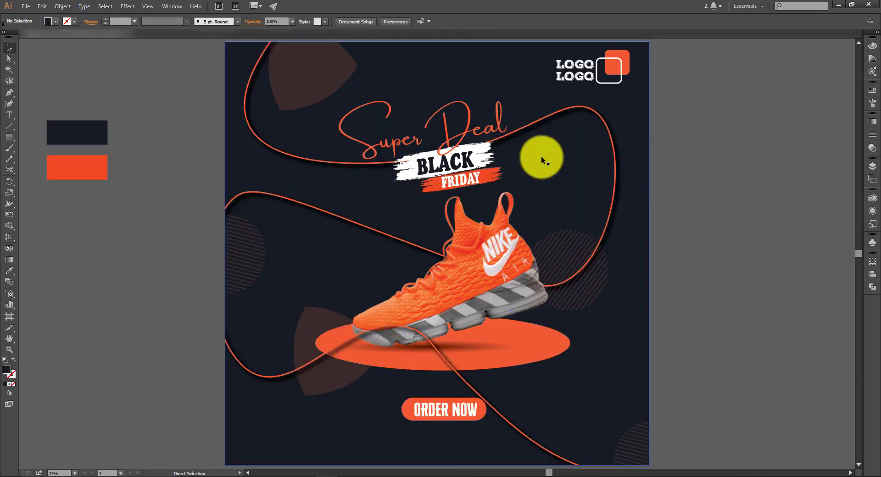
- Add the text "Hurry up" on the empty canvas beside the artboard and set its font to Amsterdam
key("ctrl+minus")
left_click_drag(529, 206, 483, 151)
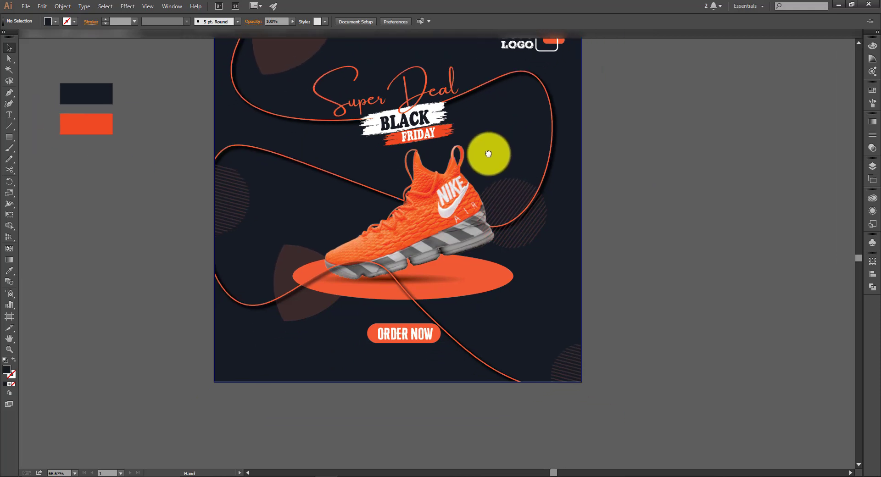
left_click_drag(250, 199, 455, 171)
left_click(9, 114)
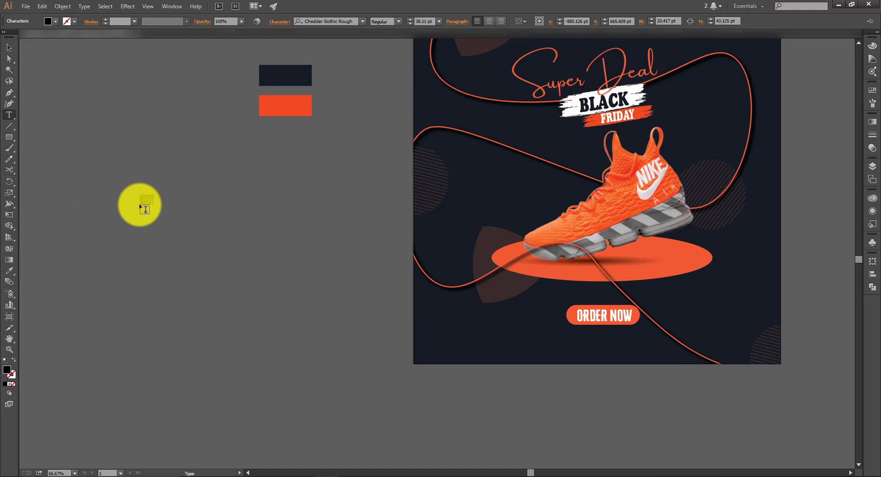
left_click(9, 47)
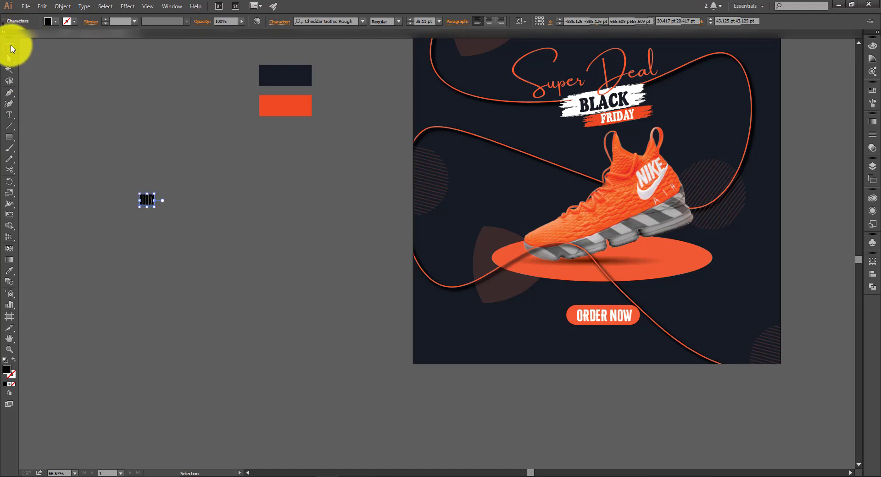
left_click(350, 21)
type("a")
left_click(404, 134)
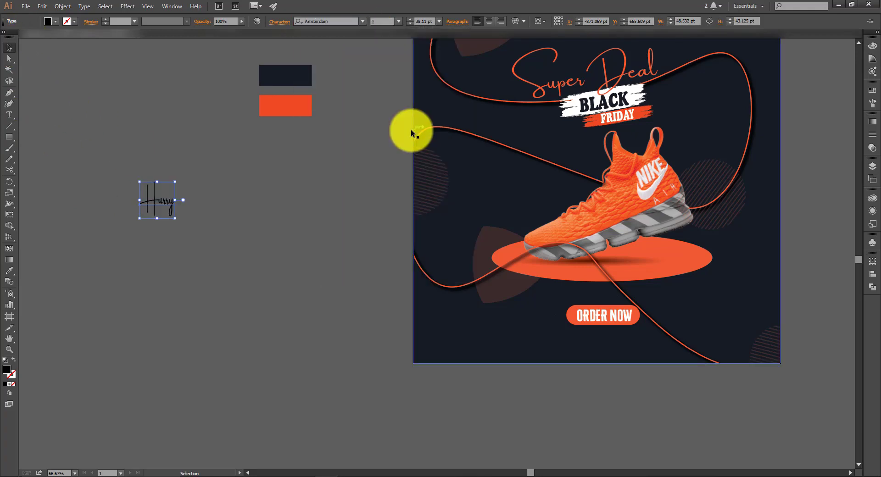
left_click(167, 203)
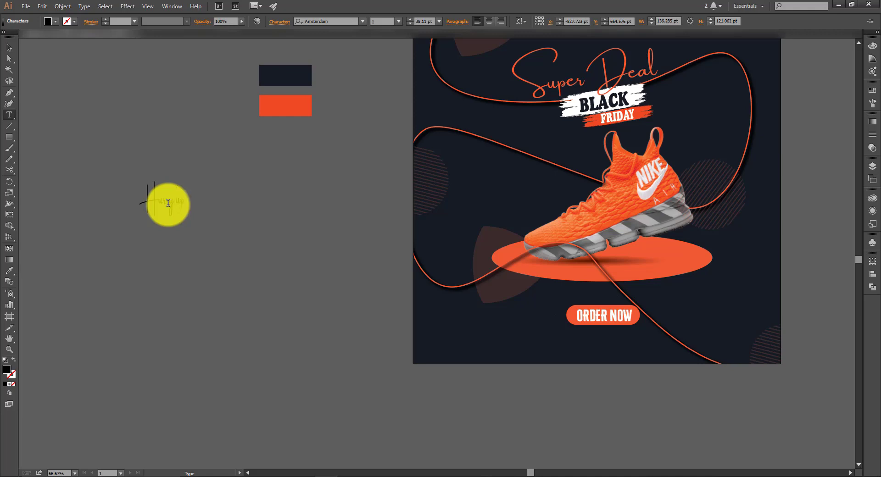
left_click(9, 48)
left_click(142, 94)
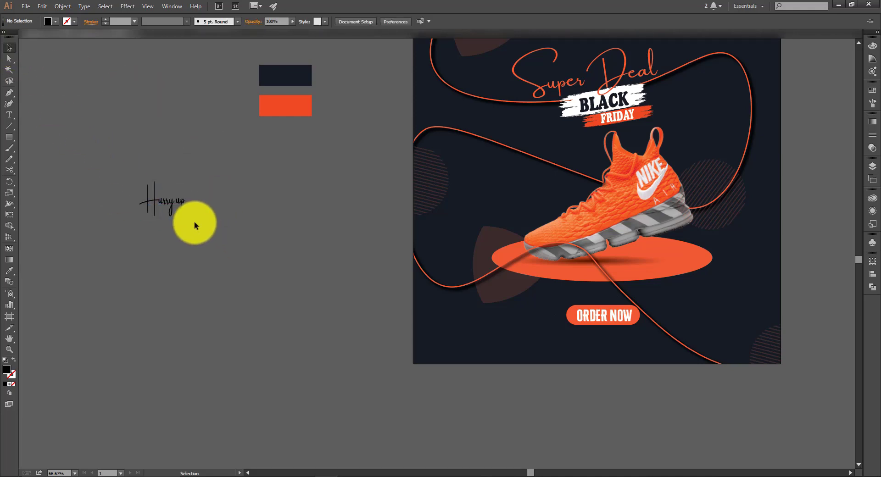
- Duplicate the "Hurry up" text below itself and change the copy's wording to "On All iTems"
left_click_drag(169, 208, 174, 282)
double_click(177, 287)
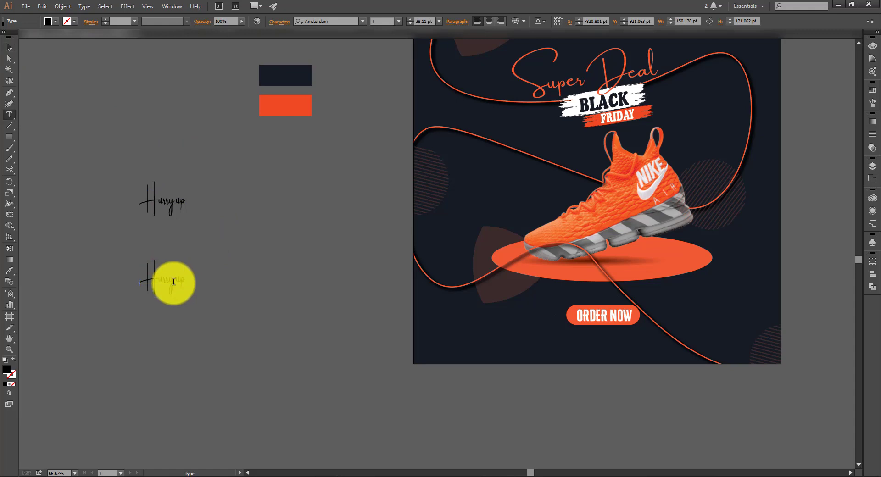
key("ctrl+a")
type("o")
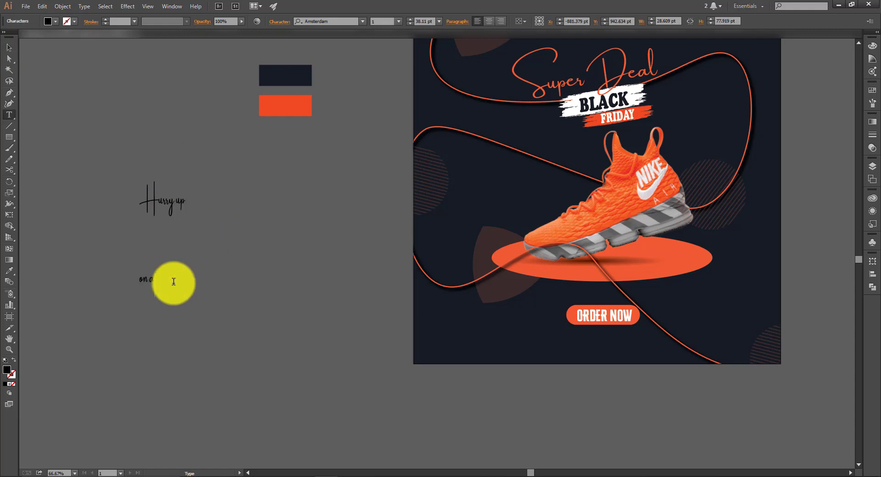
type("O")
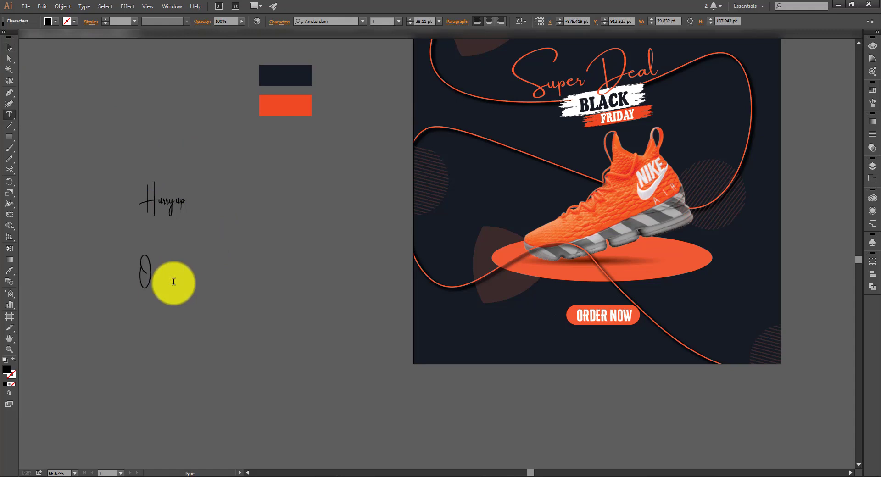
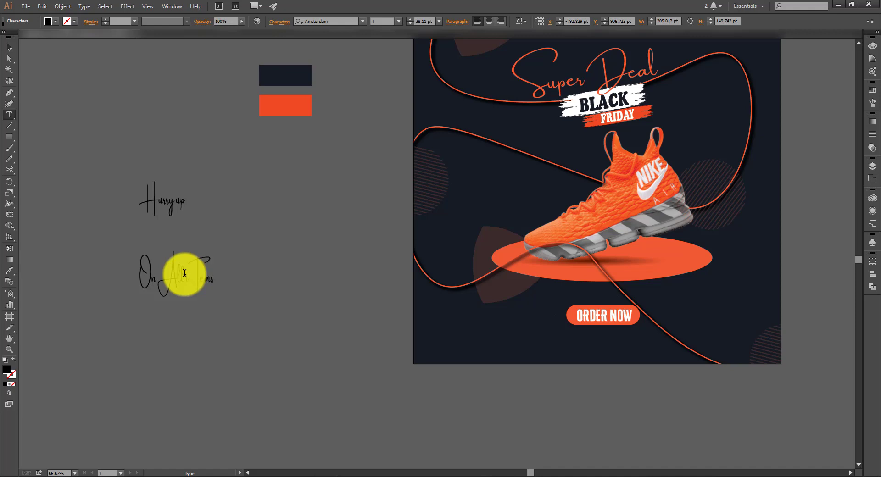
left_click(9, 47)
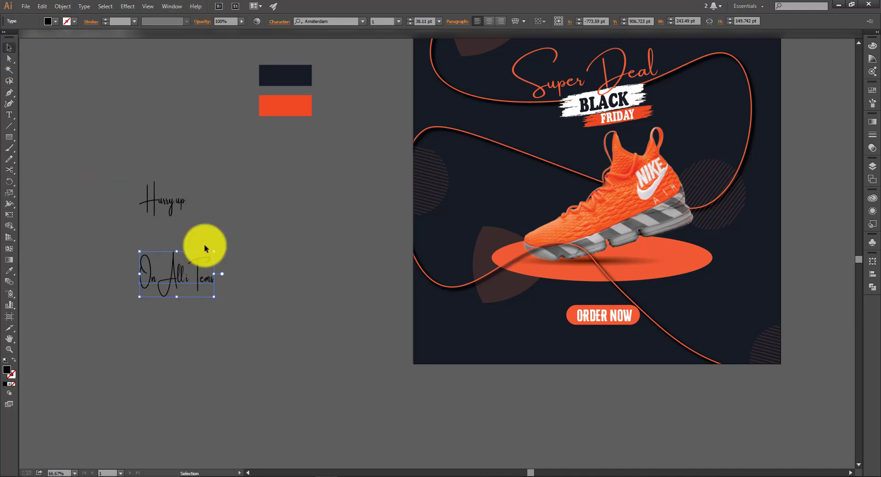
- Color the "Hurry up" text with the orange sampled from the reference swatch
left_click(170, 211)
key("i")
left_click(282, 104)
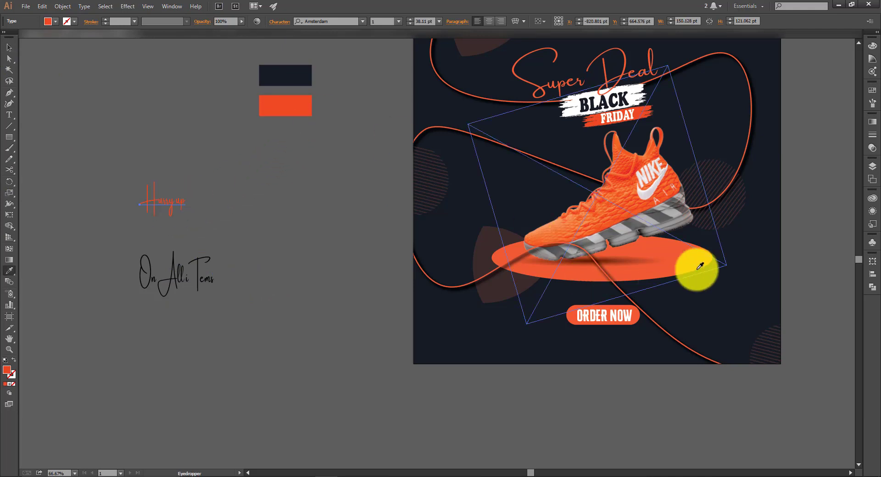
key("v")
left_click(273, 230)
- Fill the "On All iTems" text with white
left_click(201, 274)
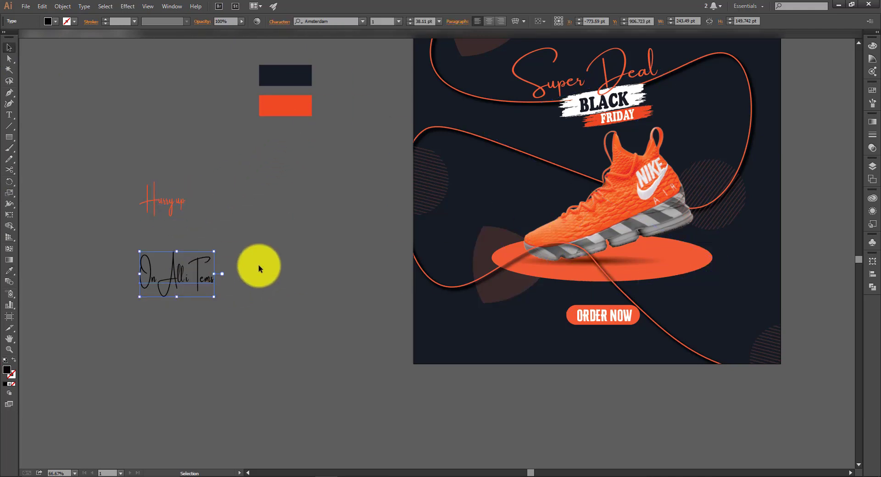
left_click(258, 265)
left_click(173, 290)
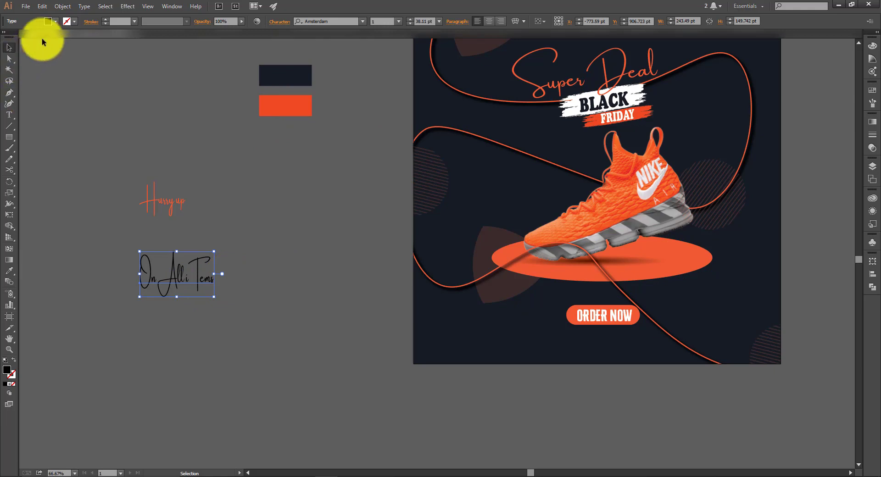
left_click(54, 22)
left_click(23, 35)
left_click(176, 201)
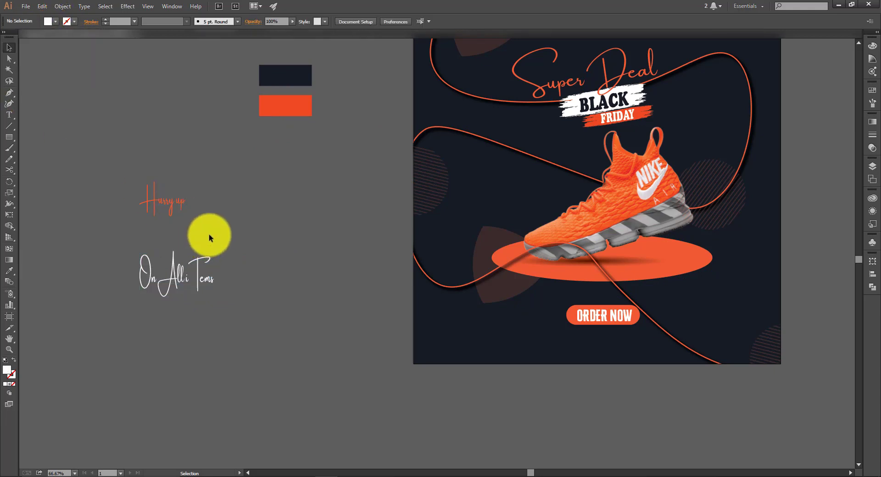
- Shrink the "On All iTems" text to about the width of "Hurry up" and move it closer beneath that line
left_click(198, 285)
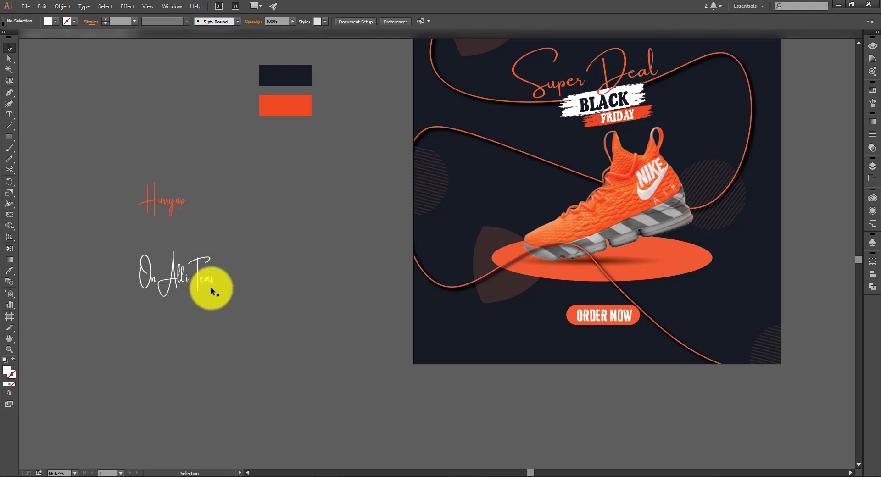
left_click_drag(212, 298, 202, 249)
left_click(200, 260)
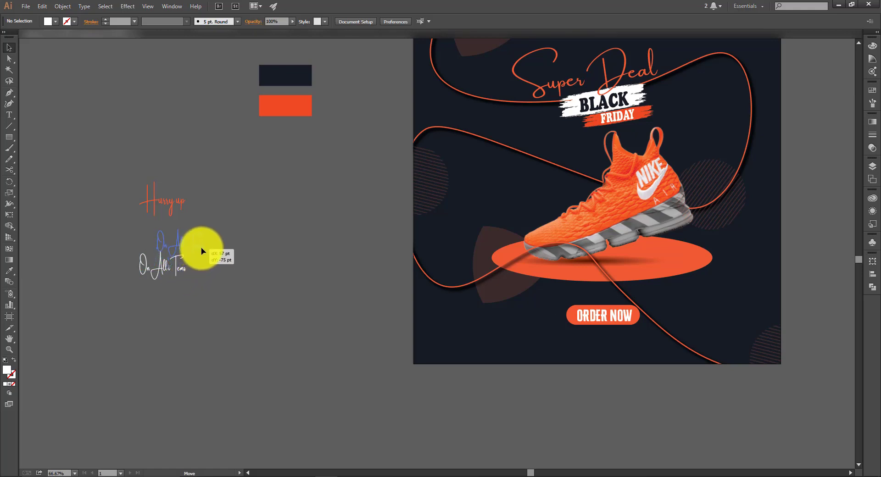
left_click(164, 210)
- Add the text "40%" beside "Hurry up" and set its font to Algerian
left_click(10, 114)
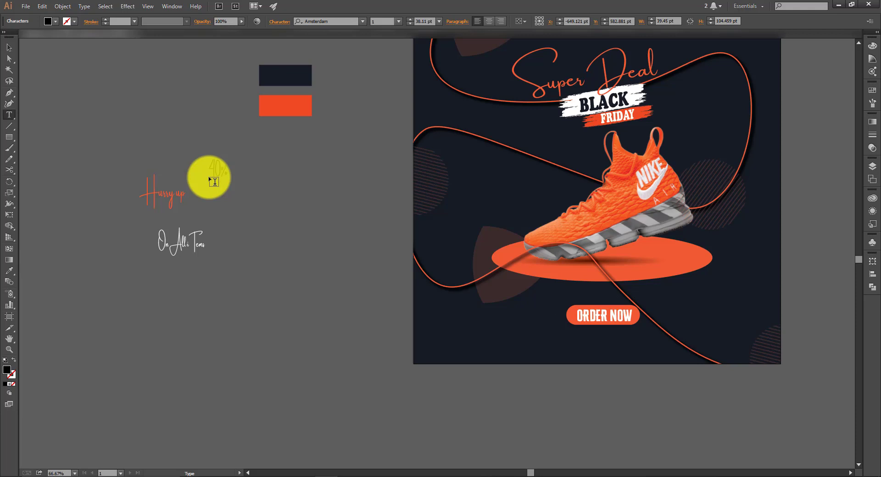
left_click(9, 48)
left_click(333, 21)
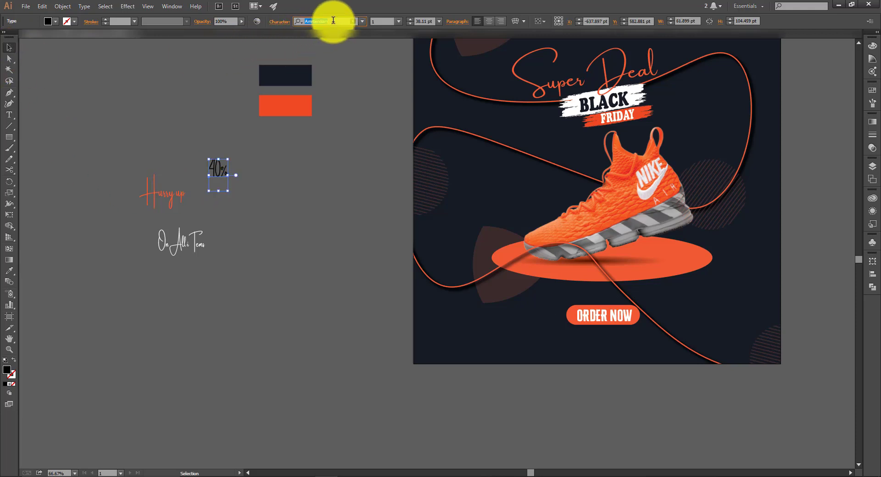
left_click(361, 21)
left_click(415, 115)
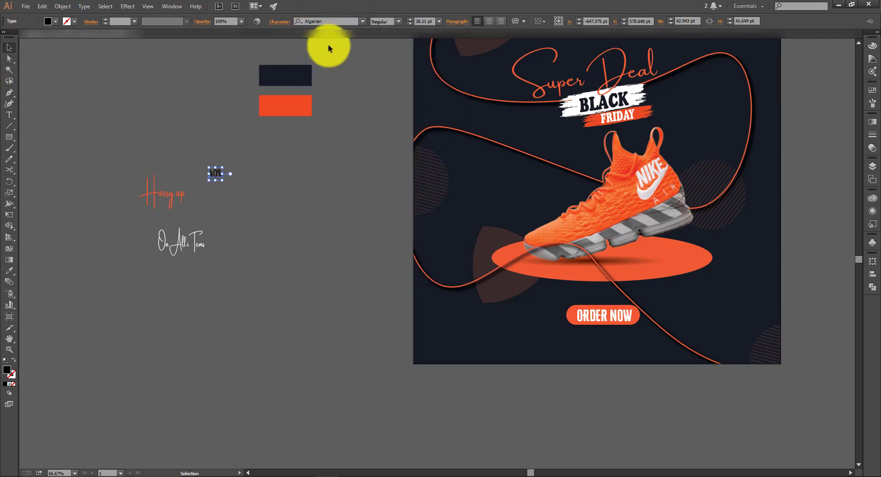
- Try the Nexa Rust Slab Black Shadow and Bebas Neue fonts on the "40%" text
left_click(336, 22)
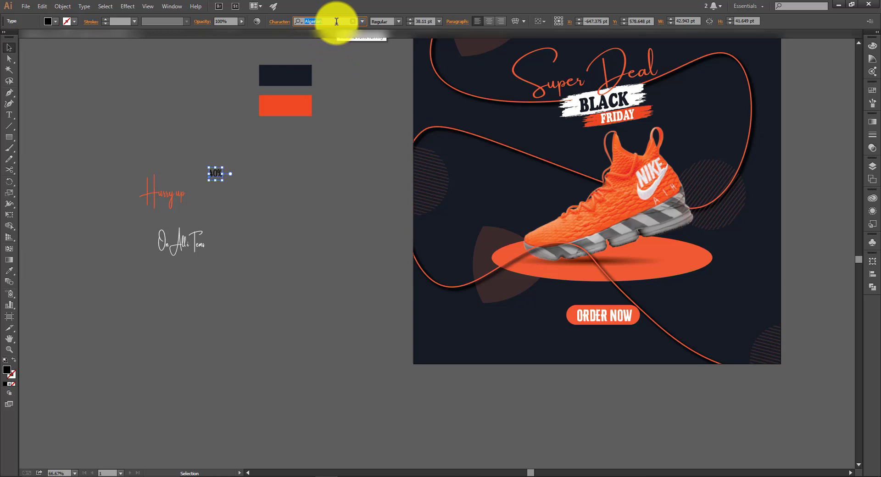
type("ne")
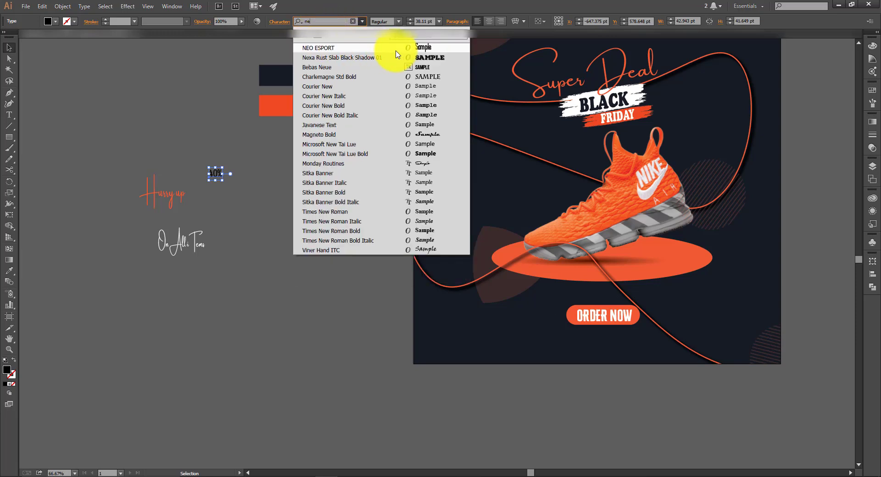
left_click(397, 59)
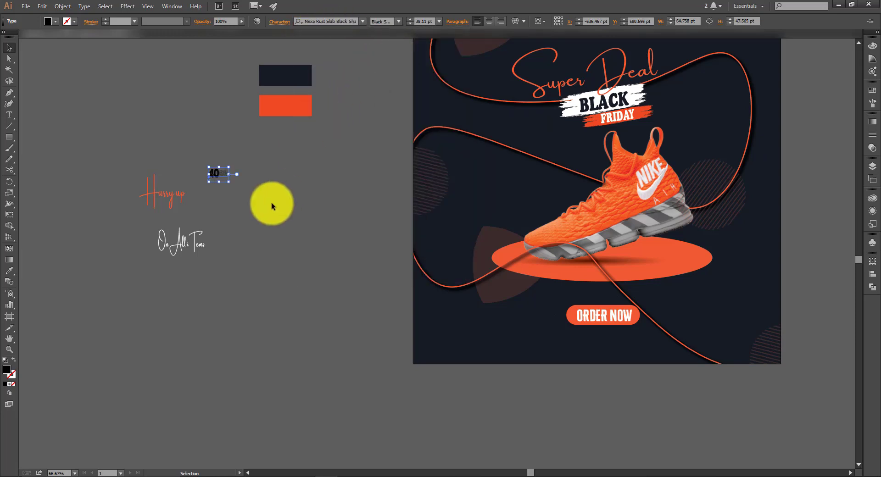
left_click(343, 20)
type("be")
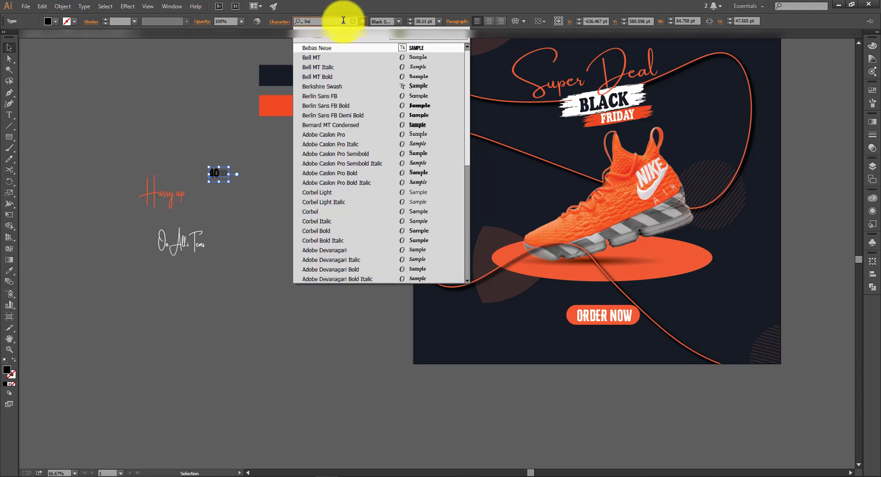
left_click(429, 47)
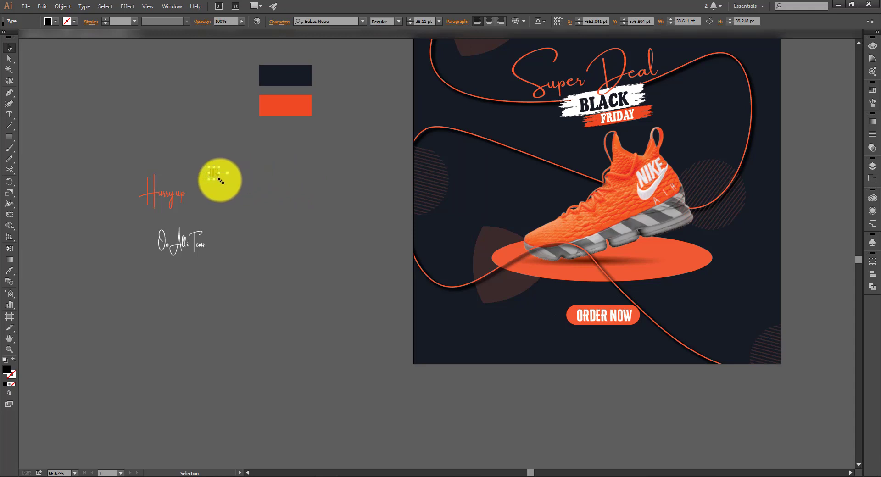
- Enlarge "40%" to about 181 pt and arrange "Hurry up" above it and "On All iTems" below it
left_click_drag(220, 181, 147, 199)
left_click_drag(160, 196, 232, 173)
left_click(154, 160)
left_click(149, 179)
left_click(255, 226)
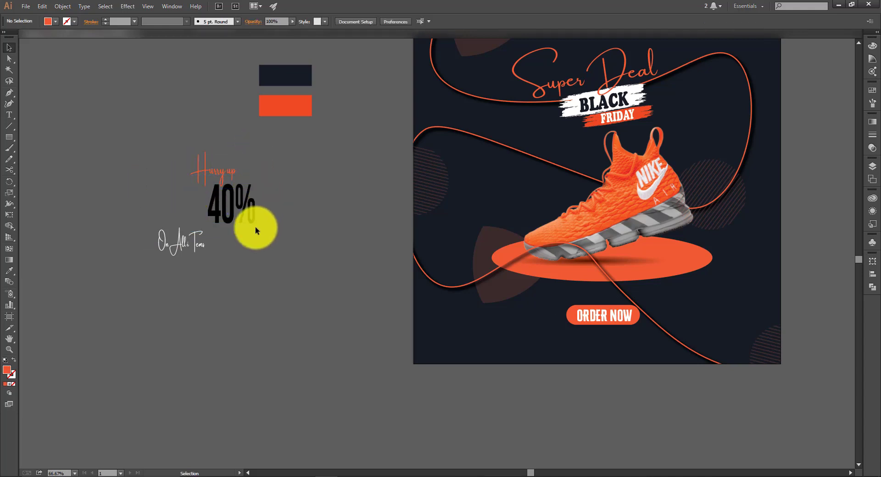
left_click_drag(185, 245, 240, 279)
left_click(132, 206)
- Change the font of the "40%" text to Cooper Black
left_click(236, 202)
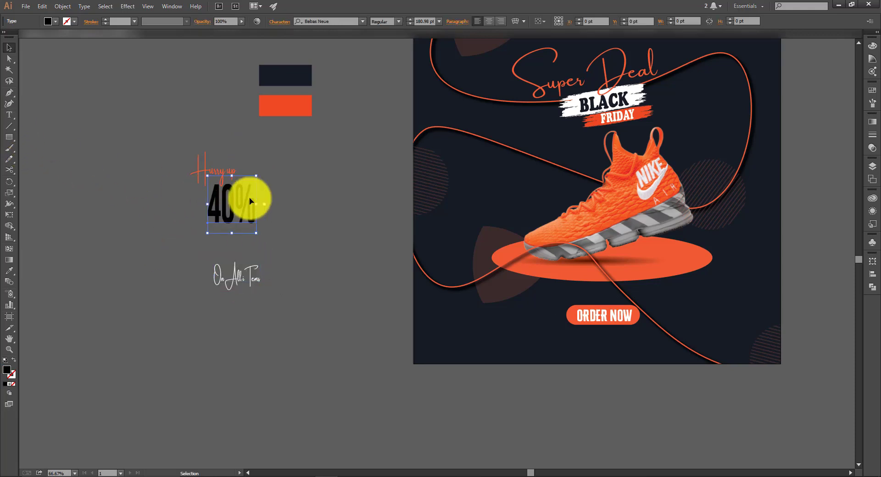
left_click(645, 114)
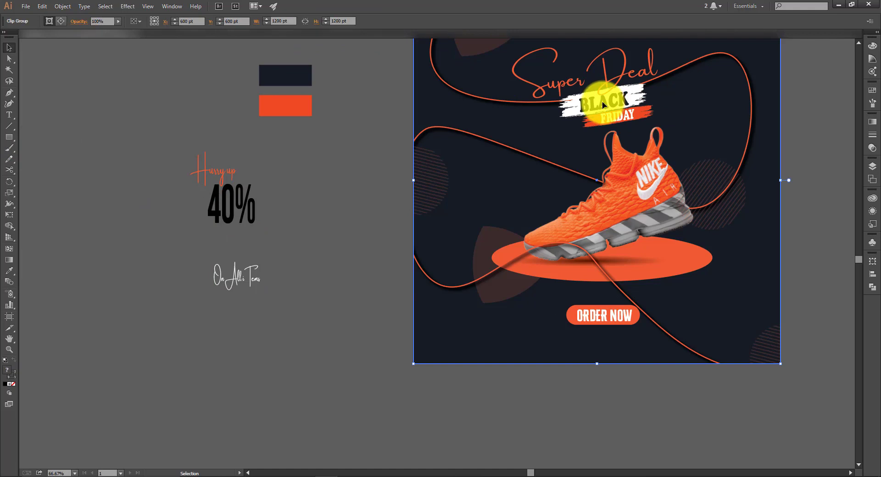
left_click(222, 216)
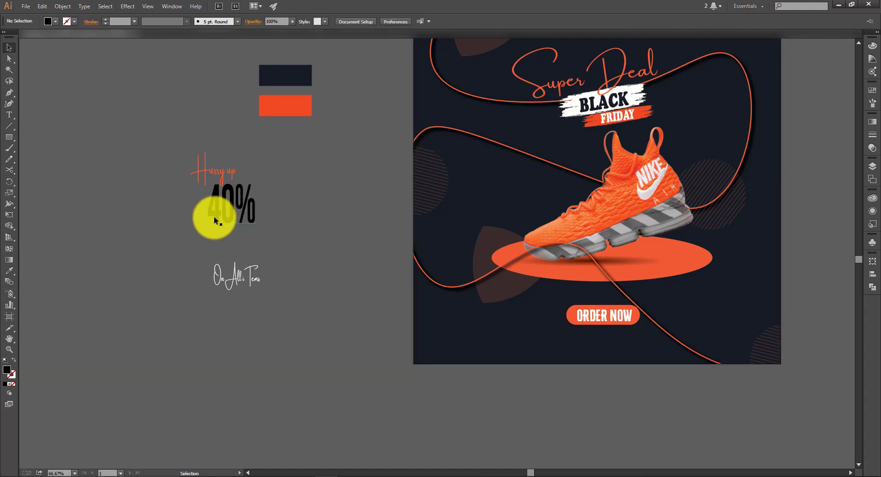
type("copp")
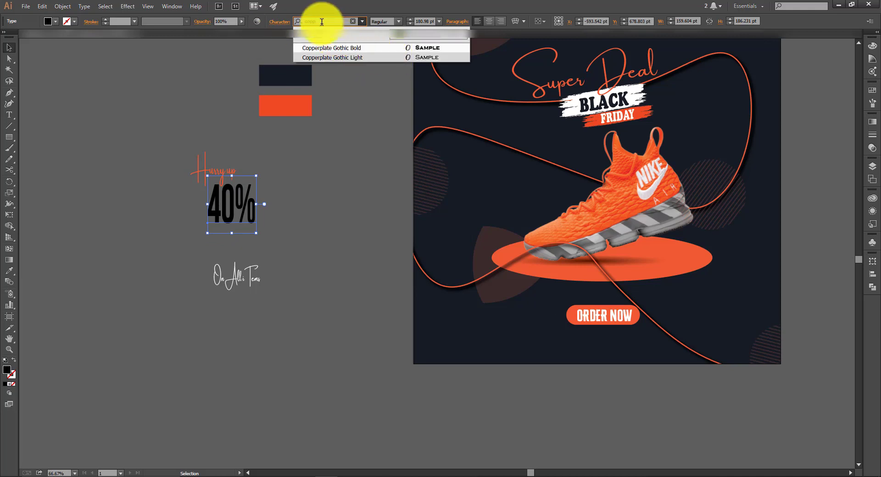
key("BackSpace")
key("BackSpace")
type("op")
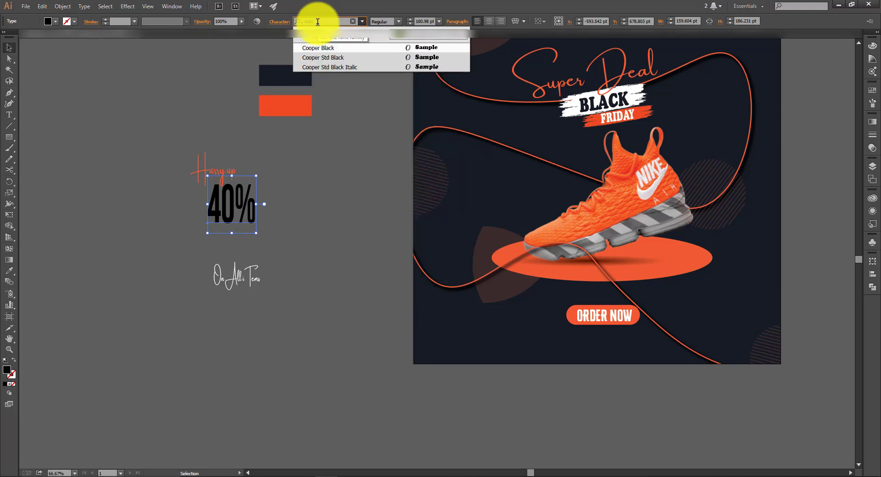
left_click(415, 44)
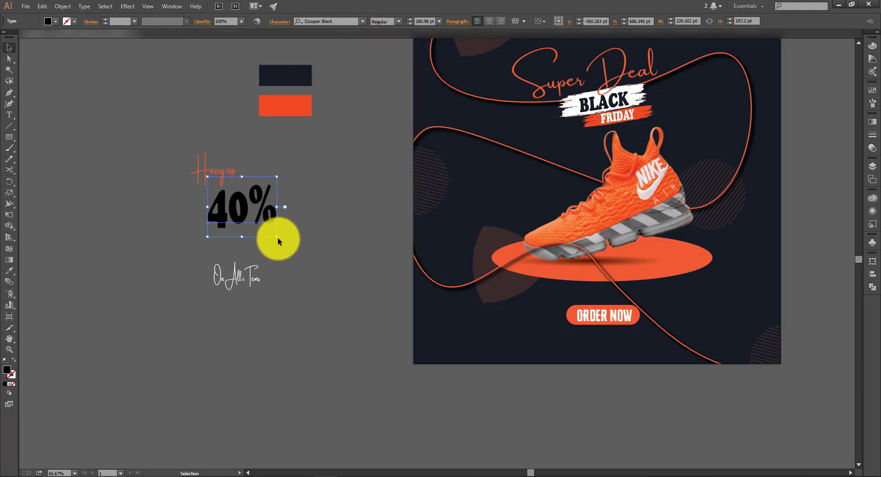
- Undo a trial resize of "40%" and move the text up slightly so it sits tight under "Hurry up"
left_click_drag(277, 237, 259, 232)
key("ctrl+z")
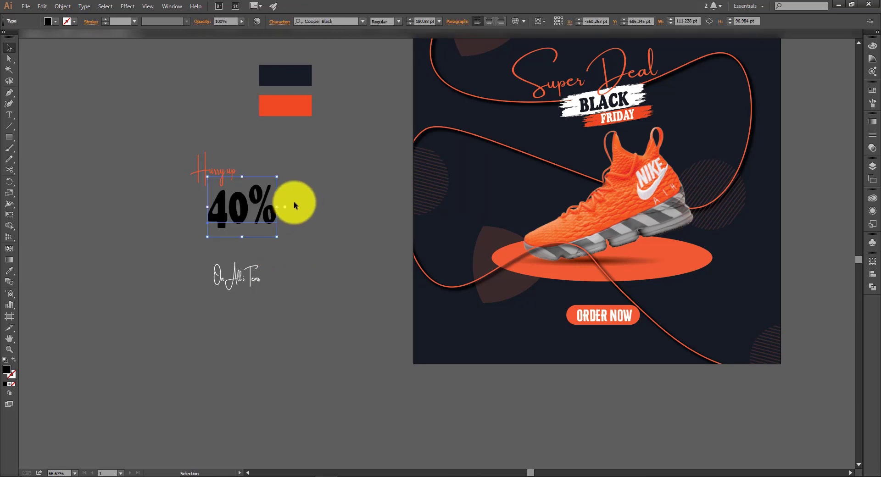
left_click_drag(234, 205, 226, 193)
left_click(294, 176)
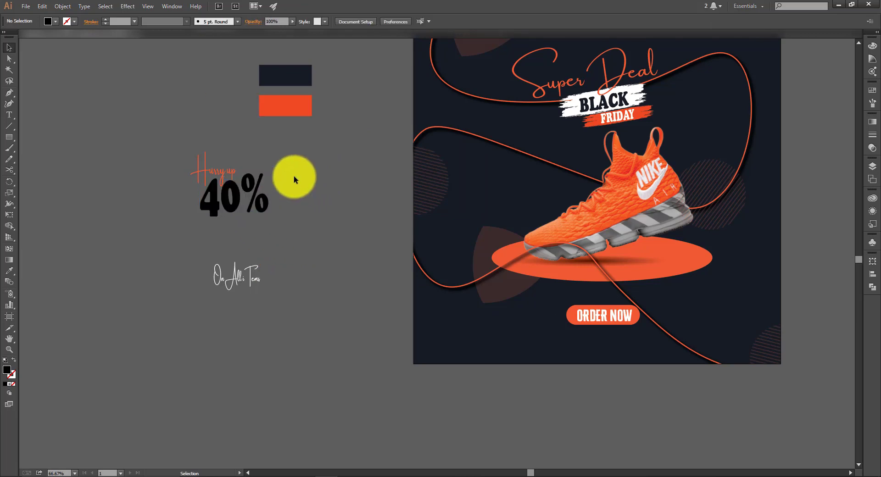
left_click(243, 202)
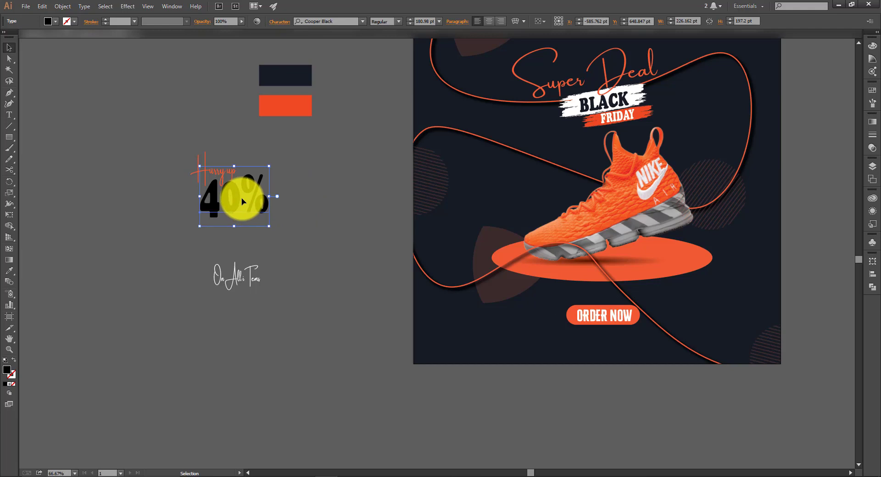
- Fill the "40%" text with white, duplicate it below and change the copy's wording to "OFF"
left_click(49, 21)
left_click(23, 39)
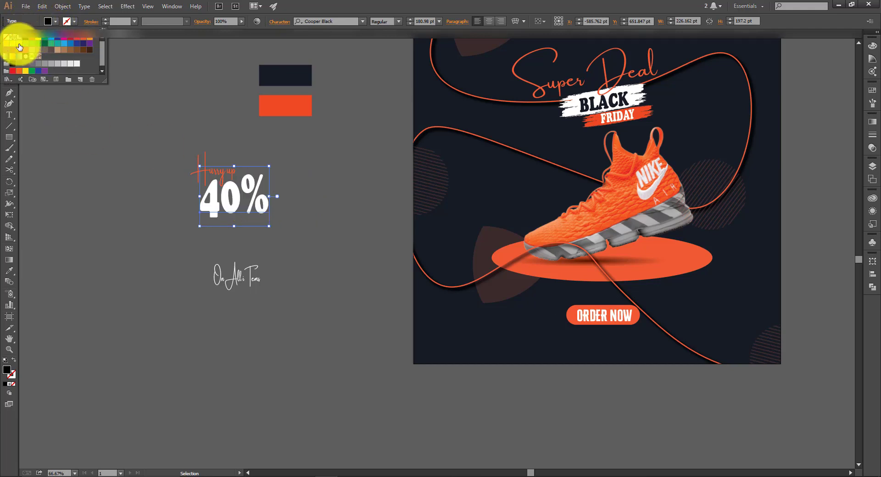
left_click_drag(240, 205, 295, 241)
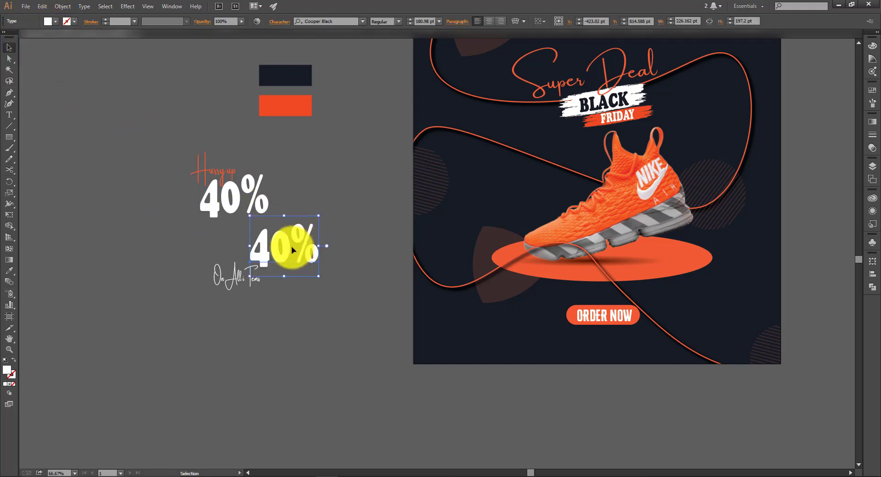
double_click(293, 249)
type("OFF")
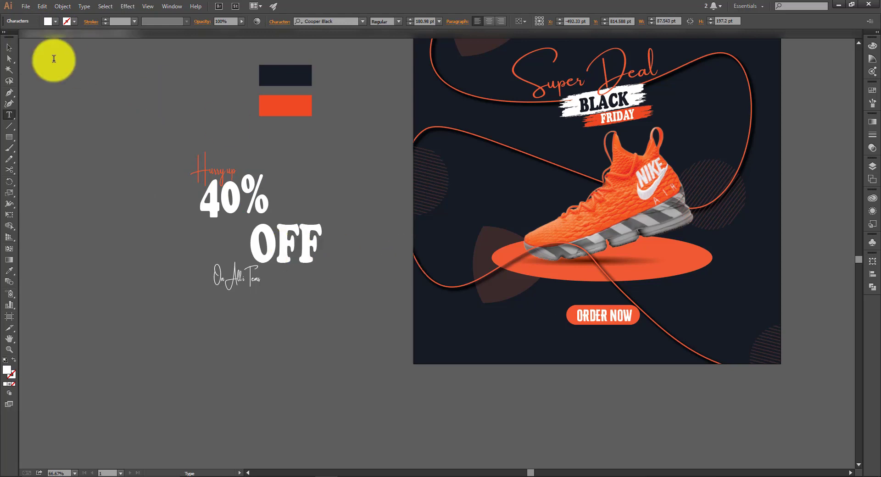
- Recolor "OFF" with the orange of the ellipse under the shoe, scale it down and set it right beside "40%"
left_click(10, 58)
key("i")
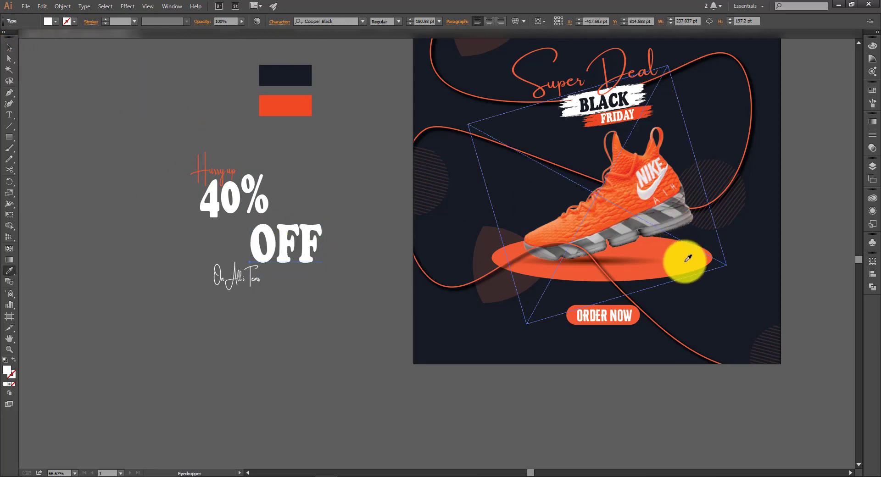
left_click(683, 261)
key("v")
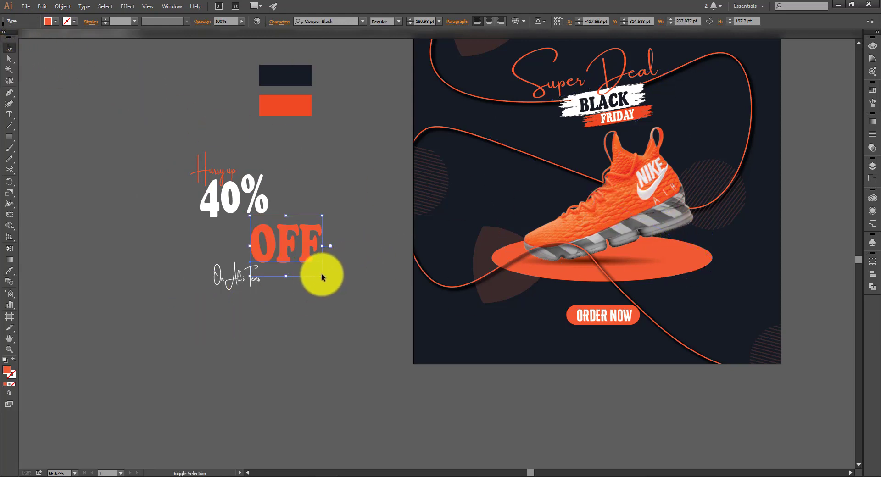
left_click_drag(322, 275, 289, 203)
- Move "On All iTems" up close beneath "40%" and group all the offer texts
left_click(255, 280)
left_click(259, 288)
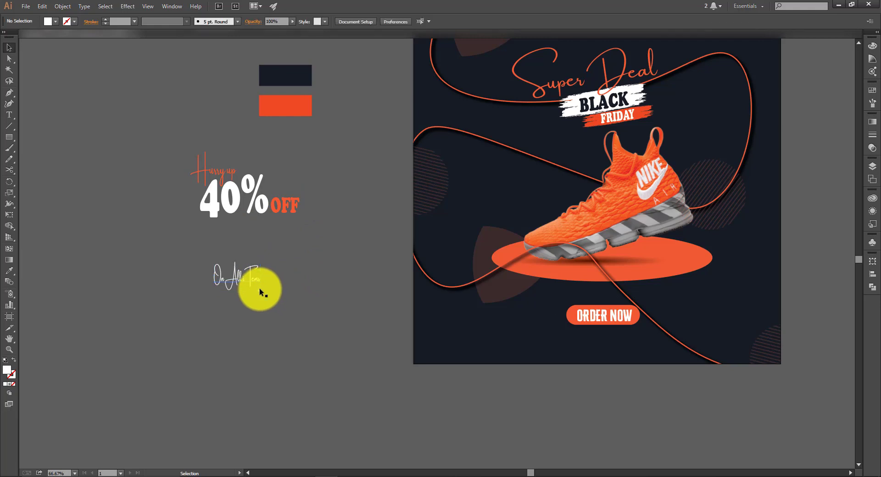
left_click(258, 280)
left_click_drag(261, 290, 188, 265)
left_click(325, 178)
key("ctrl+g")
- Bring the offer group to the front, scale it down and place it on the artboard to the right of the orange ellipse
right_click(286, 203)
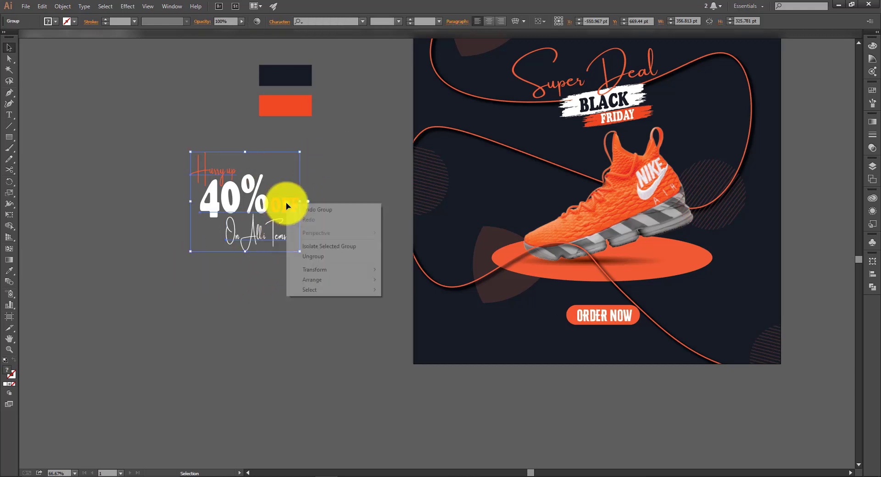
mouse_move(321, 279)
left_click(399, 281)
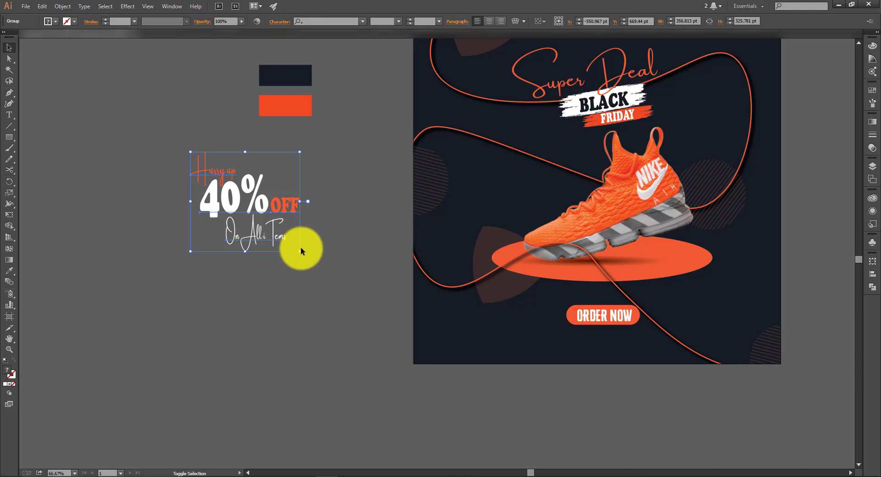
left_click_drag(301, 250, 744, 247)
left_click(228, 384)
key("ctrl+0")
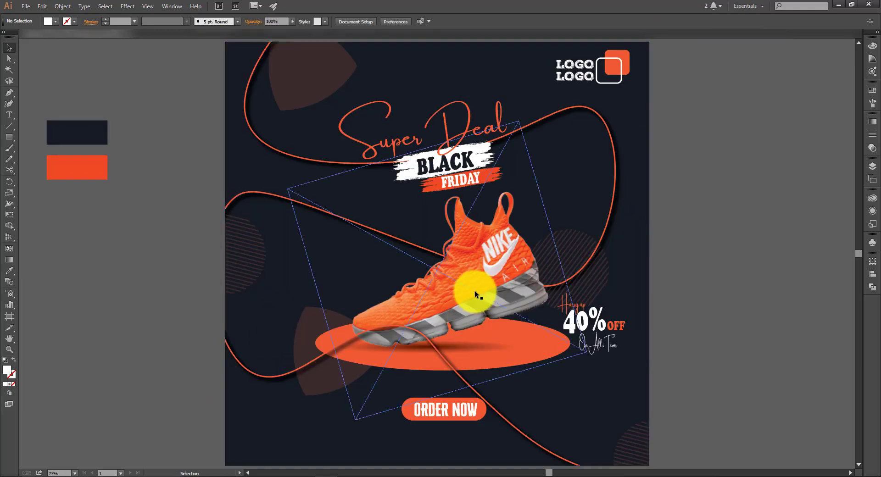
left_click(603, 317)
left_click(656, 293)
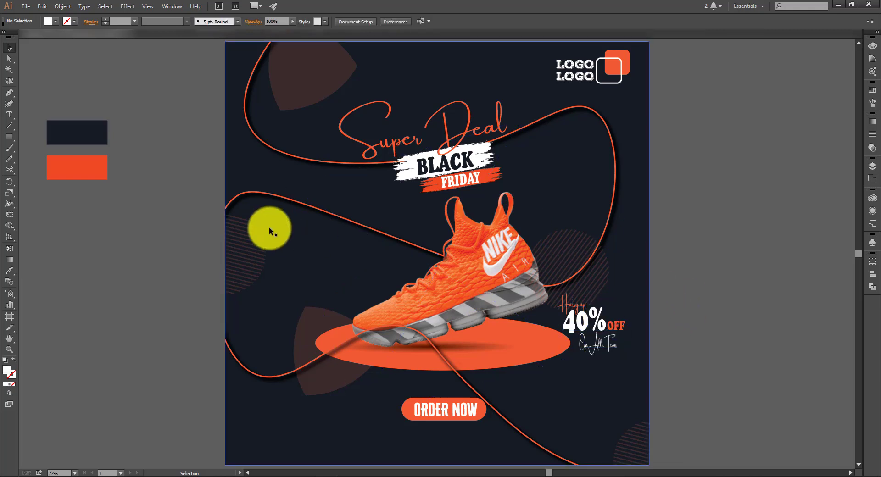
- Draw a small white circle outside the artboard beside the color swatches and scale it to about 11 pt in diameter
left_click_drag(8, 137, 44, 162)
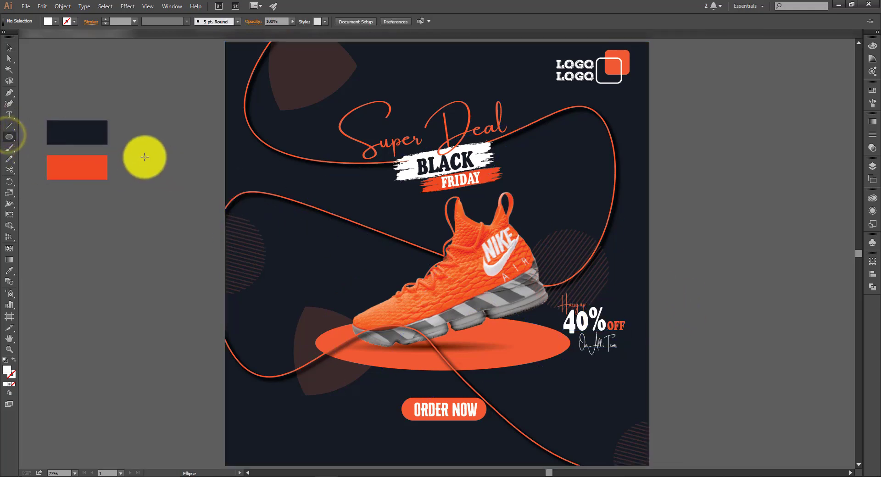
left_click_drag(147, 155, 244, 219)
left_click(8, 48)
left_click(146, 158)
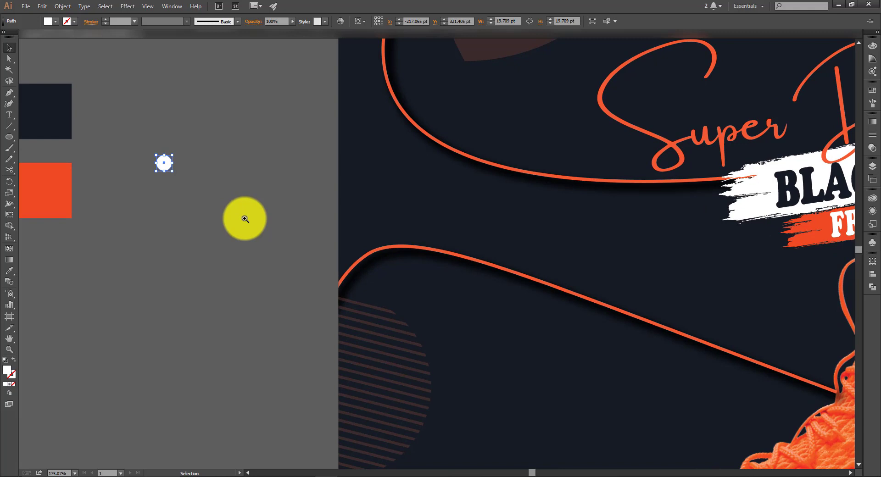
left_click_drag(172, 172, 170, 198)
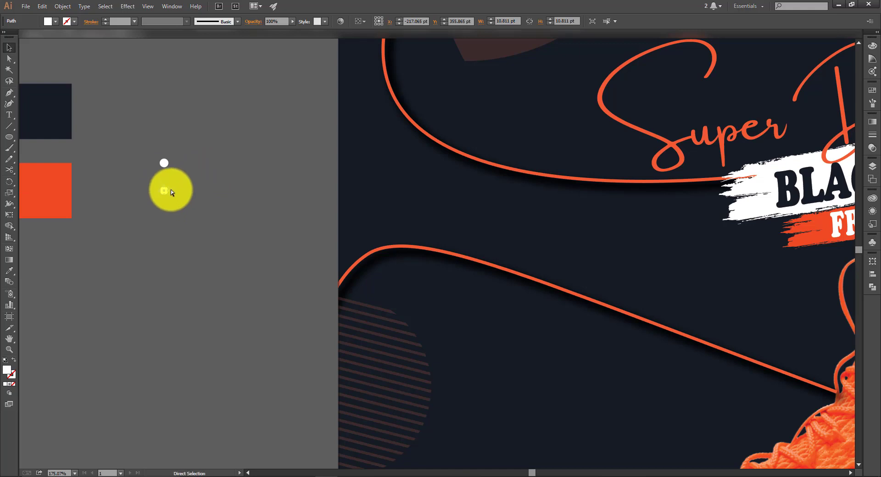
- Duplicate the small white circle just below itself and repeat the copy into a vertical column of 15 evenly spaced dots
key("ctrl+z")
left_click_drag(168, 169, 161, 183)
key("ctrl+z")
left_click(175, 169)
left_click(165, 164)
left_click(175, 163)
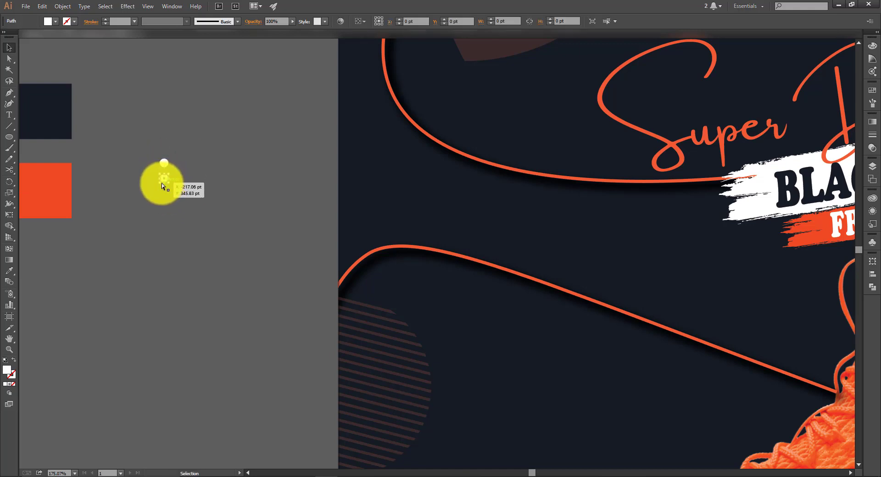
key("ctrl+d")
key("ctrl+d")
key("ctrl+d")
key("ctrl+d")
key("ctrl+d")
key("ctrl+d")
key("ctrl+d")
key("ctrl+d")
key("ctrl+d")
key("ctrl+d")
key("ctrl+d")
key("ctrl+d")
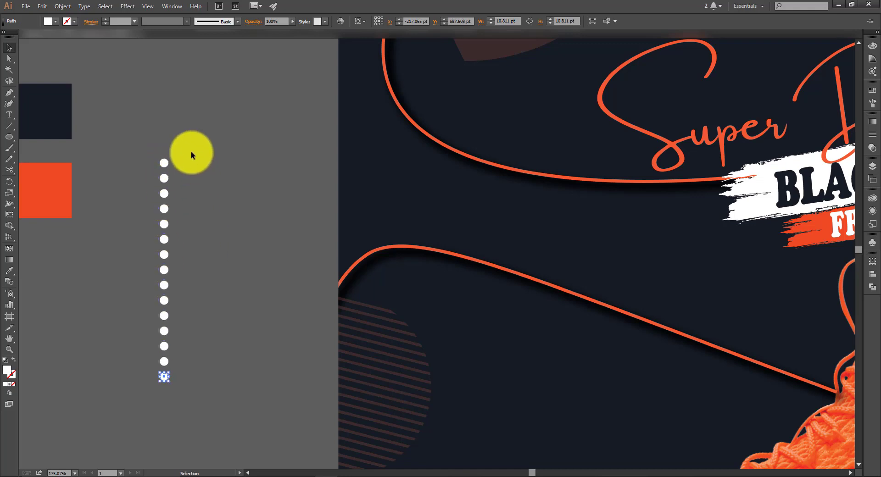
- Duplicate the dot column beside itself, shifted down by one dot, and select both columns
left_click_drag(172, 365, 161, 384)
scroll(163, 385, "down", 4)
left_click_drag(161, 319, 177, 336)
left_click(131, 100)
left_click_drag(239, 377, 238, 377)
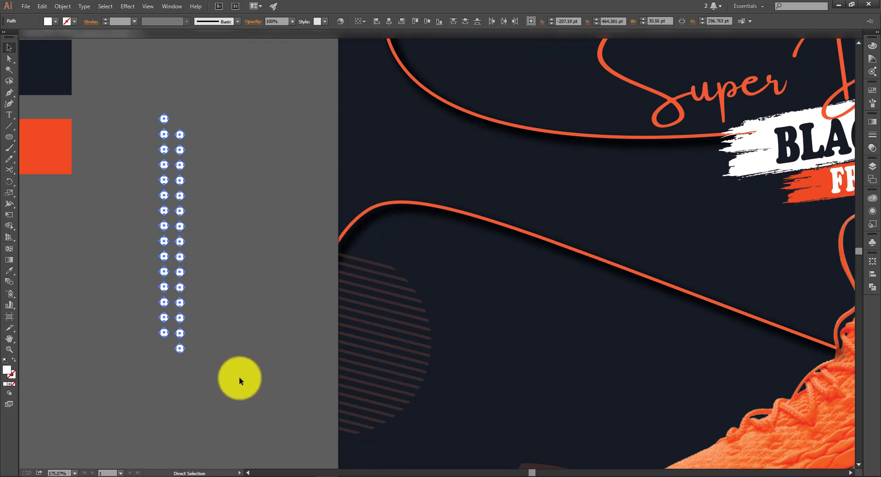
- Scale the double column of dots down to roughly two thirds of its size
key("ctrl+0")
key("v")
left_click(163, 280)
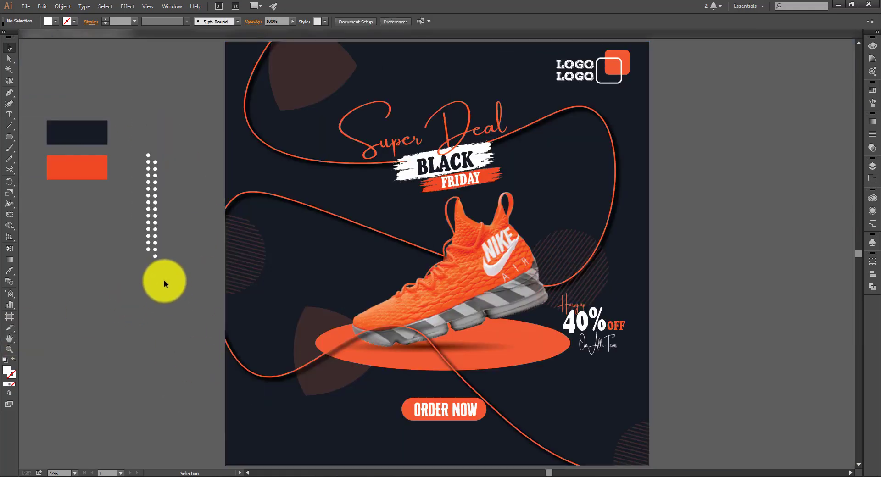
left_click(156, 255)
left_click_drag(157, 259, 154, 256)
left_click(154, 256)
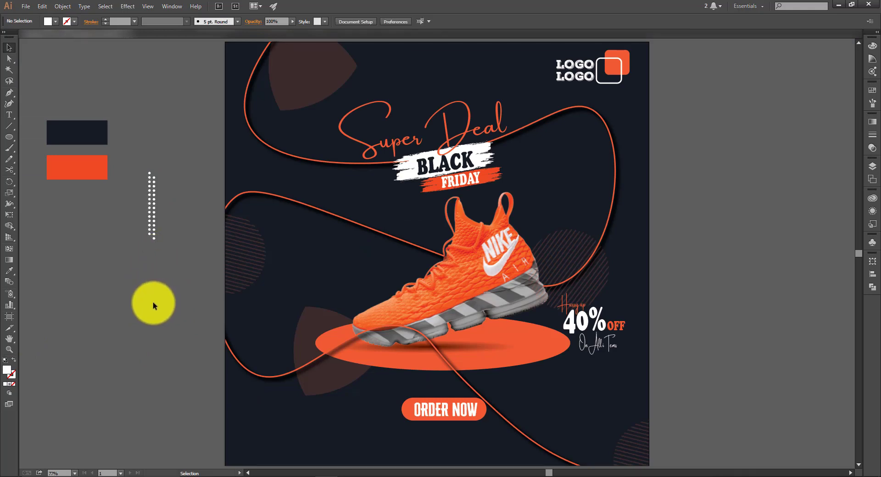
- Place the dot pattern near the artboard's upper right edge, with a copy near its lower left corner
scroll(155, 303, "up", 1)
left_click(151, 238)
left_click_drag(151, 238, 639, 185)
left_click(691, 172)
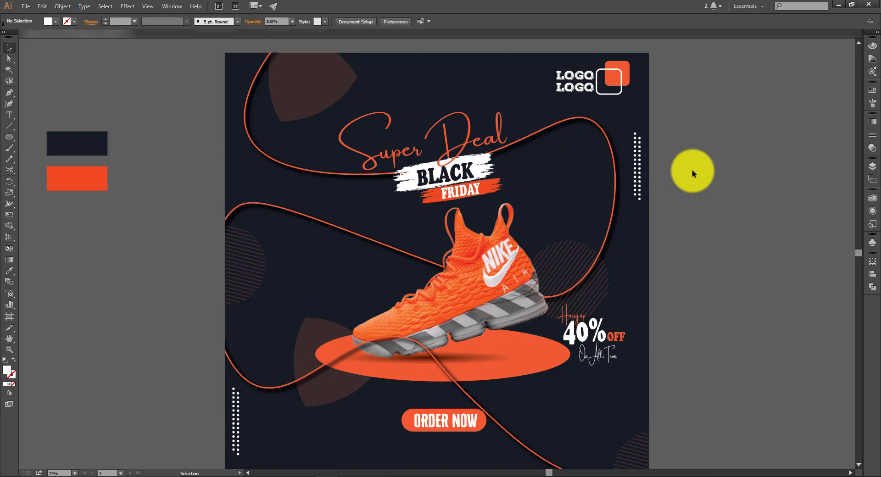
scroll(700, 187, "down", 1)
scroll(700, 185, "down", 1)
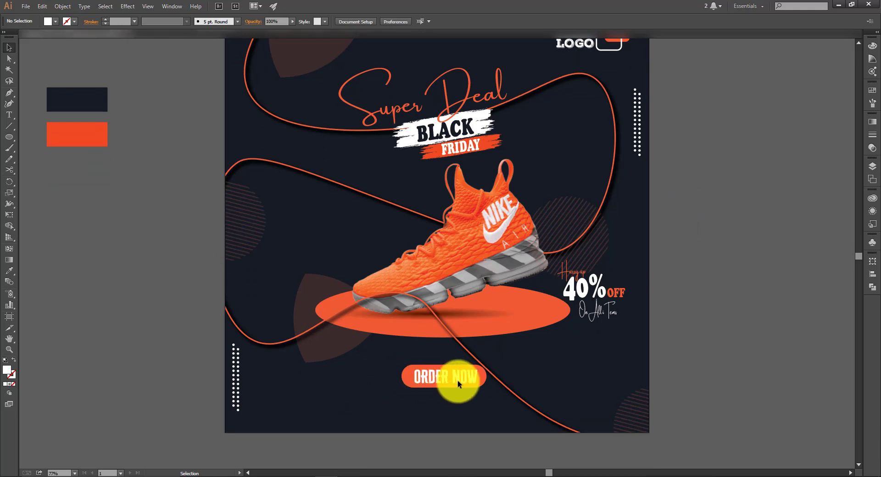
scroll(675, 351, "down", 1)
scroll(501, 372, "up", 2)
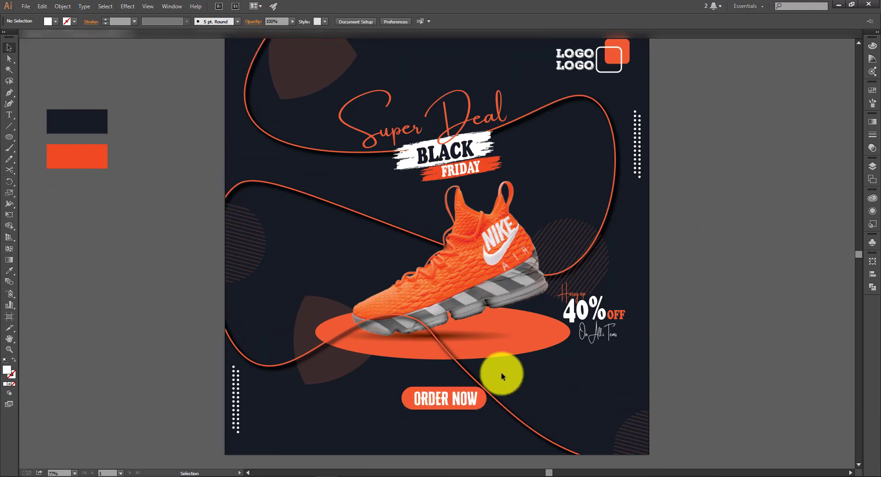
scroll(501, 372, "down", 1)
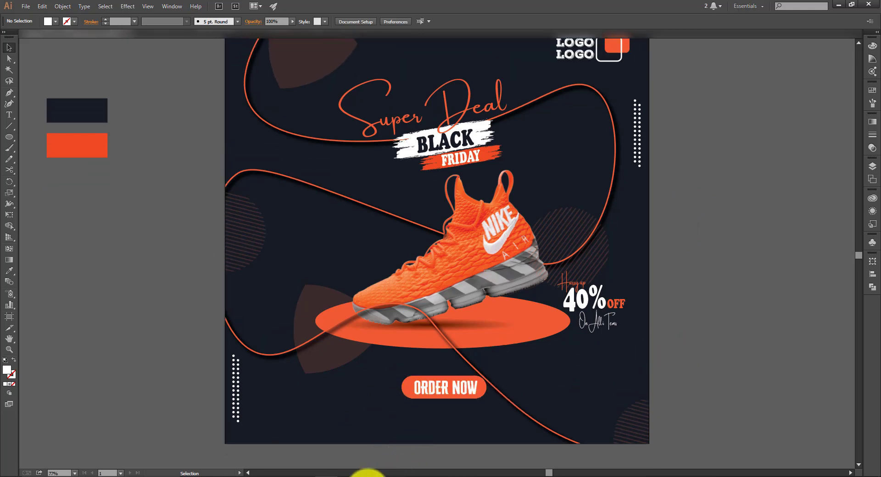
left_click(505, 476)
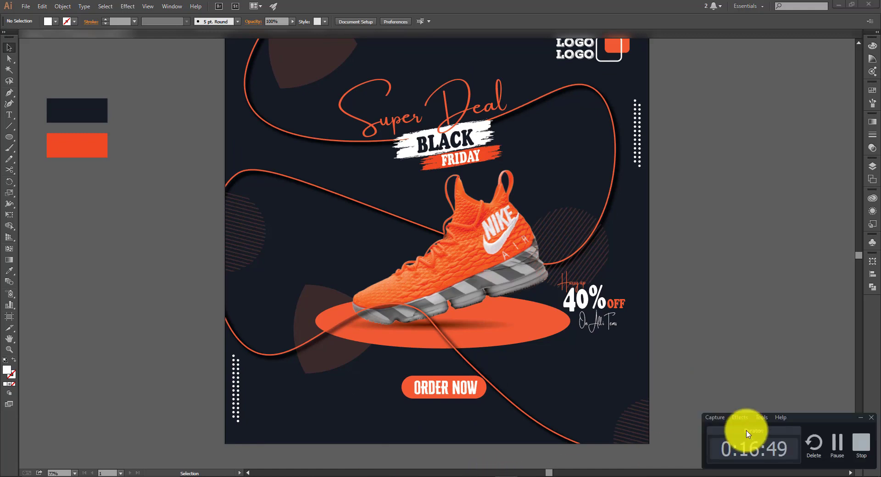
left_click(838, 446)
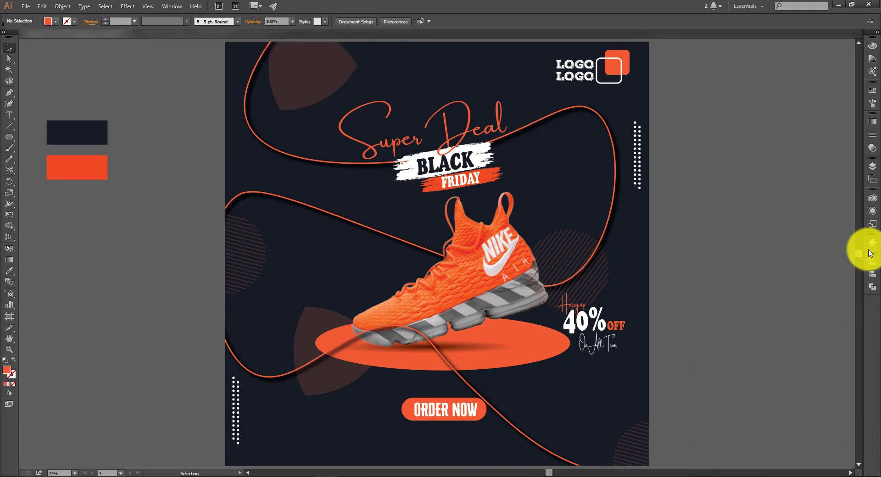
- Place the social media icons symbol (Facebook, Instagram, YouTube) in the artboard's lower right corner
left_click(871, 244)
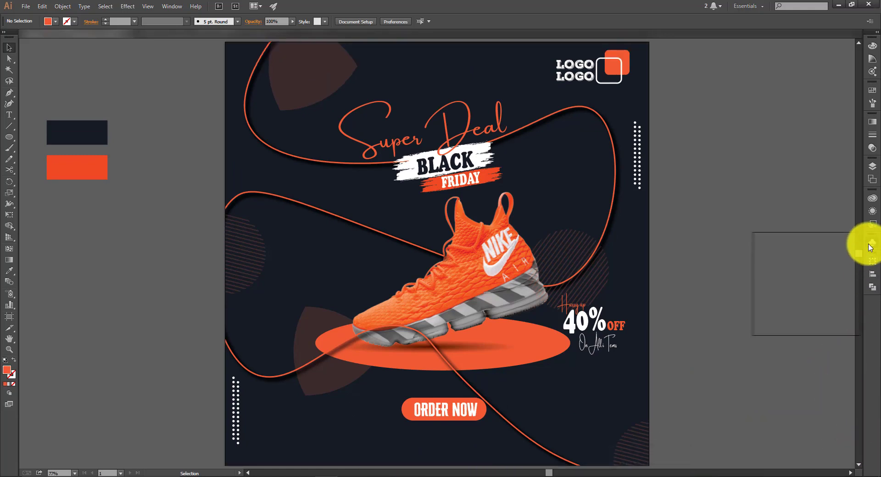
left_click_drag(822, 265, 634, 445)
left_click(759, 404)
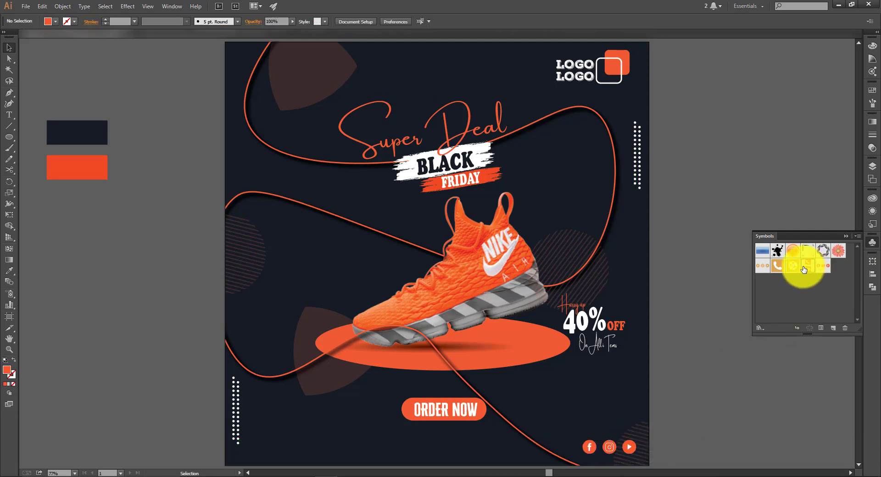
- Place the phone and website icons symbol below and left of the ORDER NOW button and nudge it down slightly
left_click_drag(807, 265, 406, 459)
left_click(845, 236)
left_click_drag(399, 458, 391, 455)
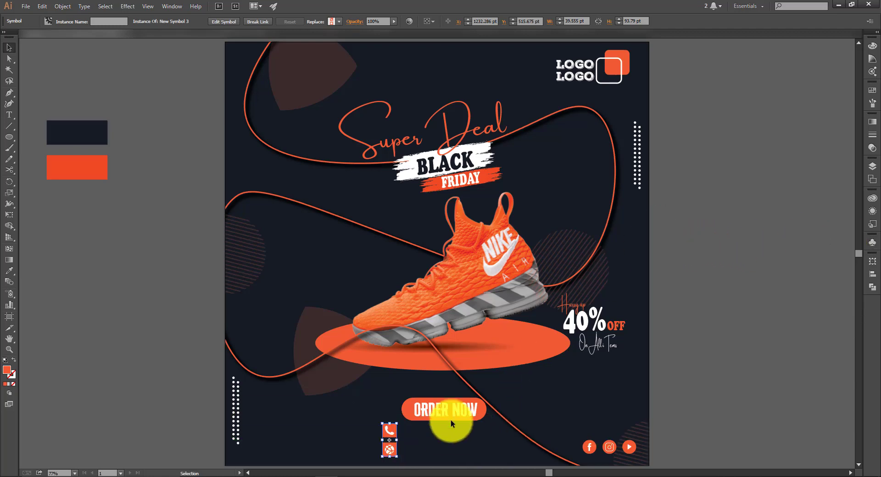
left_click(697, 326)
key("ctrl+plus")
key("ctrl+plus")
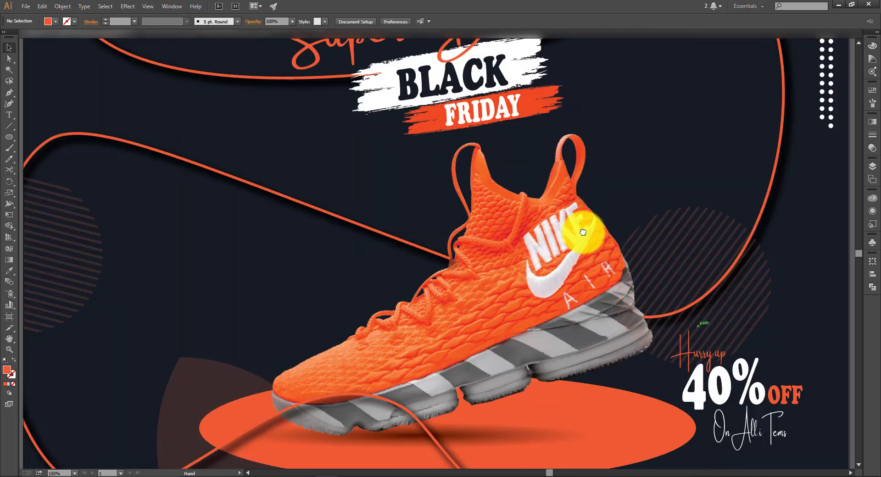
left_click_drag(583, 232, 570, 108)
left_click_drag(578, 328, 564, 199)
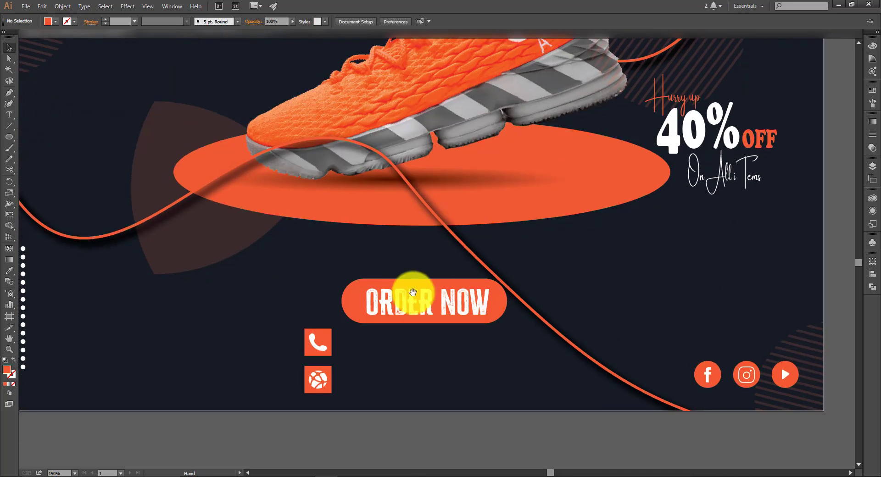
left_click(310, 346)
key("Down")
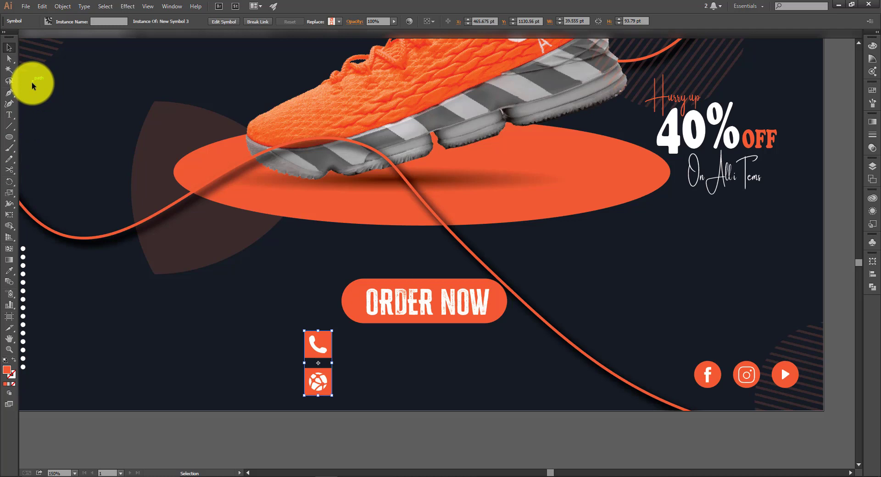
- Add a text line with a contact phone number below the artboard and set its font to Bebas Neue
left_click(15, 117)
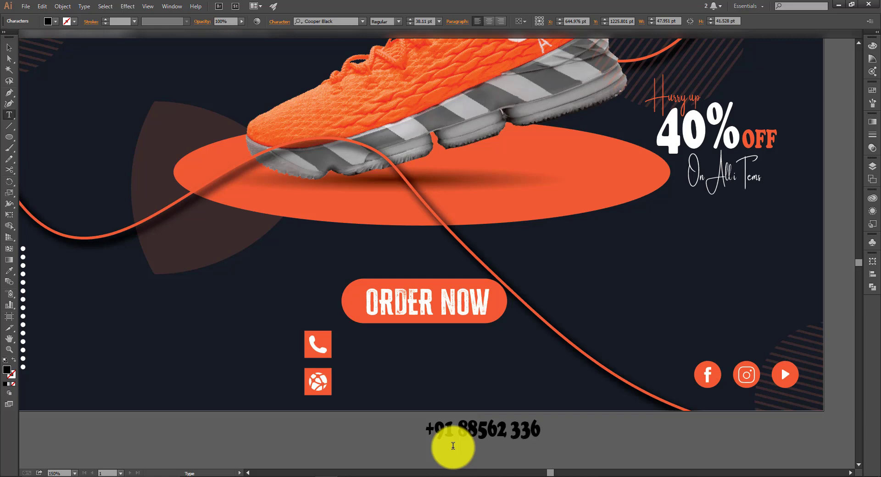
left_click(10, 47)
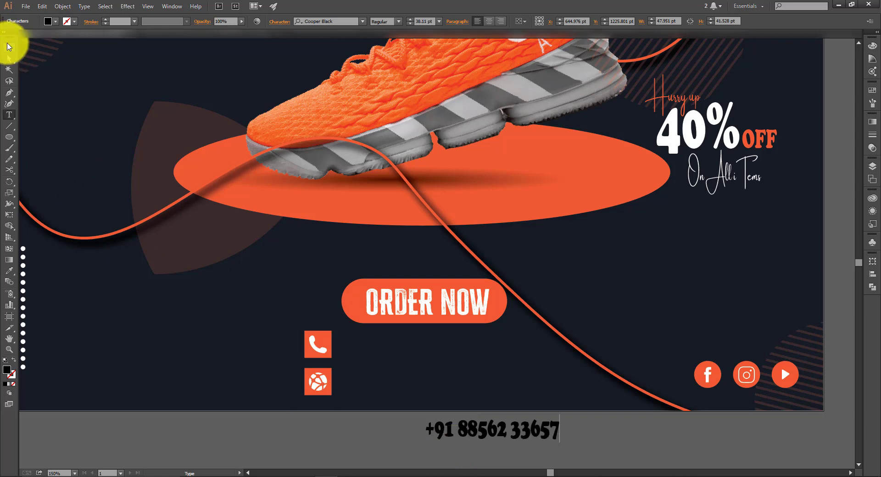
left_click(340, 18)
type("bea")
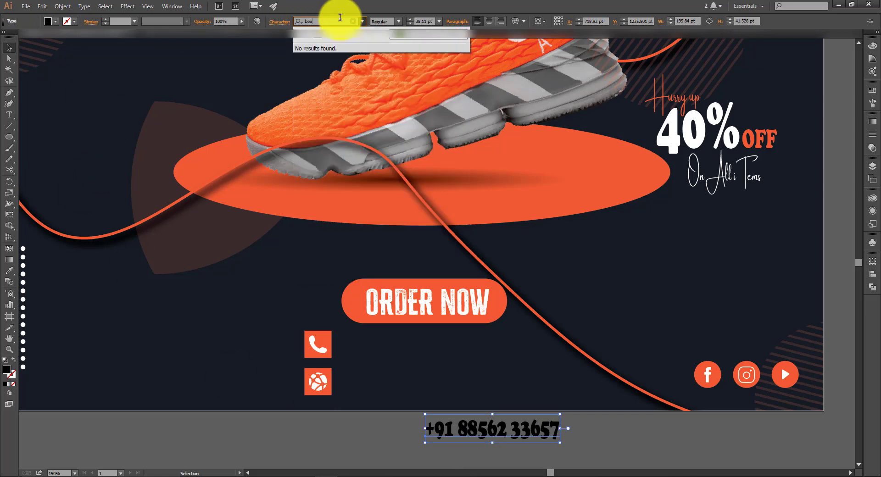
key("BackSpace")
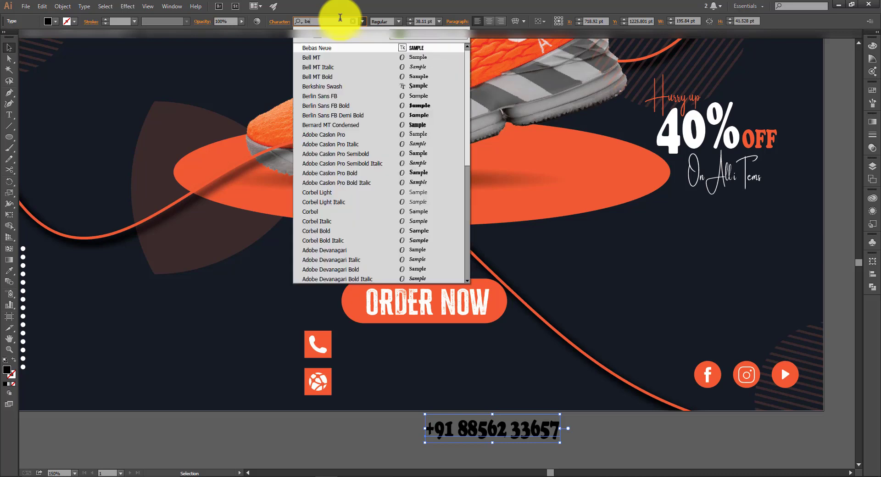
left_click(424, 47)
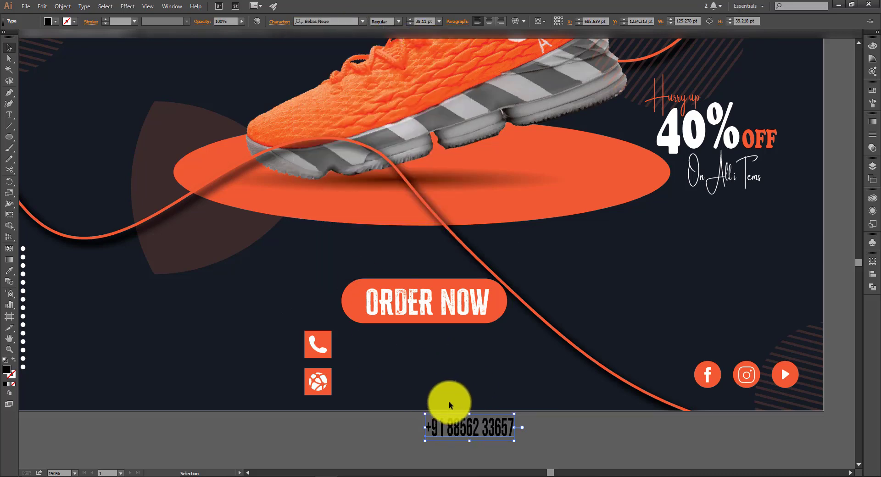
- Fill the phone number text with white and place it beside the phone icon
left_click(47, 21)
left_click(16, 39)
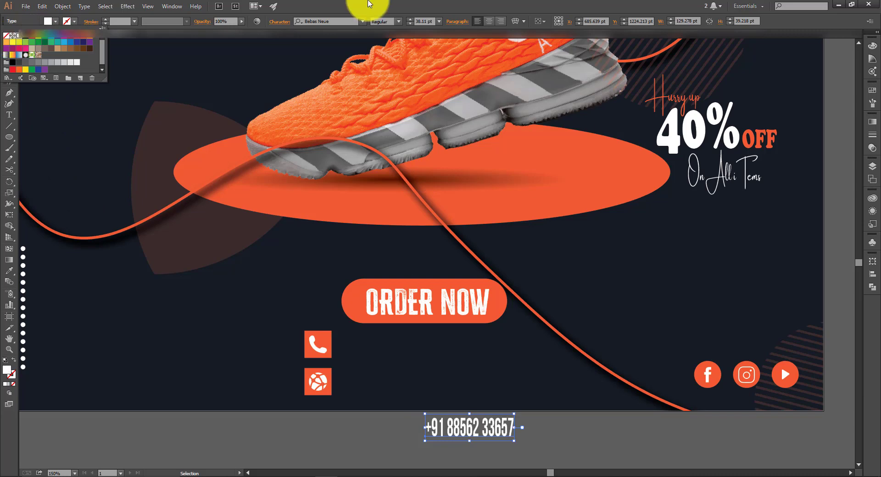
left_click_drag(478, 435, 397, 353)
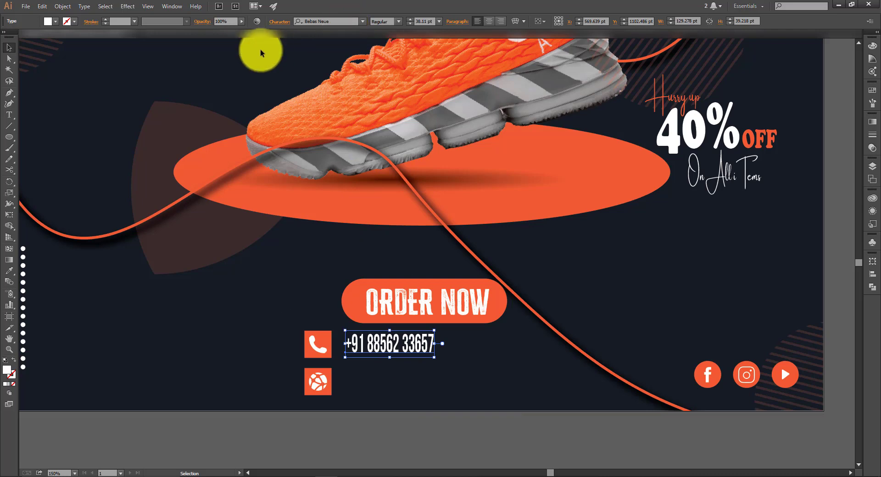
- Reposition the contact icons and the phone number together so they sit centred beneath the ORDER NOW button
left_click(320, 352)
left_click(362, 346, "shift")
left_click_drag(362, 345, 393, 345)
left_click(444, 343)
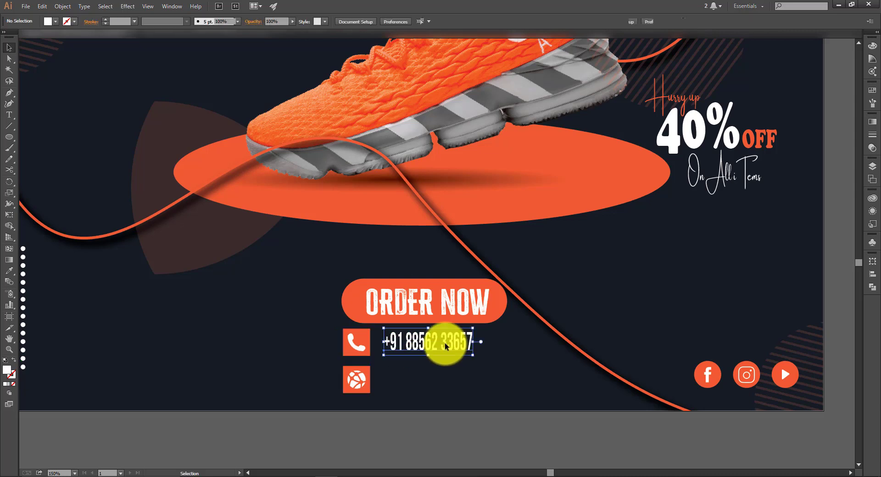
left_click(406, 269)
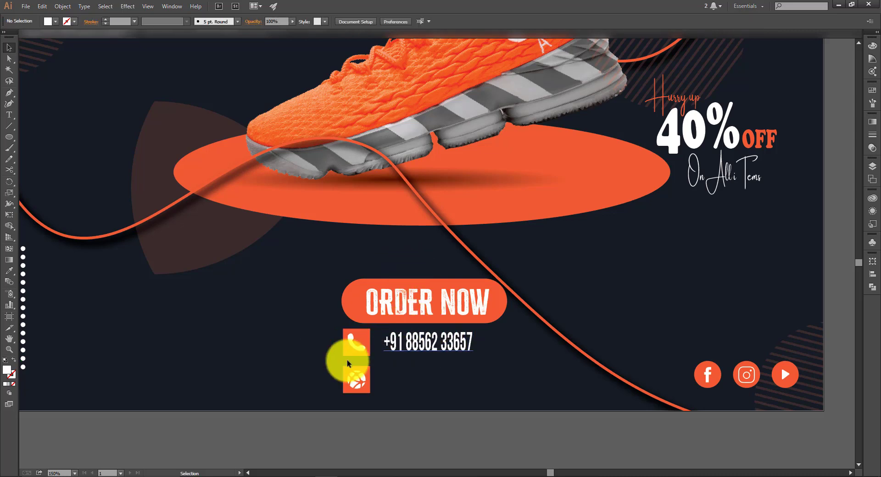
left_click_drag(356, 385, 337, 385)
left_click(404, 374)
left_click_drag(441, 347, 414, 379)
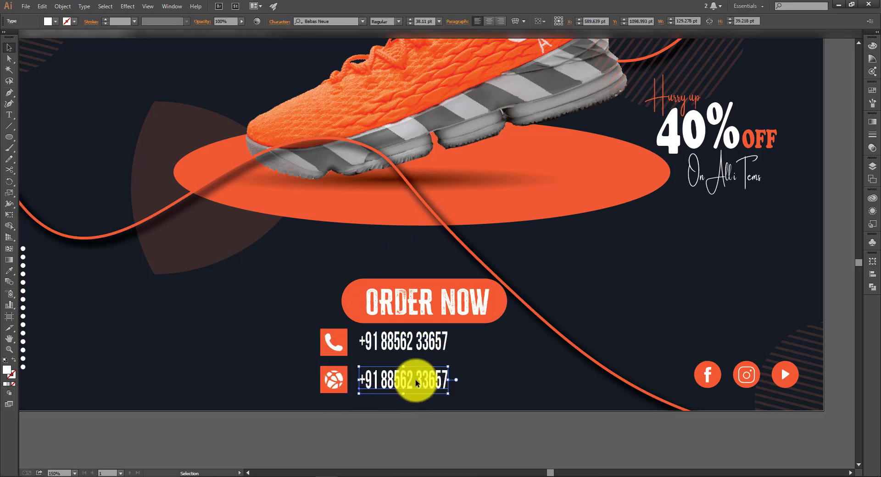
double_click(415, 382)
key("ctrl+a")
type("www")
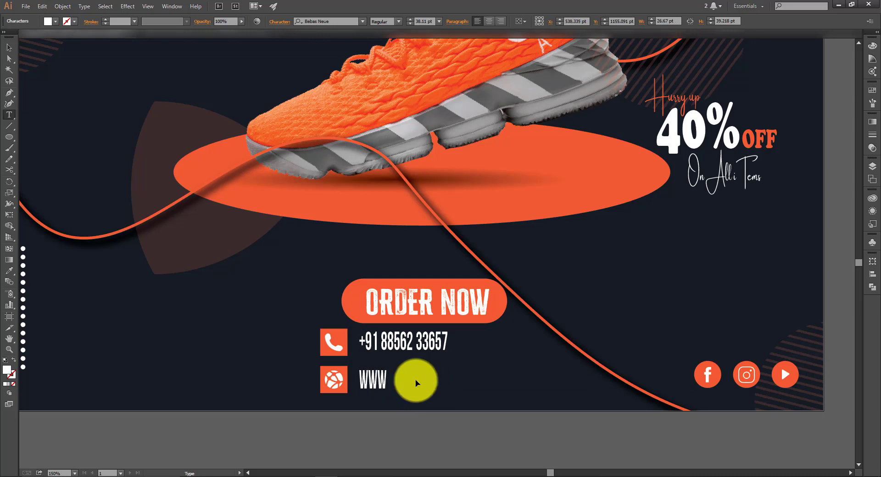
type(".your")
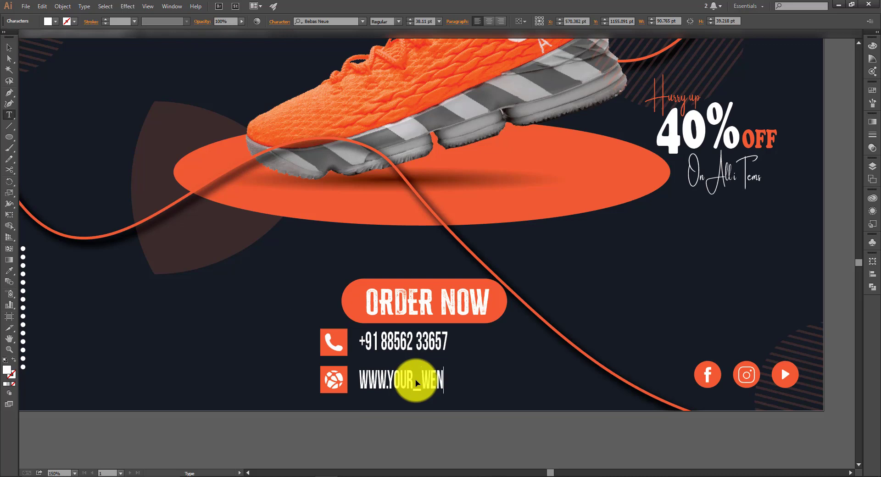
left_click(9, 47)
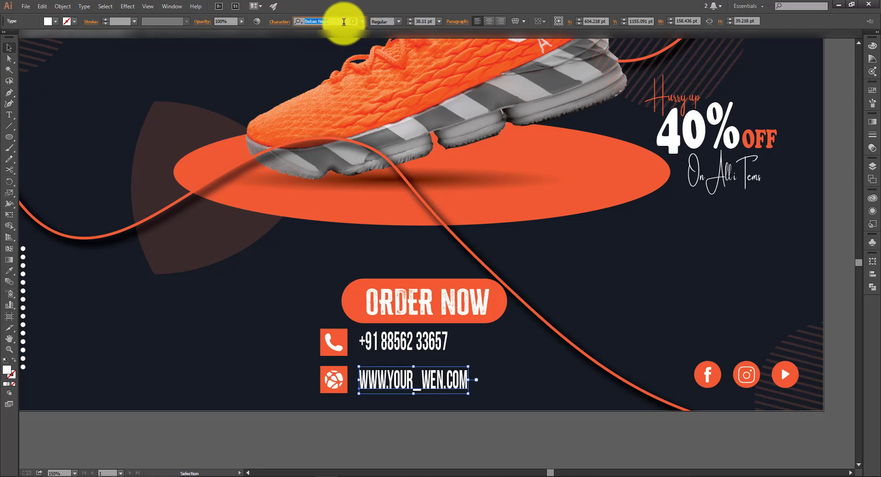
- Set the web address font to Montserrat Medium and apply the same text style to the phone number with the Eyedropper
type("a")
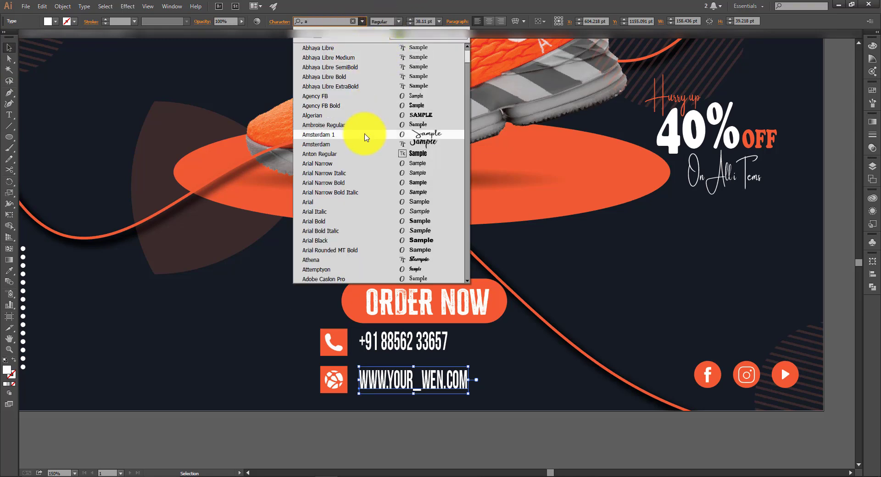
key("BackSpace")
type("mon")
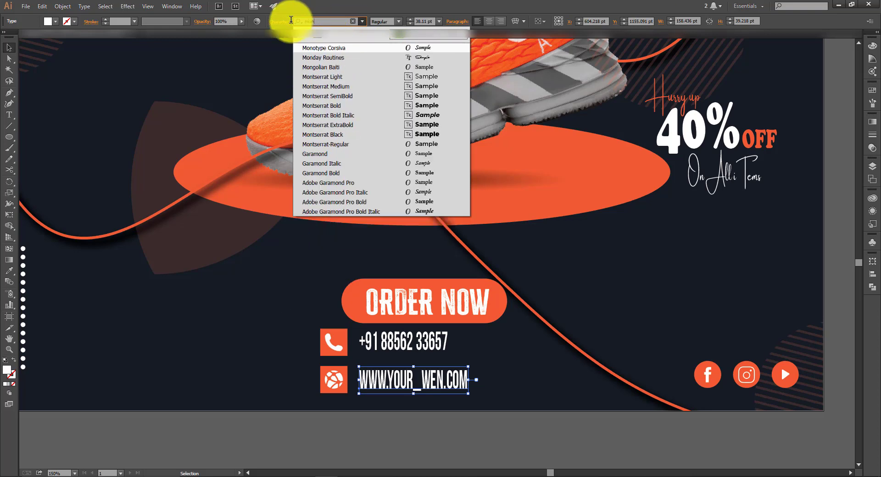
left_click(351, 86)
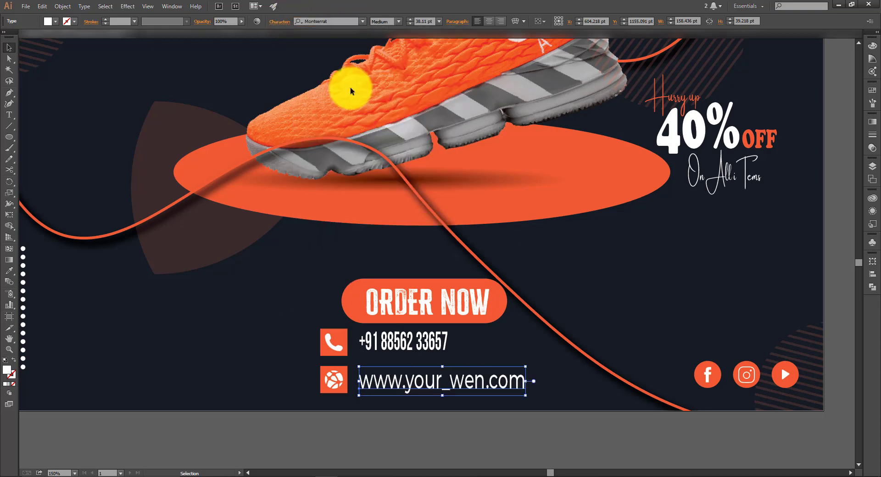
left_click(448, 347)
key("i")
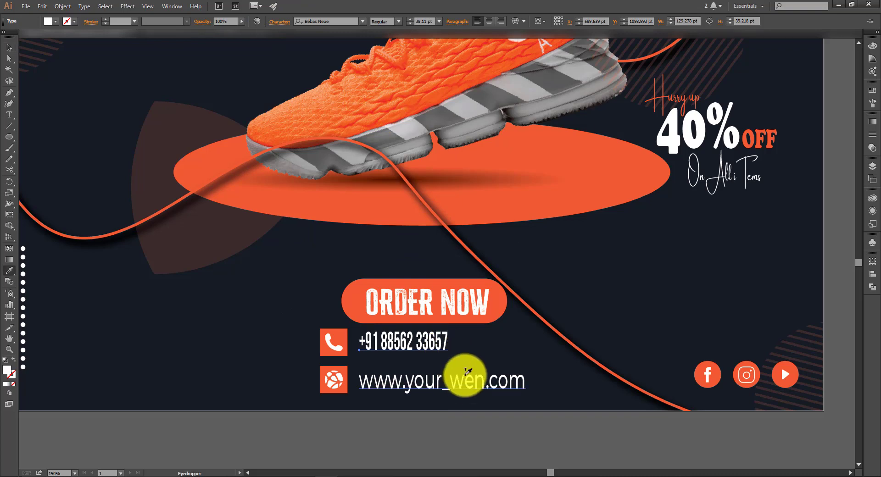
left_click(466, 382)
key("v")
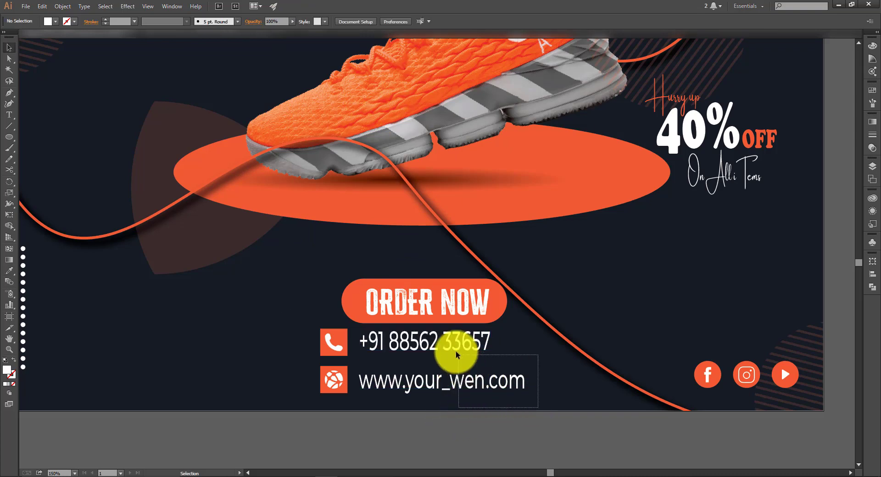
- Scale both contact text lines down to about 30.8 pt and move them back beside their icons
left_click(507, 382, "shift")
left_click_drag(526, 394, 508, 387)
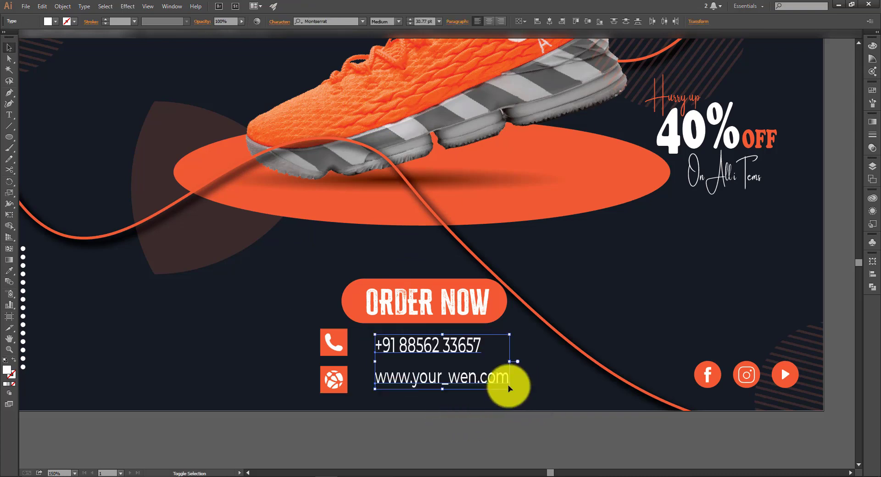
left_click_drag(452, 355, 435, 354)
left_click(511, 346)
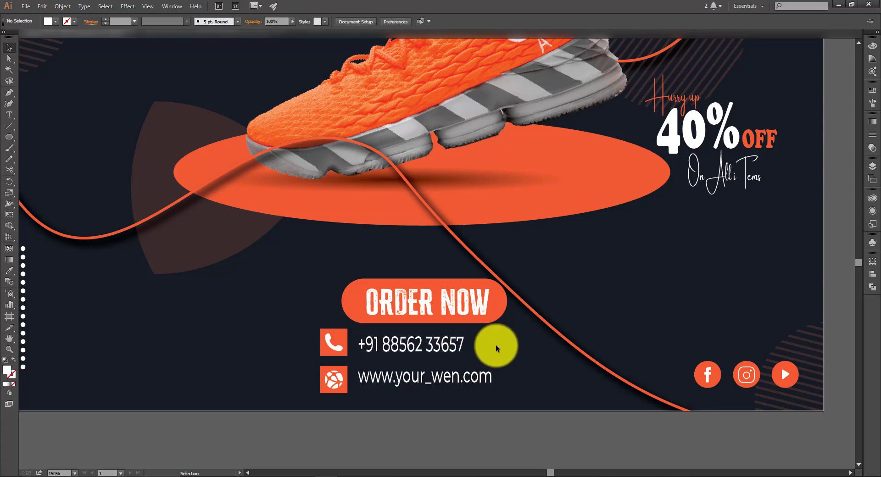
key("ctrl+0")
key("t")
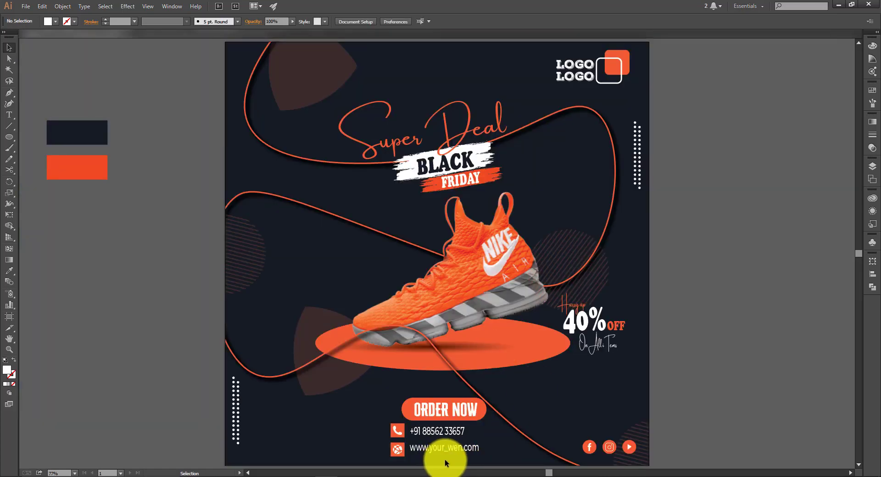
left_click_drag(457, 450, 462, 450)
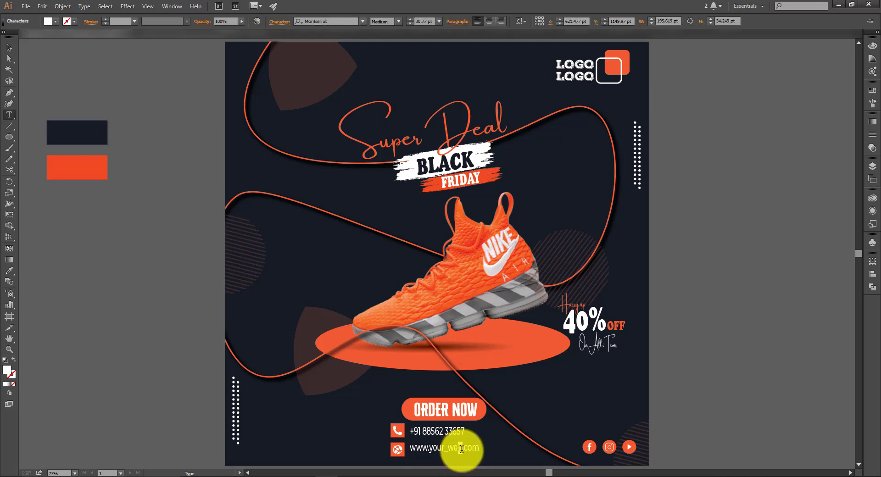
type("B")
key("BackSpace")
type("b")
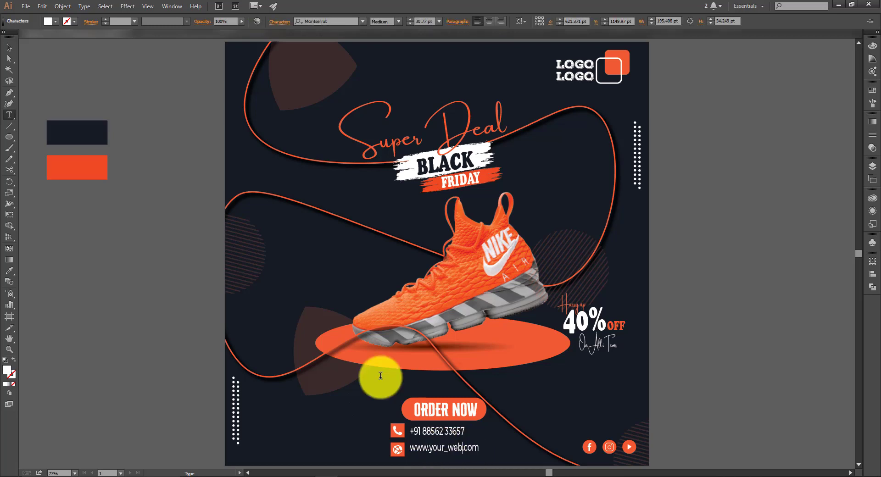
left_click(8, 48)
left_click(491, 433)
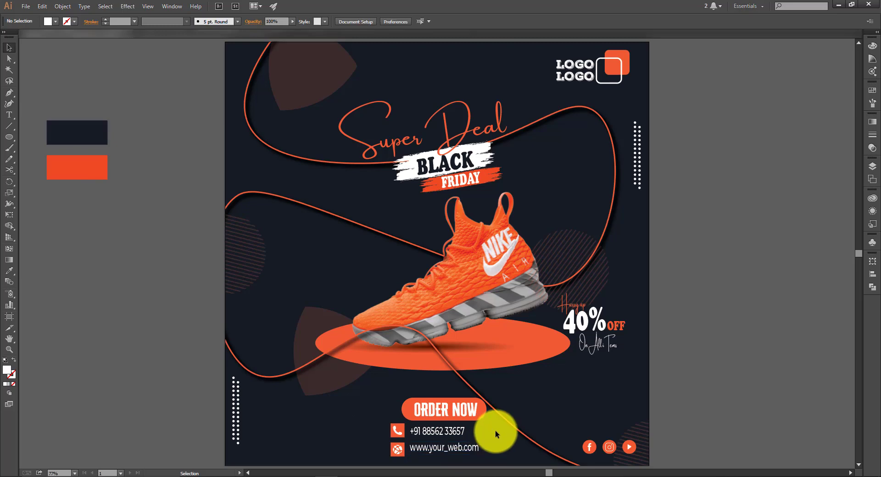
- Reduce both contact text lines to 27.5 pt and align each one with its icon
left_click_drag(444, 451, 484, 350)
key("z")
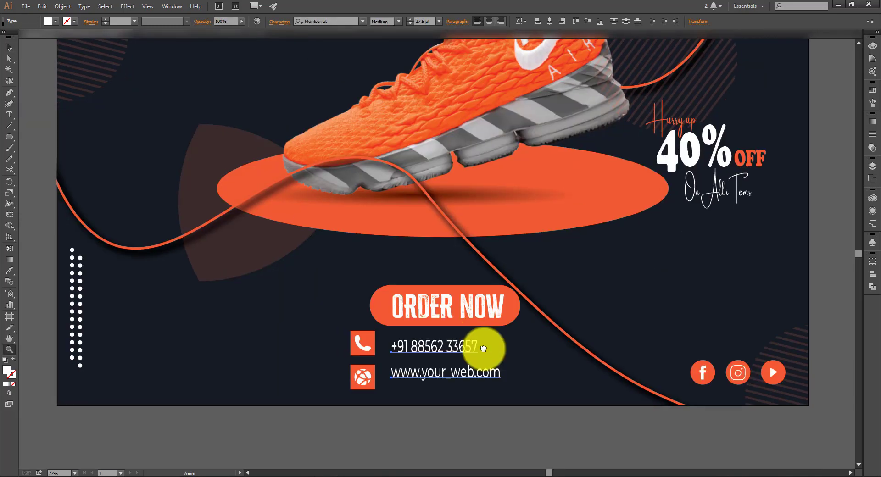
left_click_drag(419, 373, 436, 398)
key("v")
left_click(442, 392)
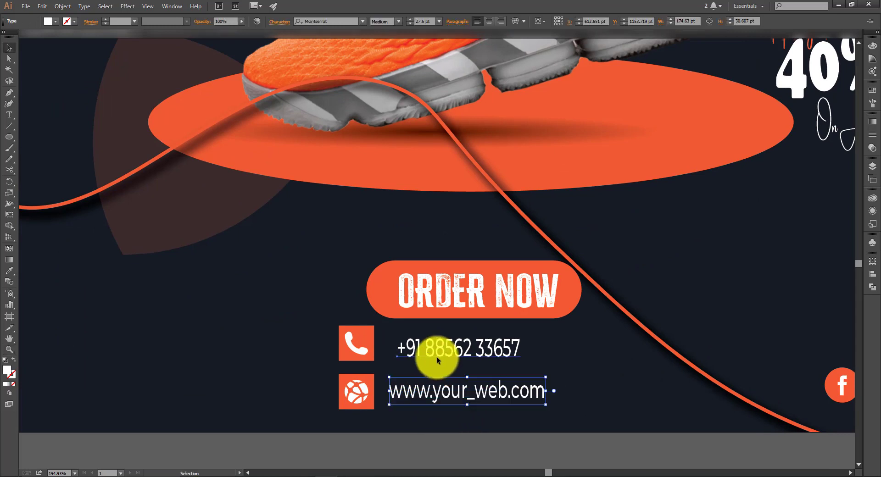
mouse_move(436, 356)
left_mouse_down()
mouse_move(423, 355)
mouse_move(430, 362)
mouse_move(441, 352)
left_mouse_up()
left_click(428, 389)
key("ctrl+0")
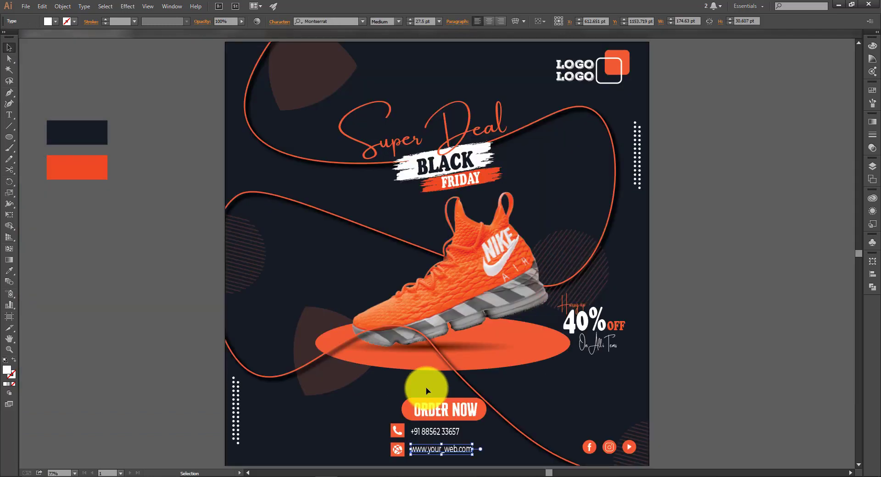
left_click(381, 334)
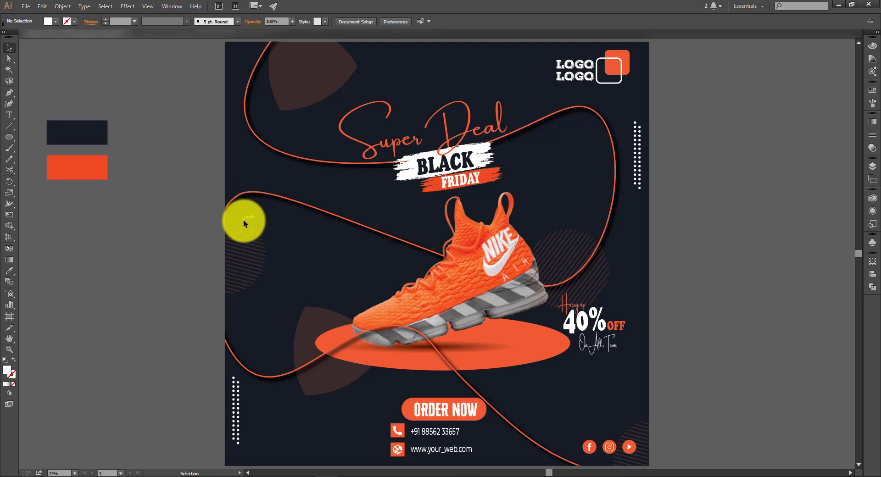
- Draw a narrow upright rectangle about 6.5 by 57 pt outside the artboard and fill it with the ellipse's orange
left_click_drag(9, 137, 37, 142)
left_click_drag(154, 216, 156, 236)
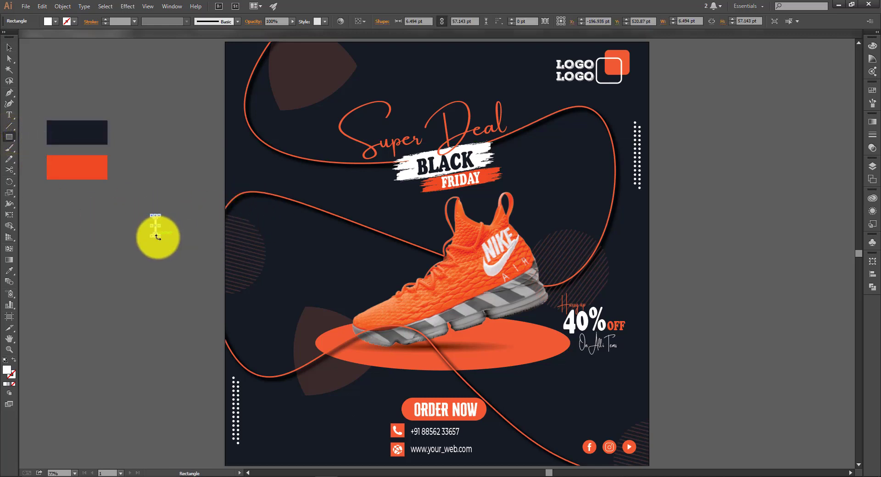
key("i")
left_click(541, 349)
key("v")
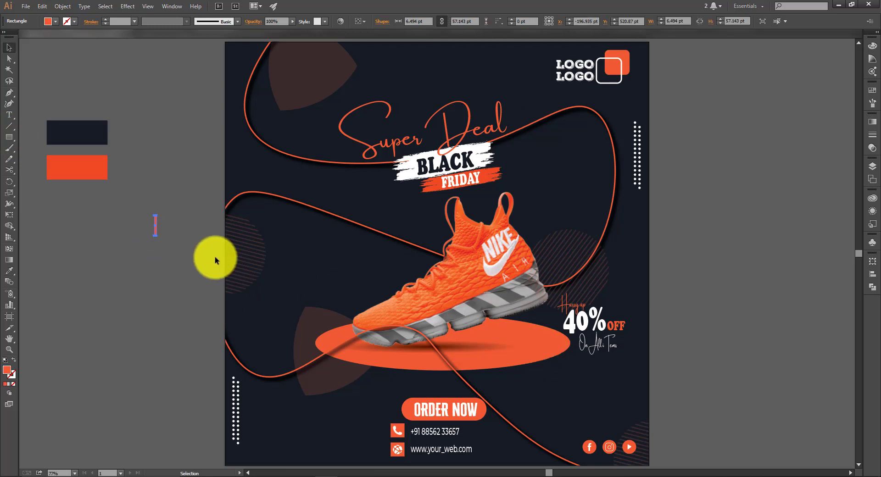
- Rotate the narrow orange rectangle to a 45° diagonal
left_click(178, 218)
left_click(155, 226)
left_click_drag(159, 212, 167, 222)
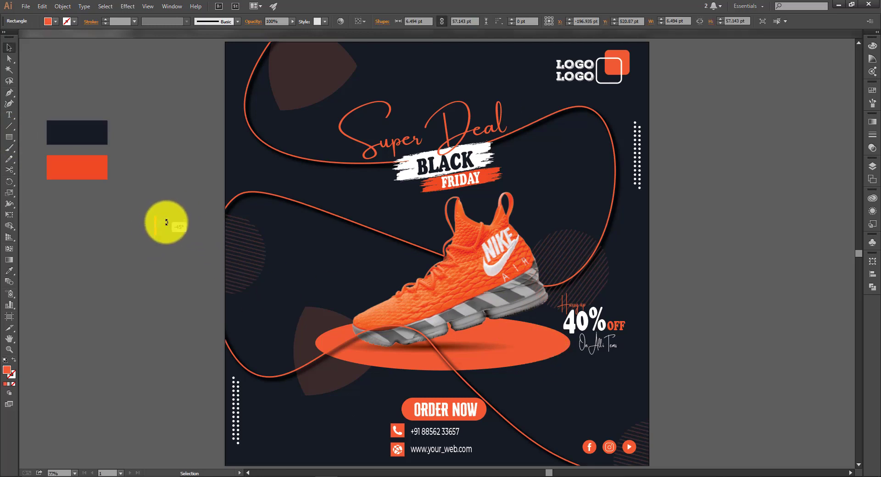
right_click(161, 222)
mouse_move(216, 344)
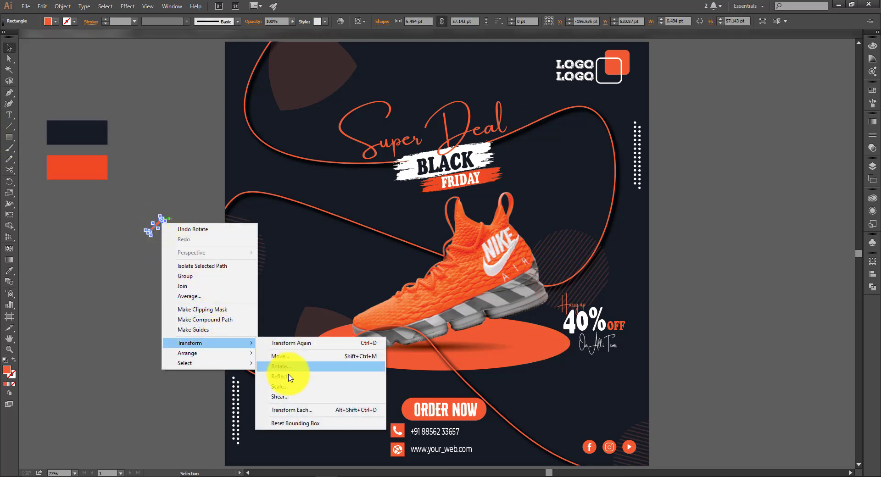
left_click(291, 373)
key("Return")
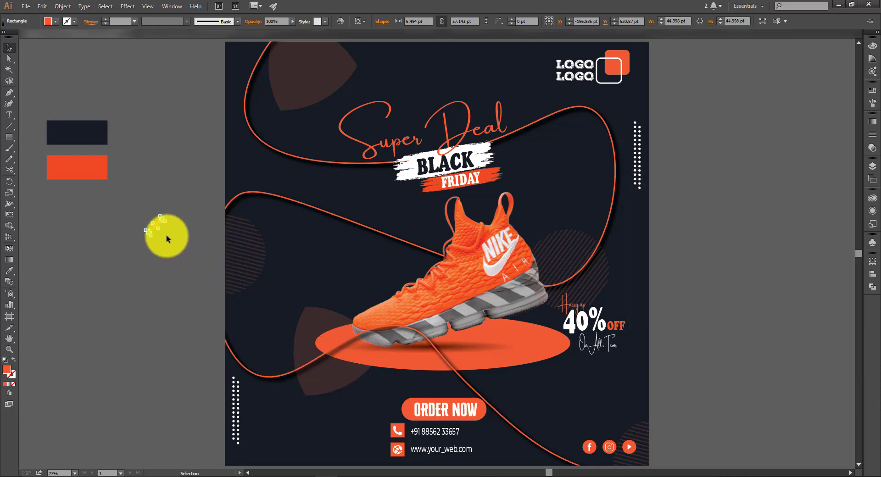
- Reflect a copy of the diagonal bar across the vertical axis to form an X, and select both bars
right_click(166, 235)
mouse_move(212, 354)
left_click(293, 385)
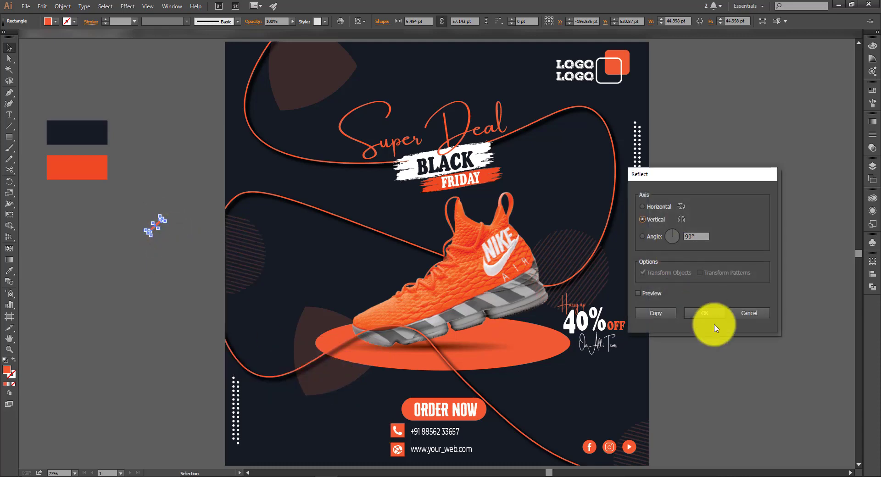
left_click(655, 312)
left_click(163, 199)
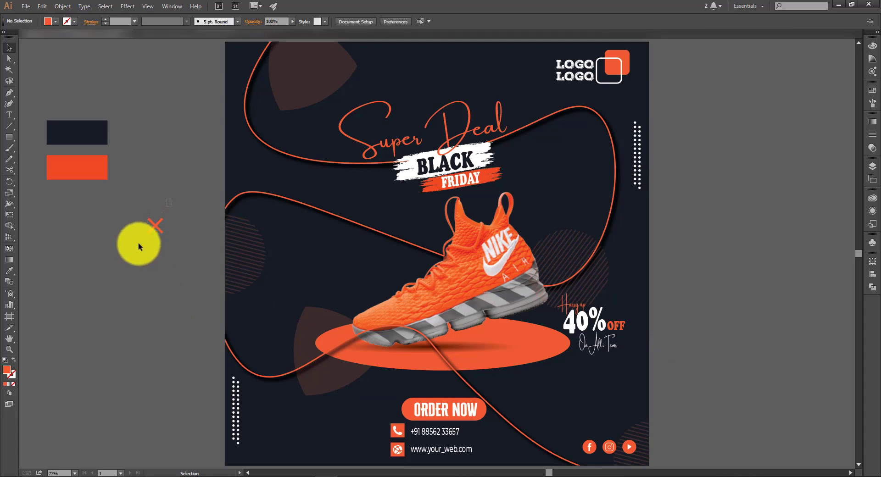
left_click_drag(138, 243, 137, 244)
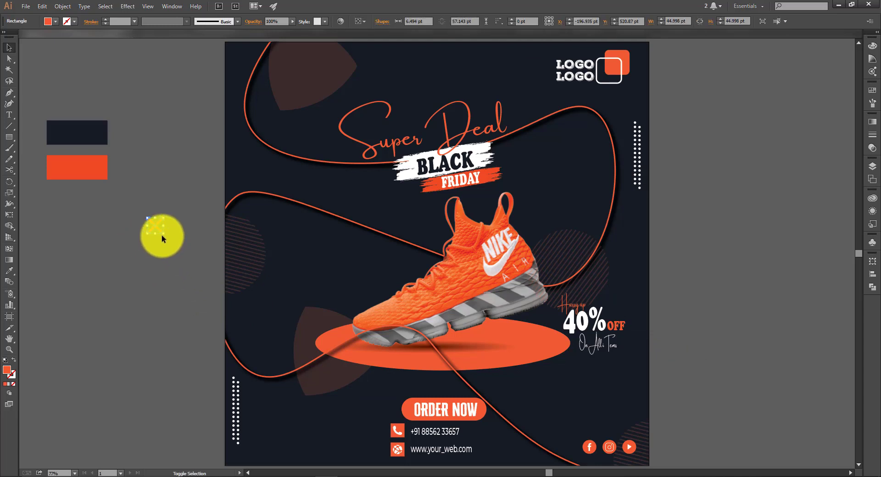